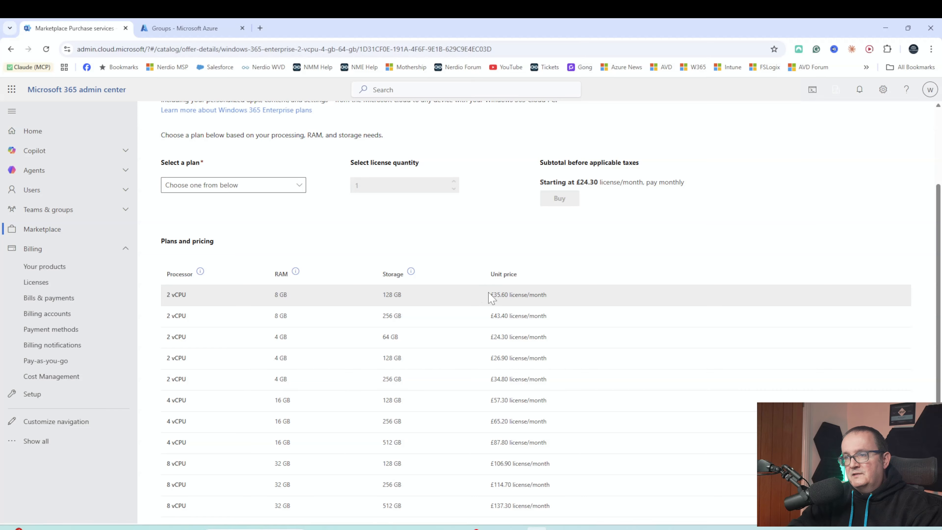
- Price the Windows 365 4 vCPU, 16 GB, 128 GB plan for 500 licences
{"action": "left_click", "coordinate": [289, 185]}
{"action": "left_click", "coordinate": [385, 240]}
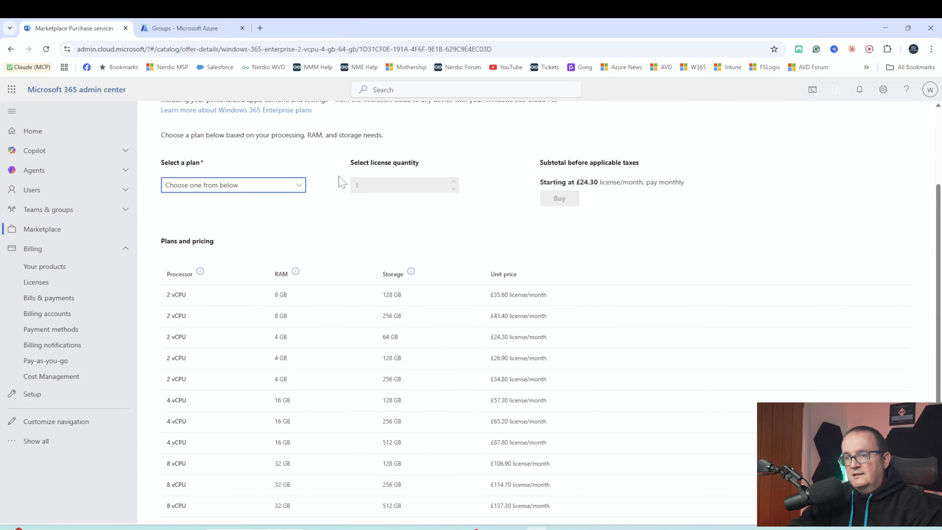
{"action": "left_click", "coordinate": [248, 185]}
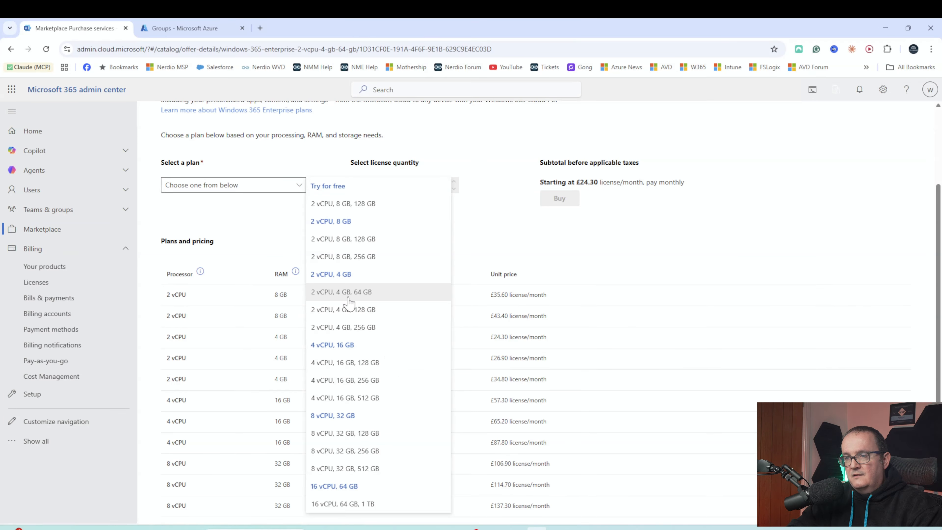
{"action": "left_click", "coordinate": [630, 261]}
{"action": "scroll", "coordinate": [595, 276], "scroll_direction": "down", "scroll_amount": 1}
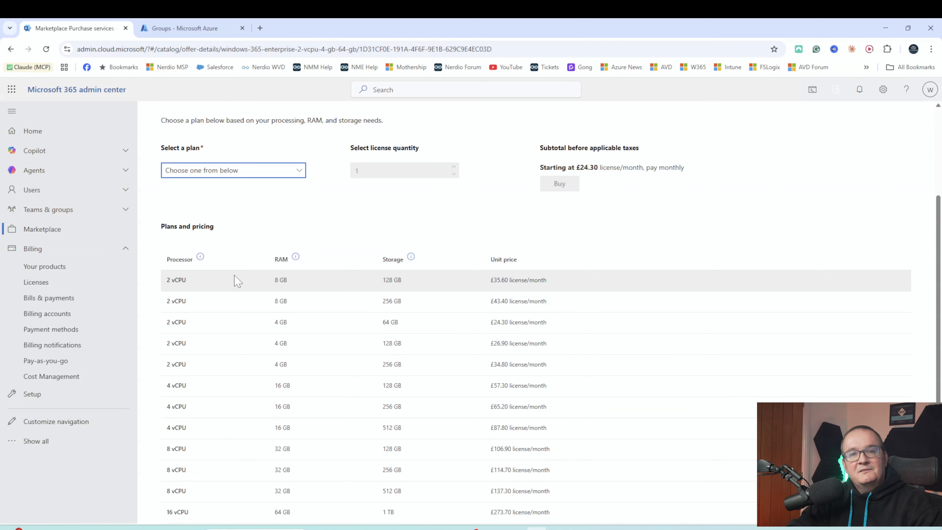
{"action": "left_click", "coordinate": [226, 171]}
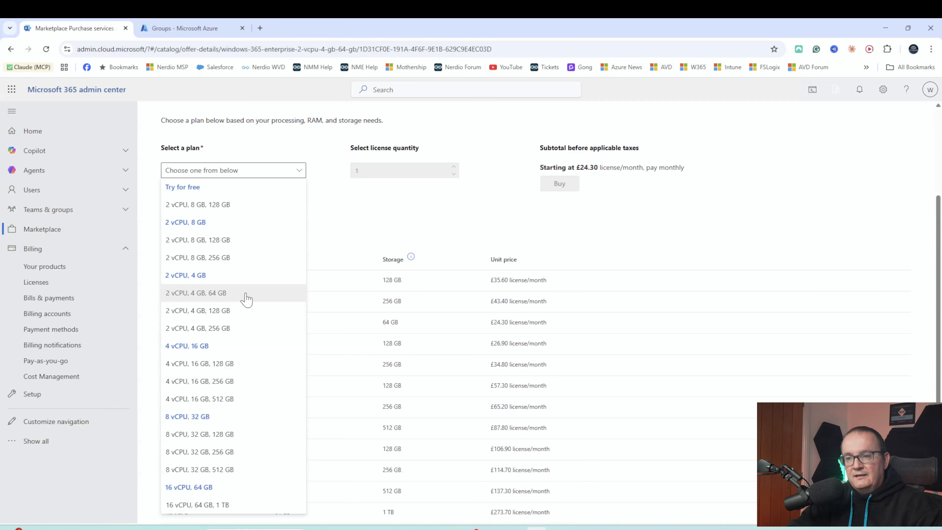
{"action": "left_click", "coordinate": [212, 365]}
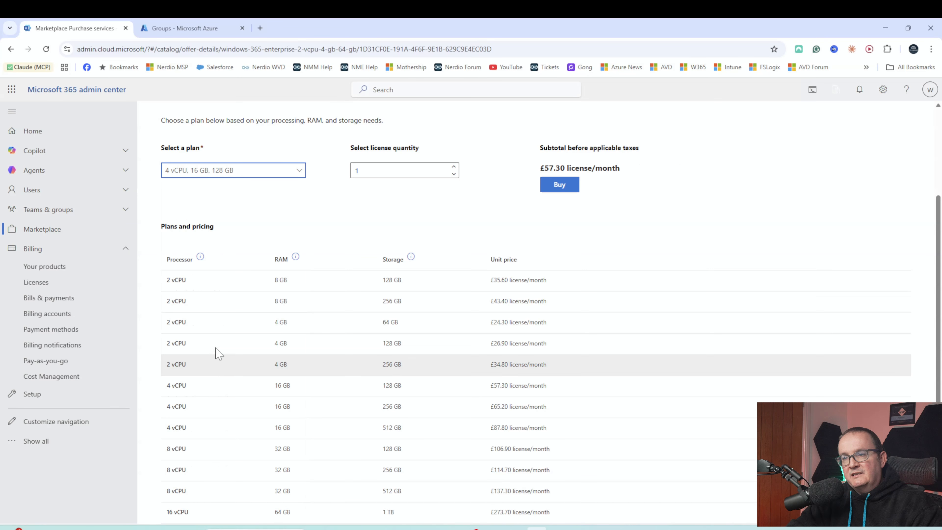
{"action": "key", "text": "Tab"}
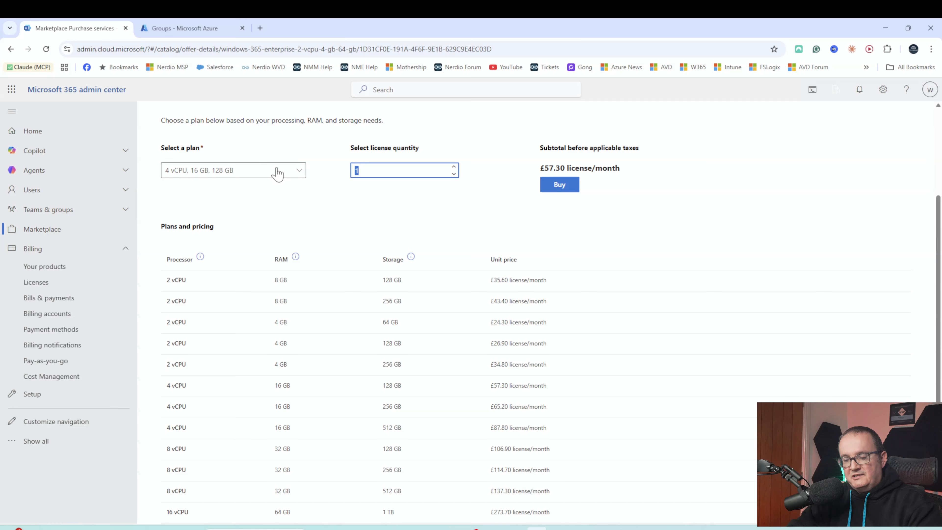
{"action": "type", "text": "500"}
{"action": "left_click", "coordinate": [336, 215]}
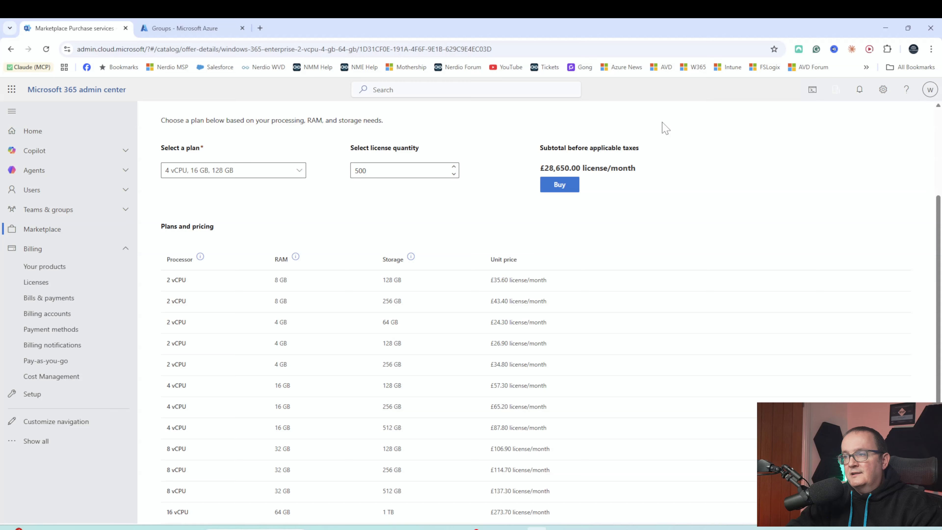
{"action": "left_click_drag", "start_coordinate": [532, 164], "coordinate": [561, 168]}
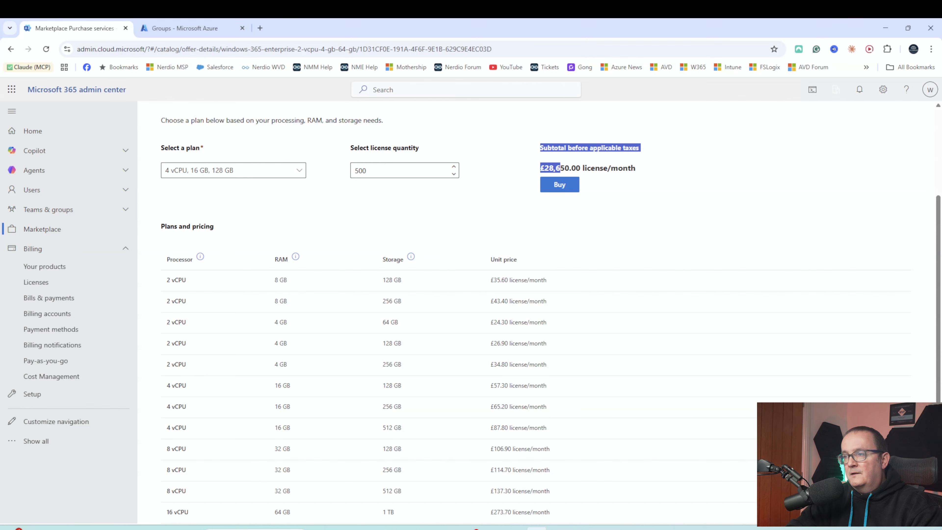
{"action": "left_click", "coordinate": [561, 169]}
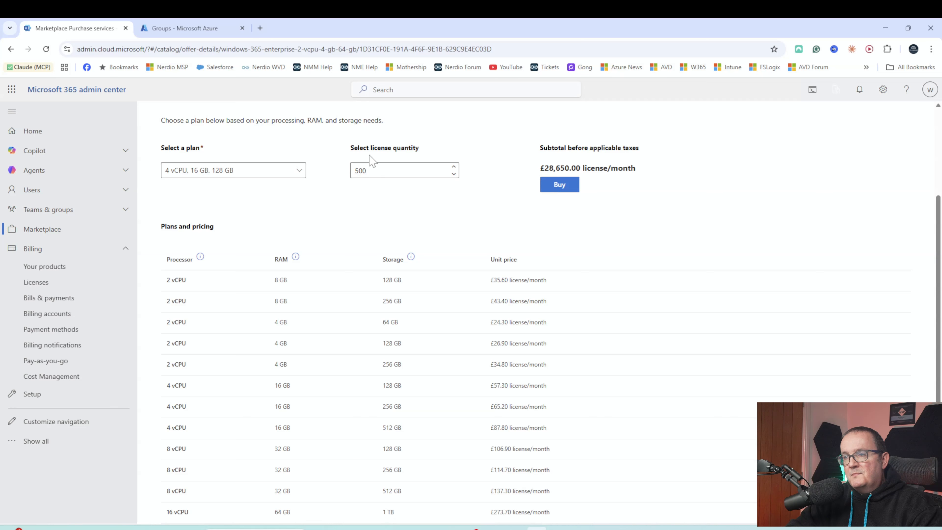
- Switch the quote to the 8 vCPU, 32 GB, 128 GB plan with quantity 1 (£106.90/month)
{"action": "left_click", "coordinate": [213, 173]}
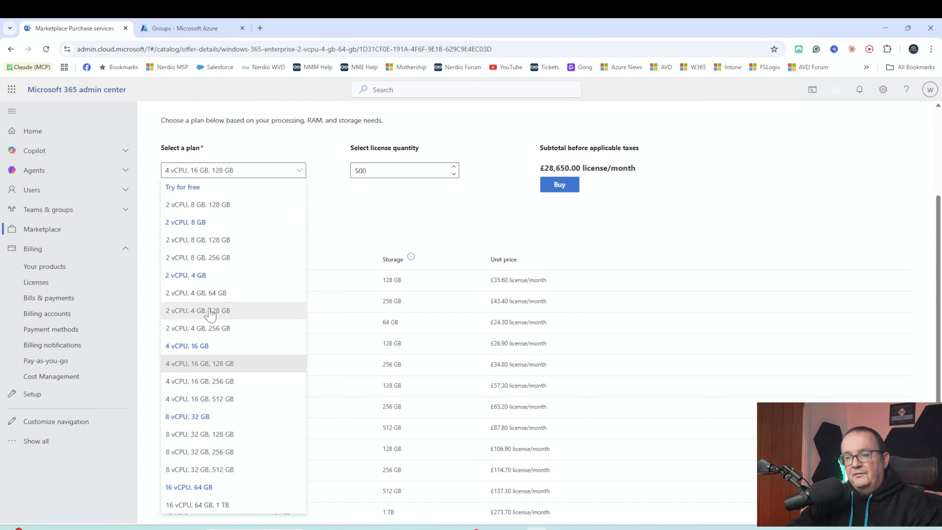
{"action": "left_click", "coordinate": [201, 433]}
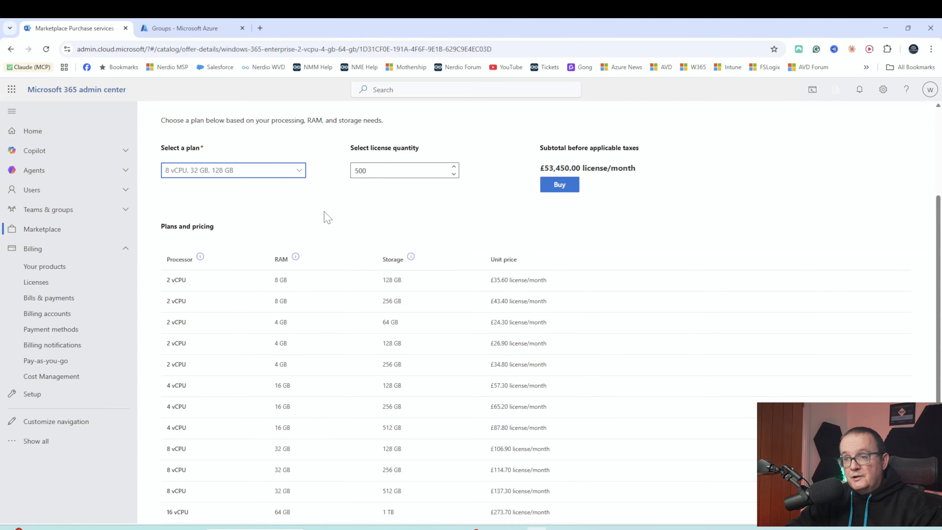
{"action": "key", "text": "Tab"}
{"action": "type", "text": "1"}
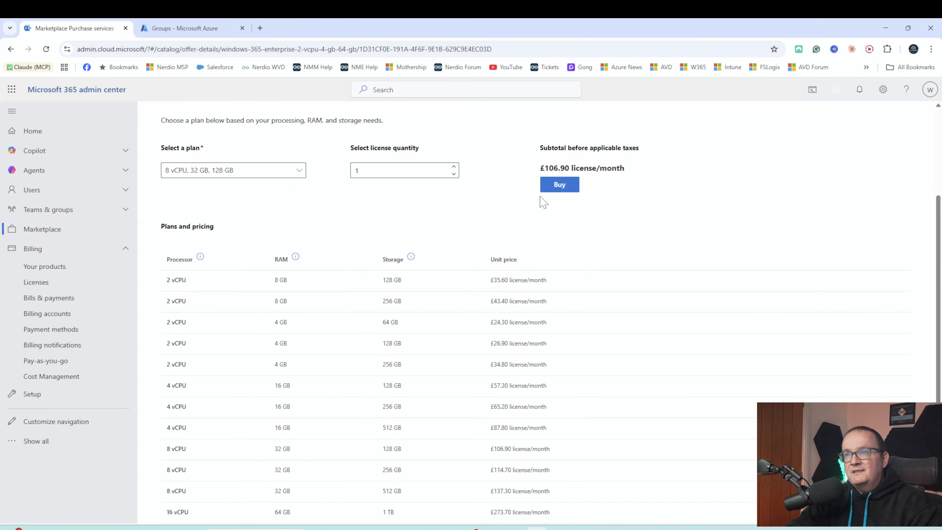
{"action": "left_click", "coordinate": [34, 282]}
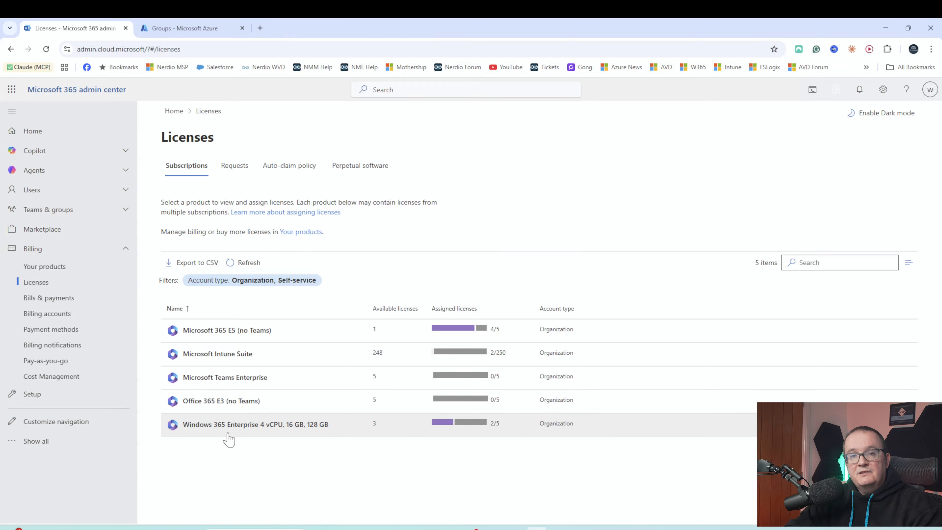
- Open the Windows 365 Enterprise 4 vCPU, 16 GB, 128 GB product and begin assigning its licences
{"action": "left_click", "coordinate": [249, 425]}
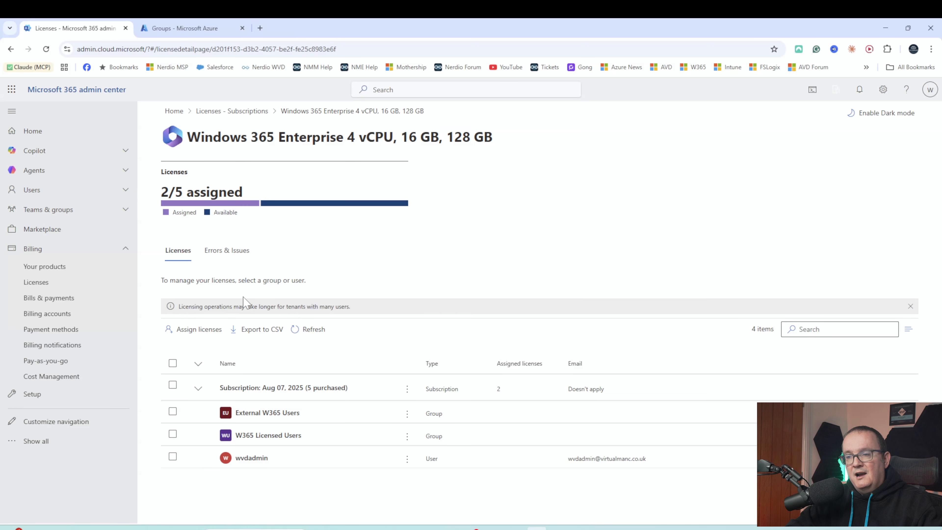
{"action": "left_click", "coordinate": [184, 334]}
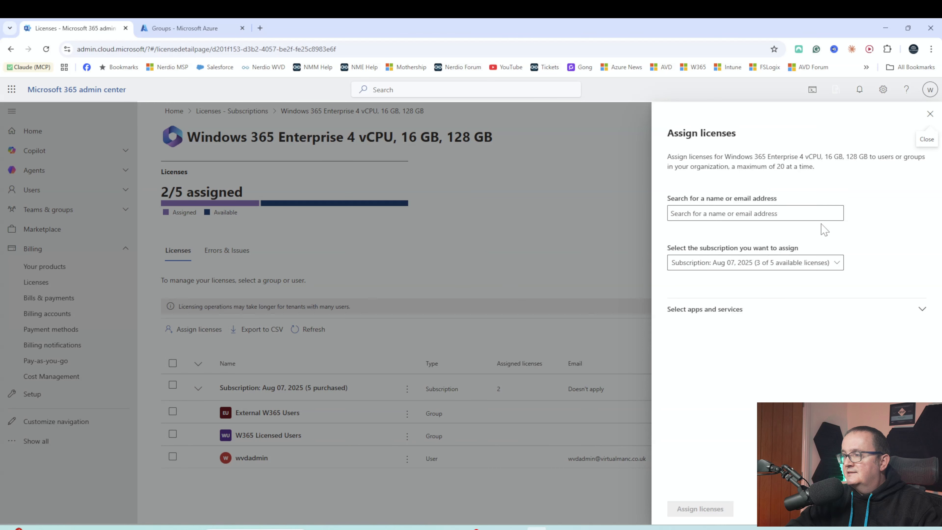
- Assign the licence to the Windows 365 4vCPU group from the Aug 07, 2025 subscription
{"action": "left_click_drag", "start_coordinate": [813, 157], "coordinate": [868, 157]}
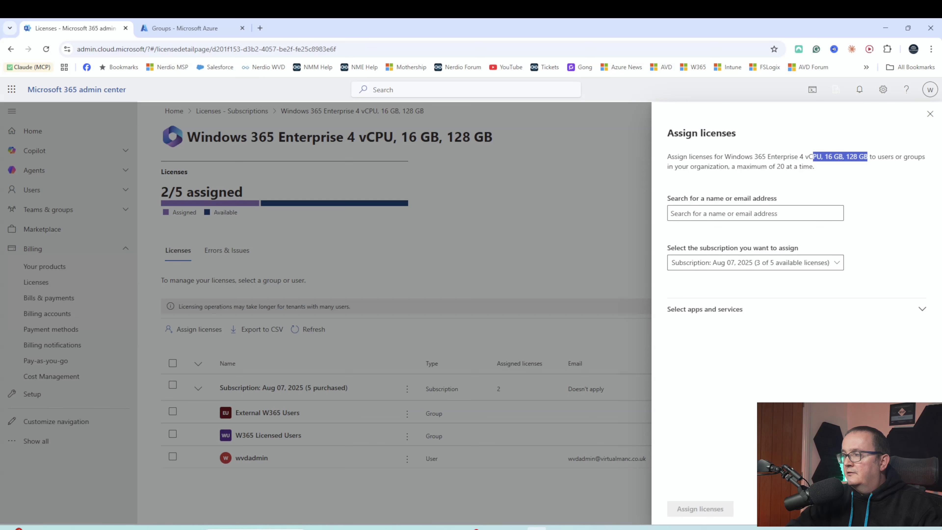
{"action": "left_click", "coordinate": [868, 158]}
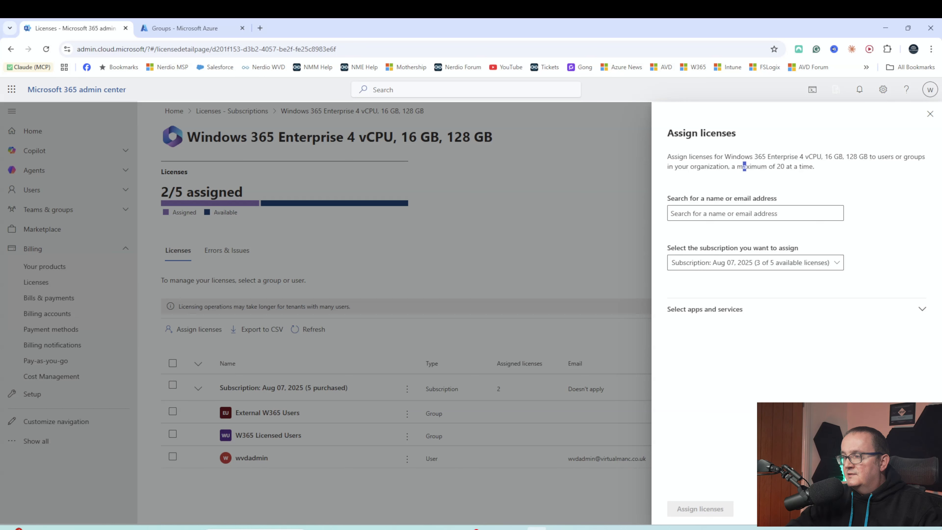
{"action": "left_click", "coordinate": [712, 212]}
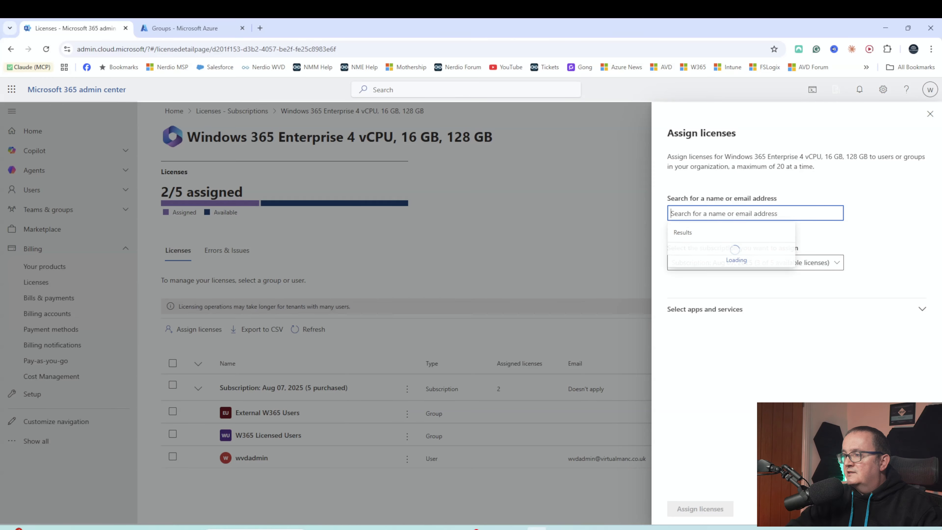
{"action": "type", "text": "WwIN"}
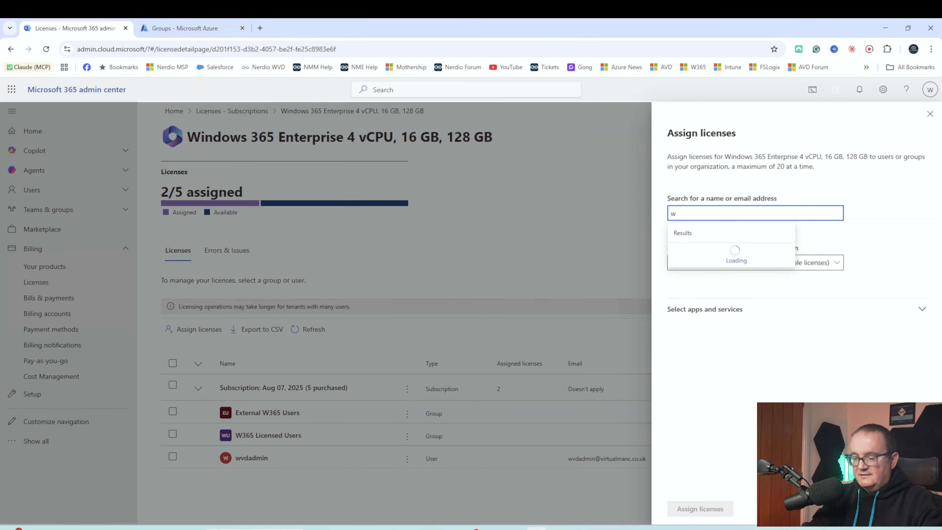
{"action": "key", "text": "BackSpace"}
{"action": "key", "text": "BackSpace"}
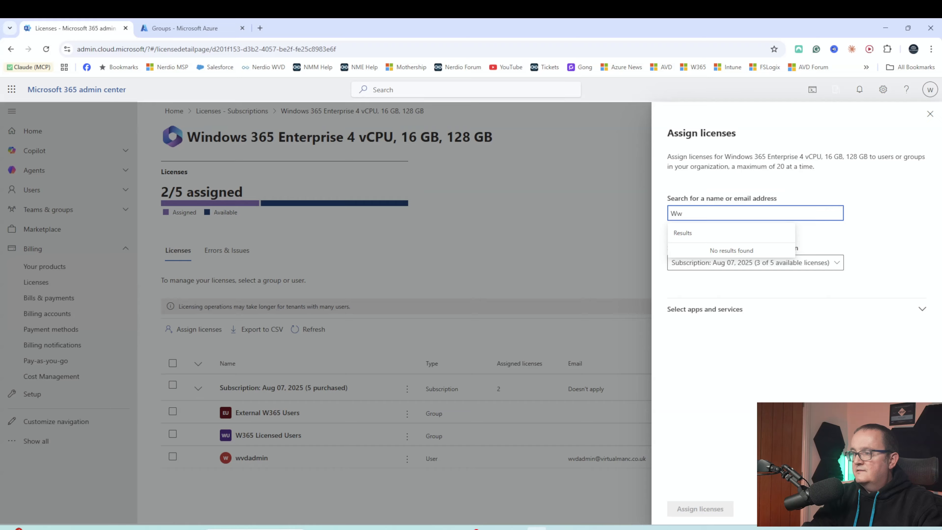
{"action": "type", "text": "indows 365 4vCPU"}
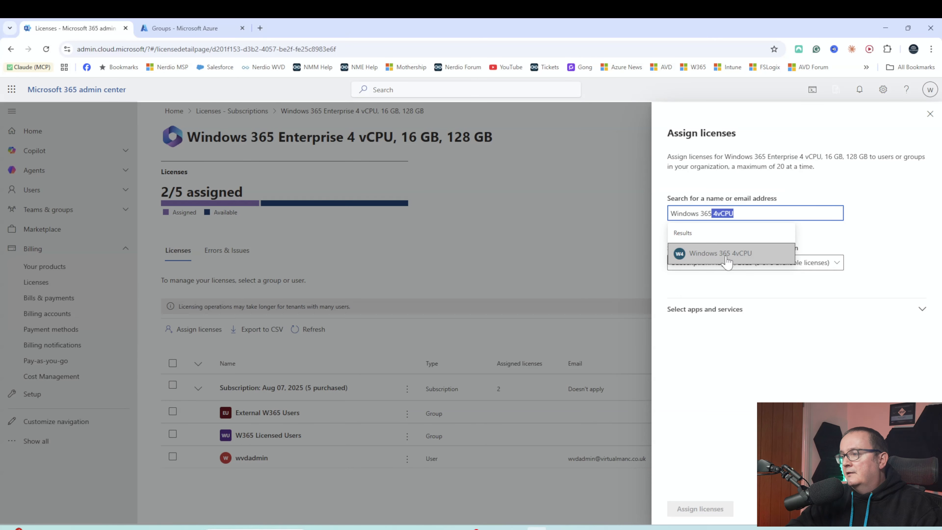
{"action": "left_click", "coordinate": [726, 254]}
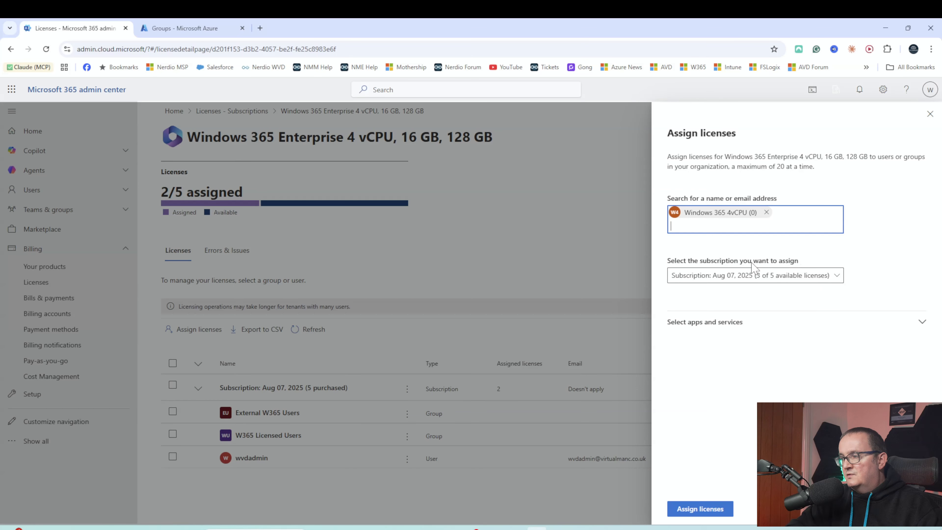
{"action": "left_click", "coordinate": [758, 275]}
{"action": "left_click", "coordinate": [716, 292]}
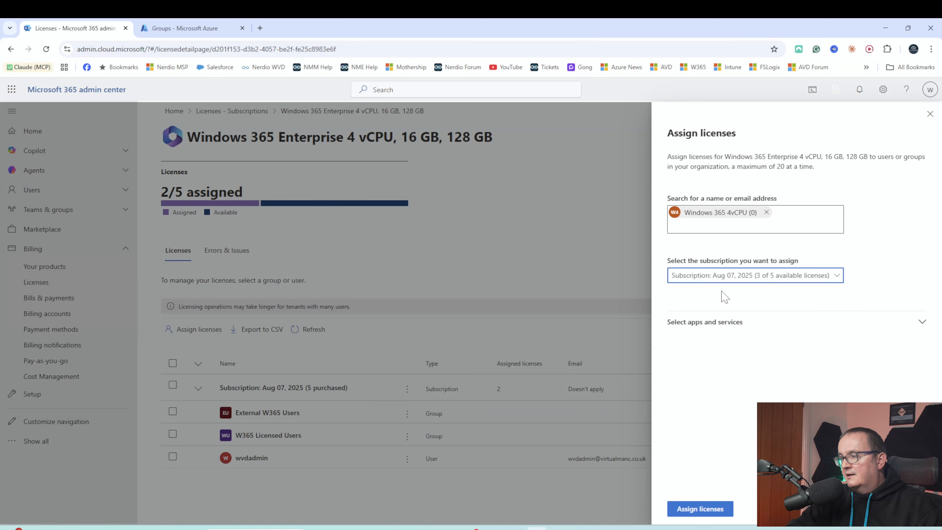
{"action": "left_click", "coordinate": [681, 512]}
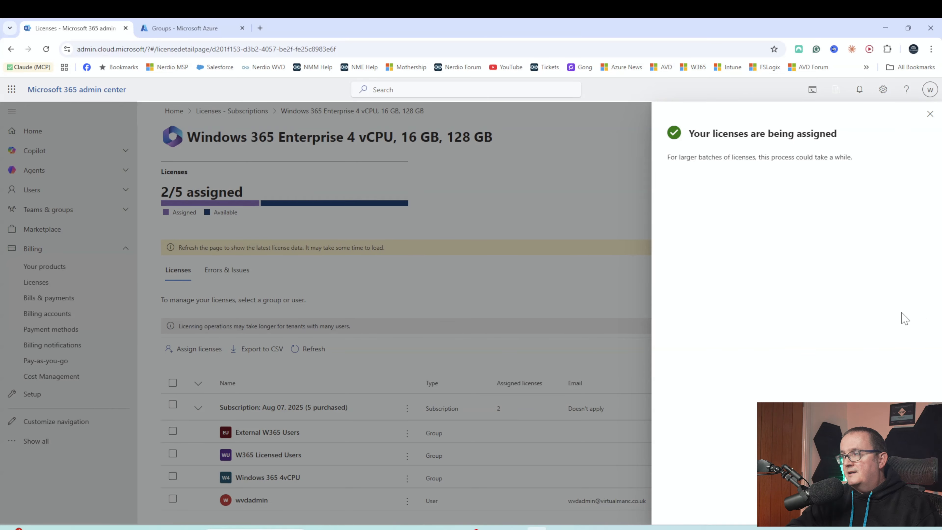
- Dismiss the assignment confirmation, refresh the licence list and select the Windows 365 4vCPU group row
{"action": "left_click", "coordinate": [929, 114]}
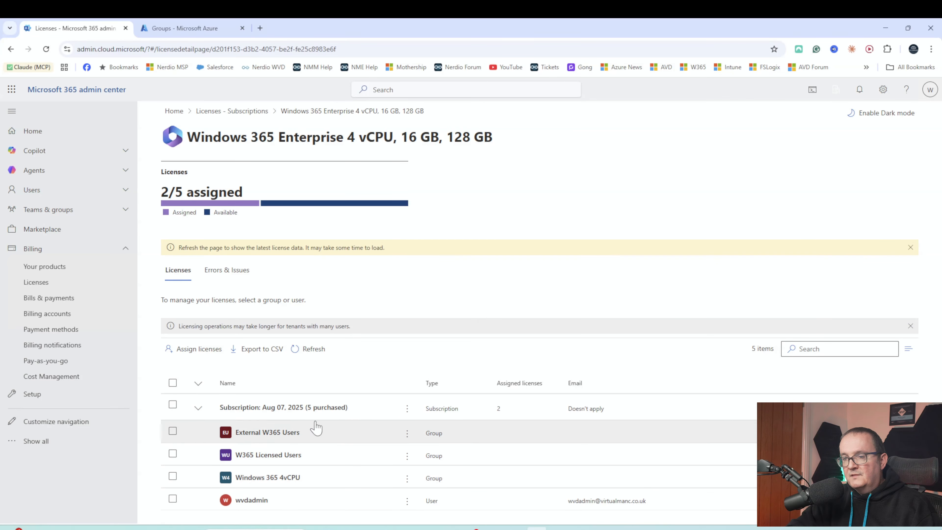
{"action": "left_click", "coordinate": [312, 348]}
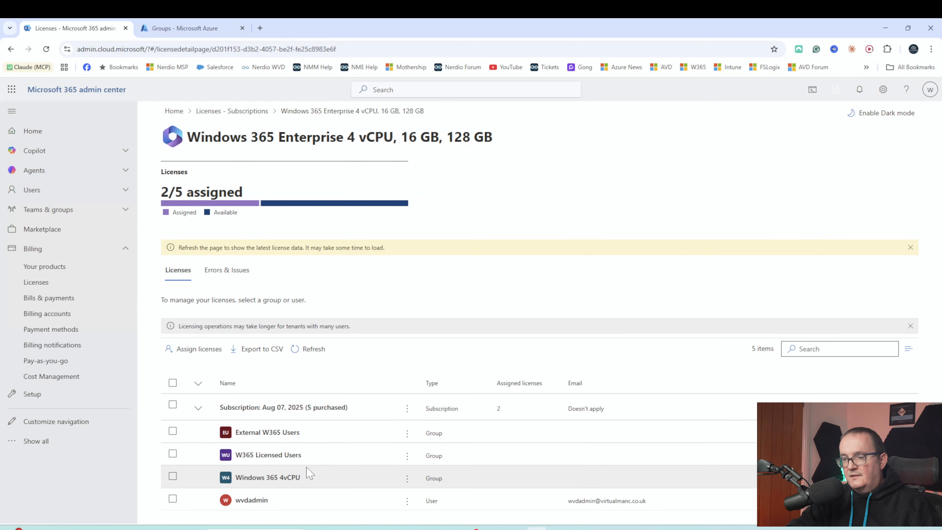
{"action": "left_click", "coordinate": [270, 477]}
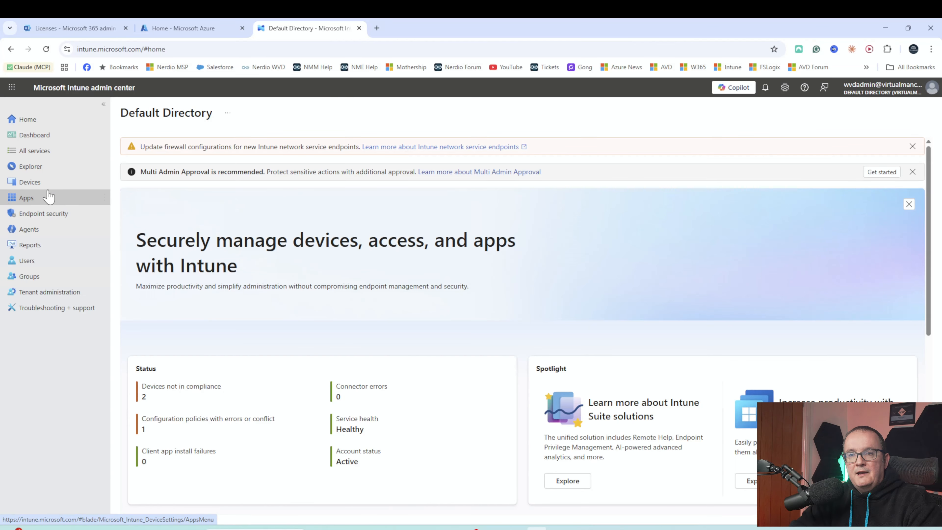
- Navigate Devices > Windows 365 to the Provisioning policies tab showing W365 MVP and EUS Cloud Apps
{"action": "left_click", "coordinate": [37, 182]}
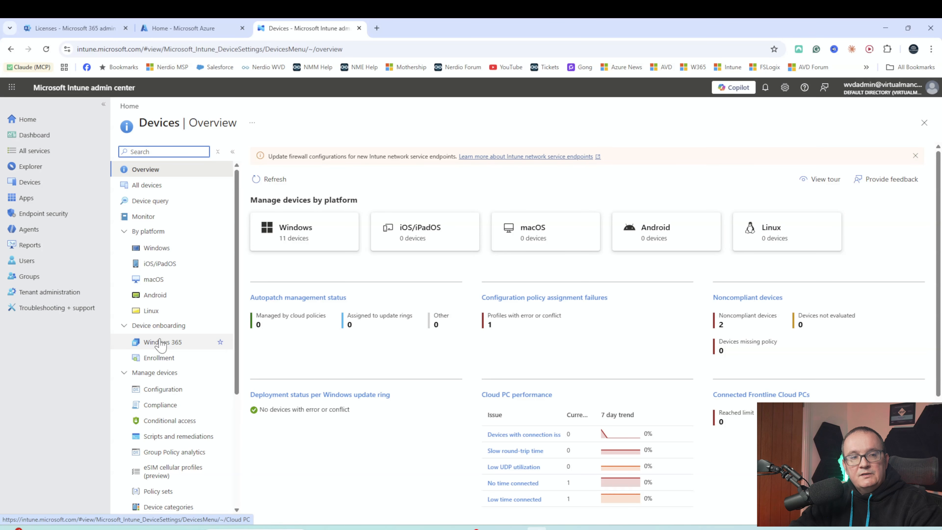
{"action": "left_click", "coordinate": [160, 343]}
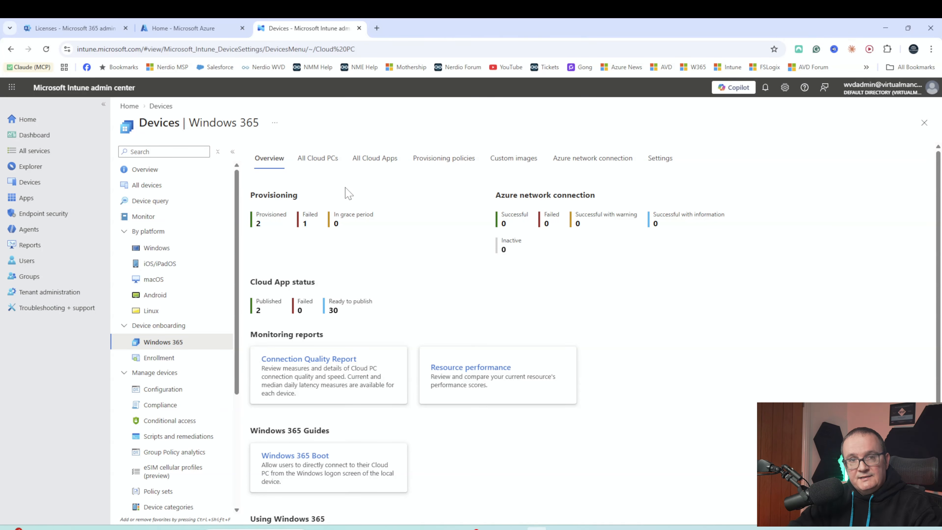
{"action": "left_click", "coordinate": [450, 159]}
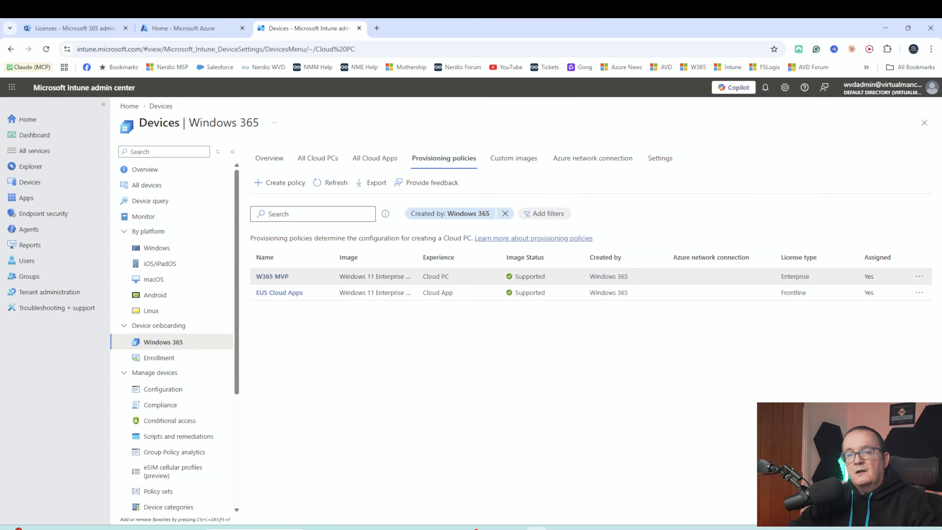
- Create a new provisioning policy named 'Sales Desktops' using the cloud-apps-only experience
{"action": "left_click", "coordinate": [283, 183]}
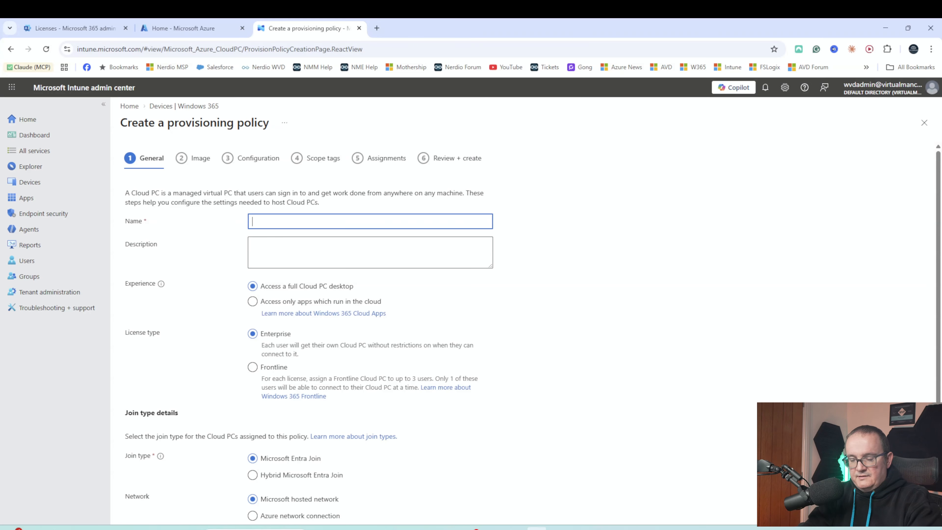
{"action": "type", "text": "sA"}
{"action": "key", "text": "BackSpace"}
{"action": "key", "text": "BackSpace"}
{"action": "type", "text": "A"}
{"action": "key", "text": "BackSpace"}
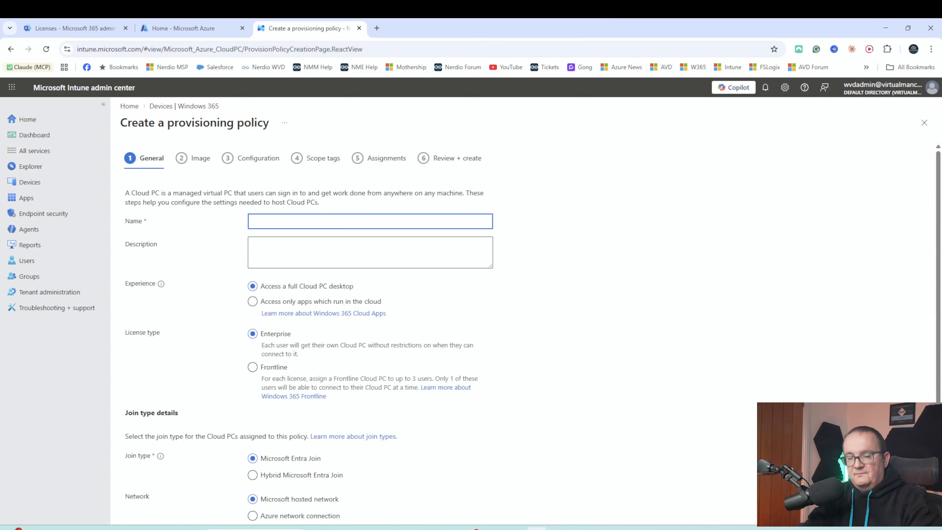
{"action": "type", "text": "Sales Desktops"}
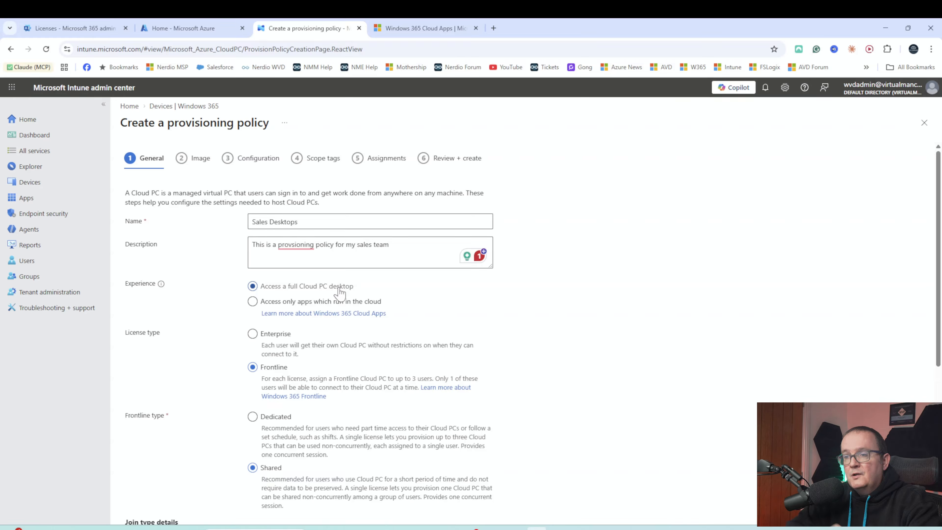
{"action": "left_click", "coordinate": [339, 303]}
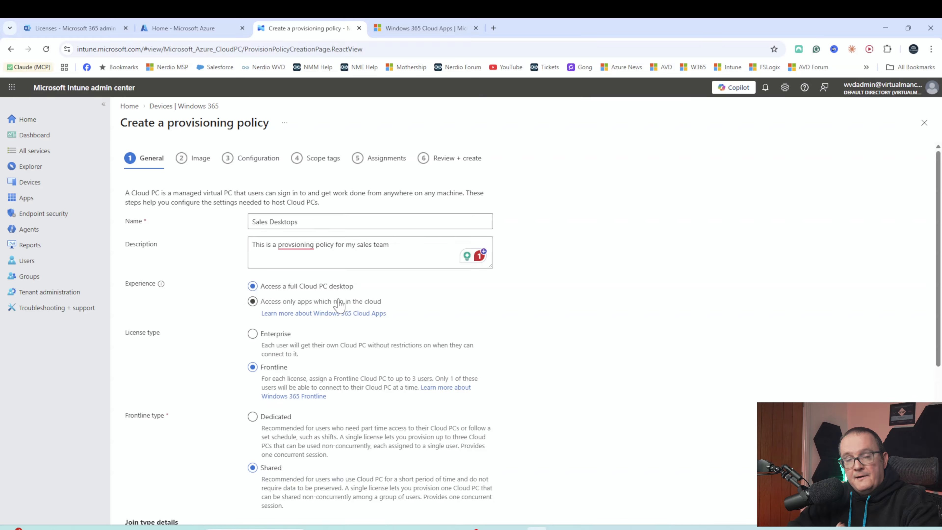
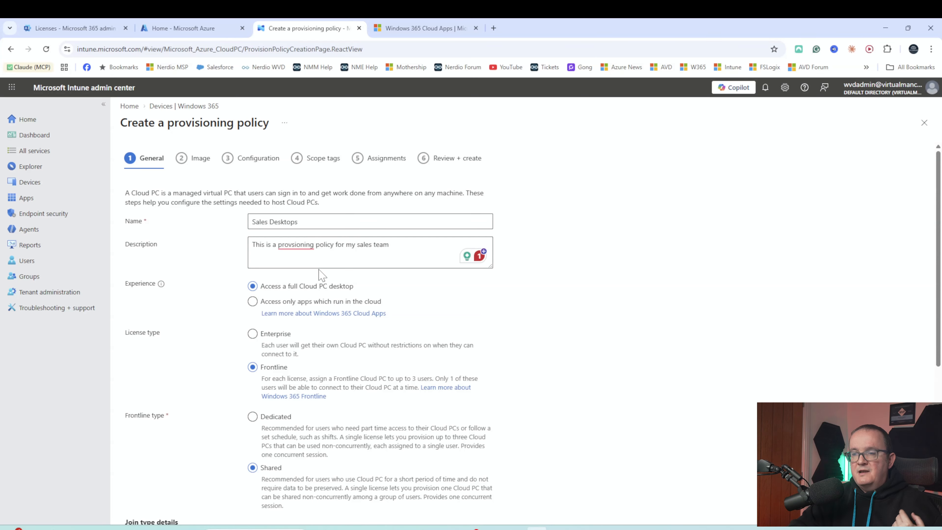
- Switch the Sales Desktops licence type between Frontline and Enterprise, leaving it on Enterprise
{"action": "scroll", "coordinate": [311, 297], "scroll_direction": "down", "scroll_amount": 1}
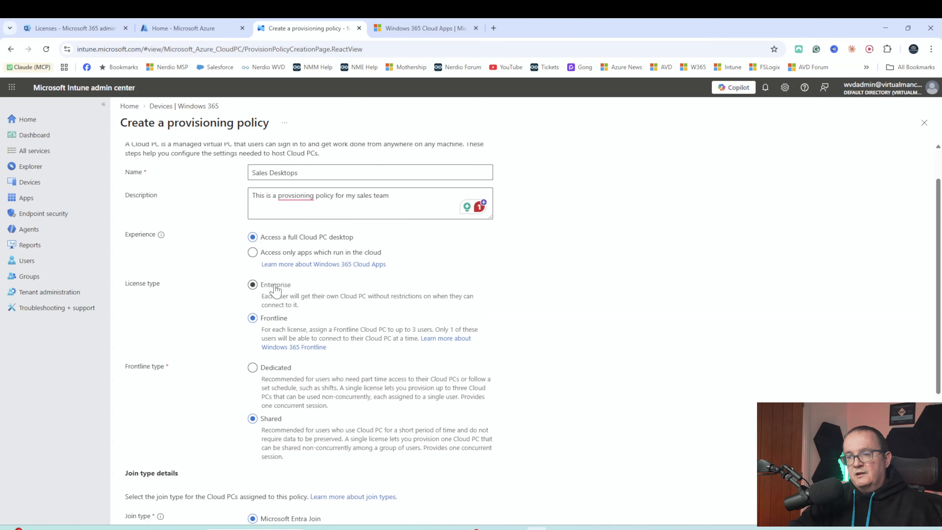
{"action": "left_click", "coordinate": [287, 286]}
{"action": "left_click", "coordinate": [282, 323]}
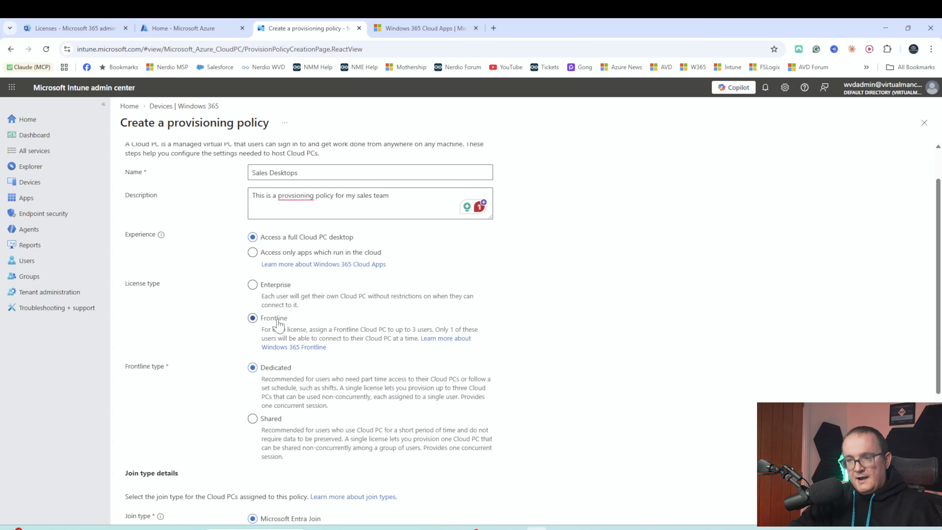
{"action": "left_click", "coordinate": [290, 293]}
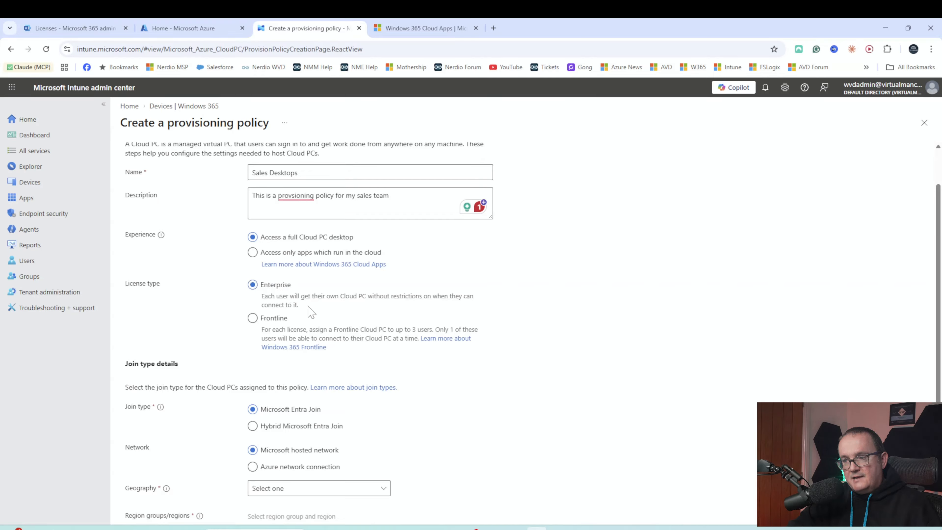
{"action": "left_click", "coordinate": [276, 321]}
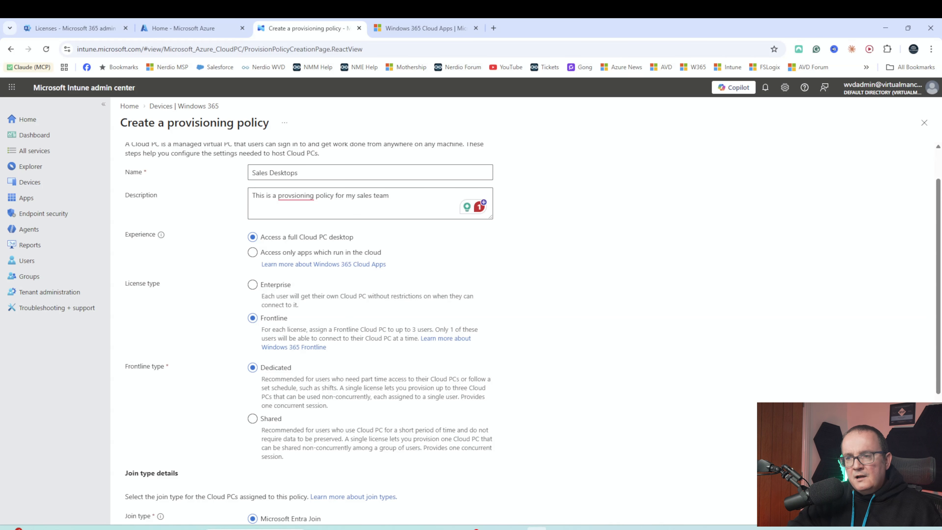
{"action": "left_click", "coordinate": [258, 286]}
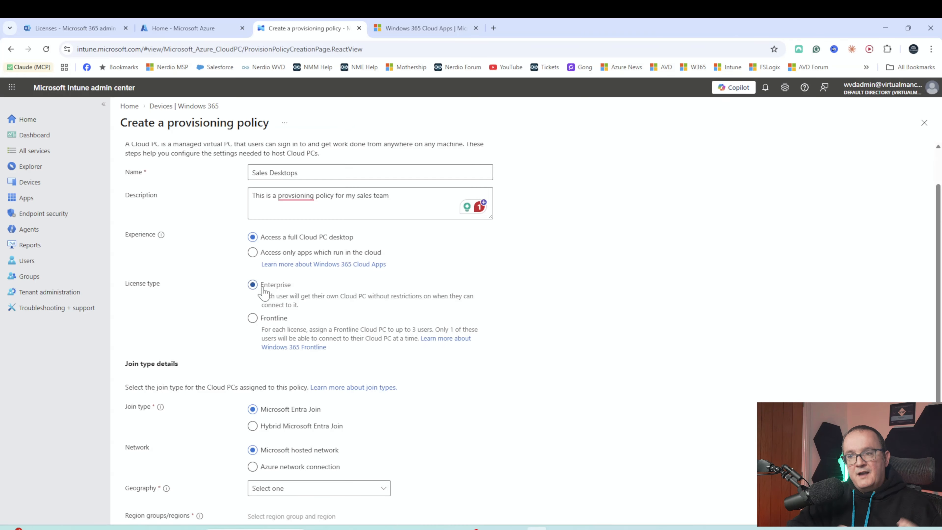
{"action": "scroll", "coordinate": [289, 274], "scroll_direction": "down", "scroll_amount": 1}
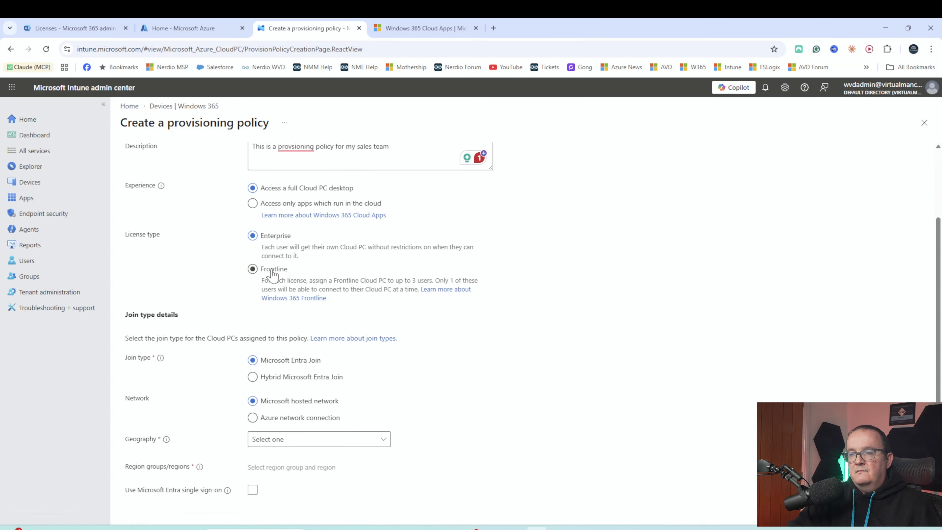
{"action": "left_click", "coordinate": [273, 273]}
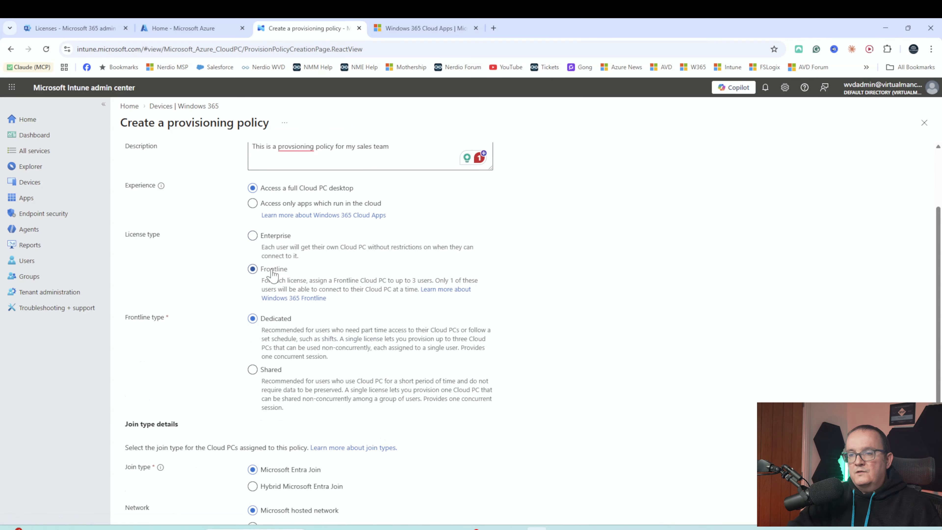
{"action": "left_click", "coordinate": [285, 237]}
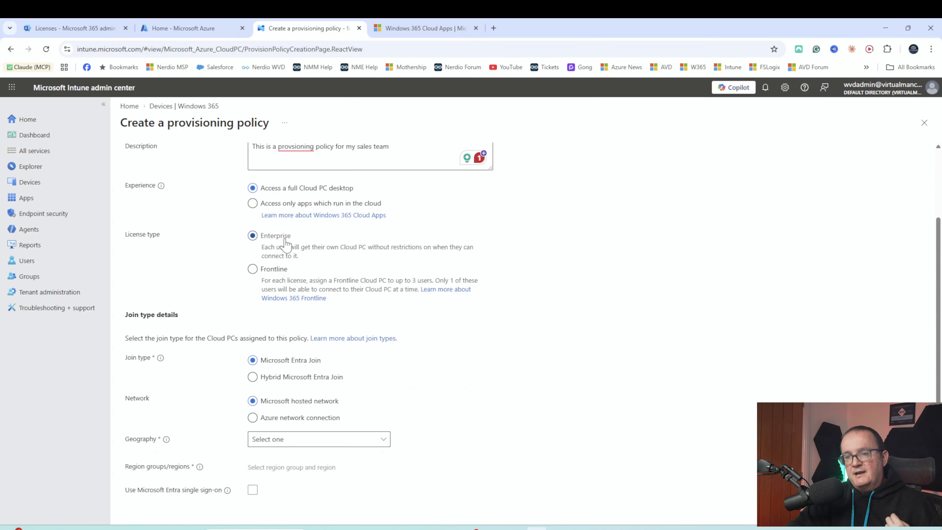
{"action": "scroll", "coordinate": [296, 282], "scroll_direction": "down", "scroll_amount": 2}
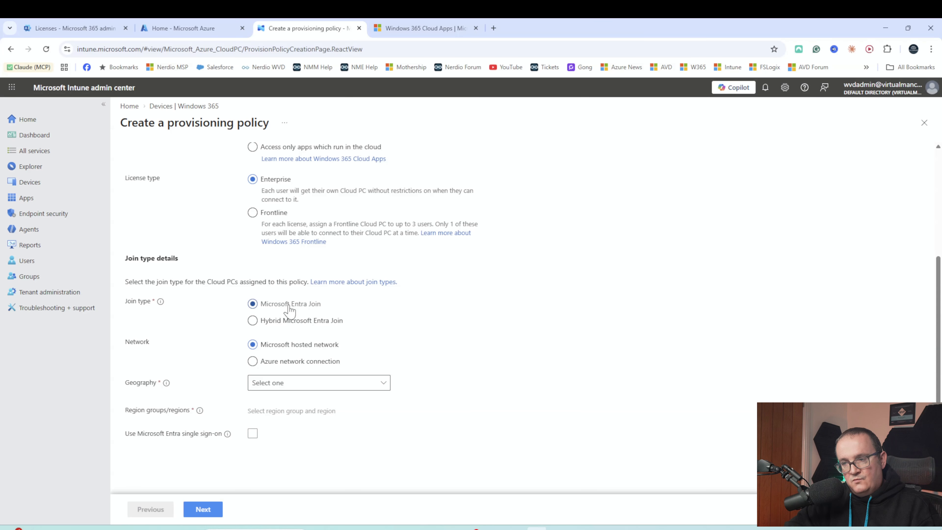
{"action": "left_click", "coordinate": [281, 323]}
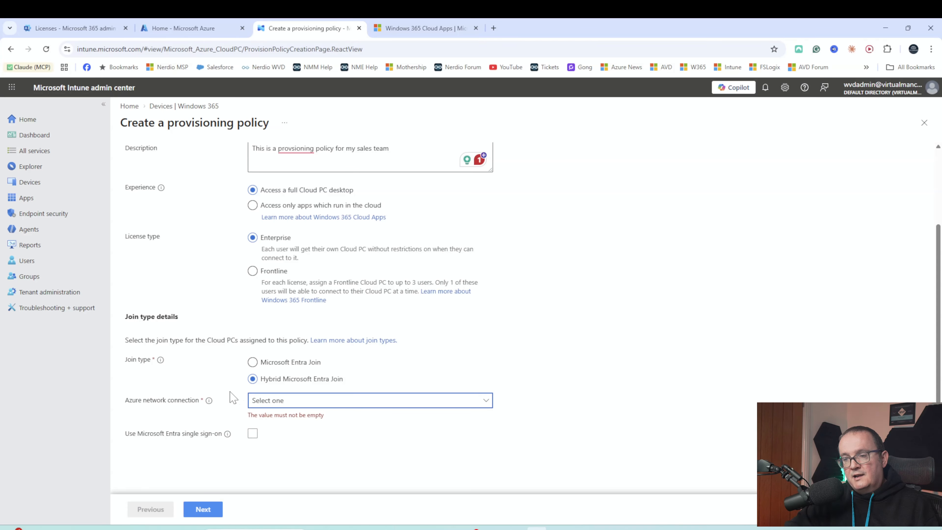
{"action": "left_click", "coordinate": [287, 368]}
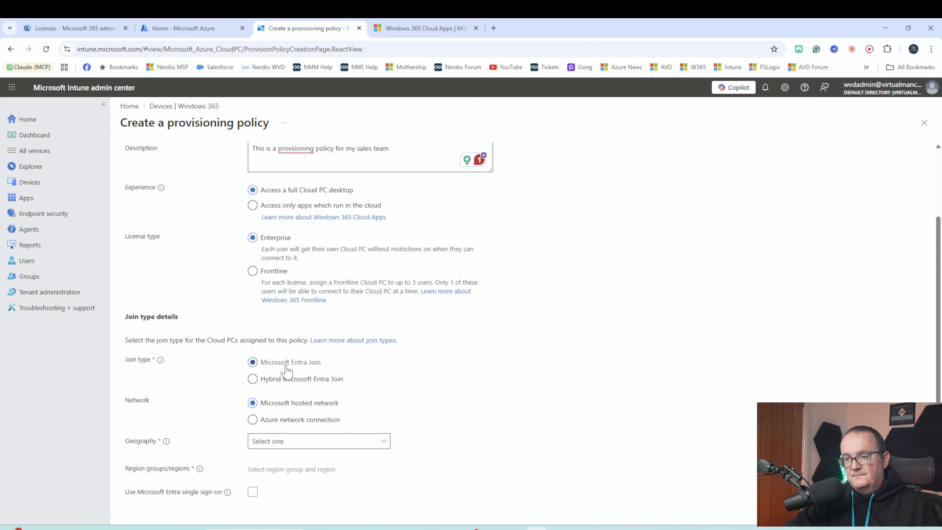
{"action": "scroll", "coordinate": [287, 368], "scroll_direction": "down", "scroll_amount": 2}
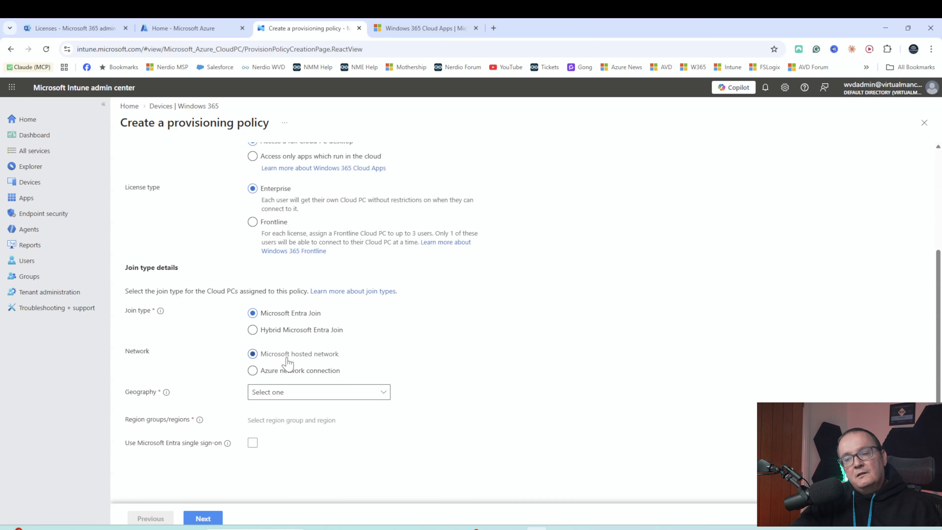
- Keep the Microsoft hosted network, set the geography to Europe and bring up the region selection
{"action": "left_click", "coordinate": [314, 375]}
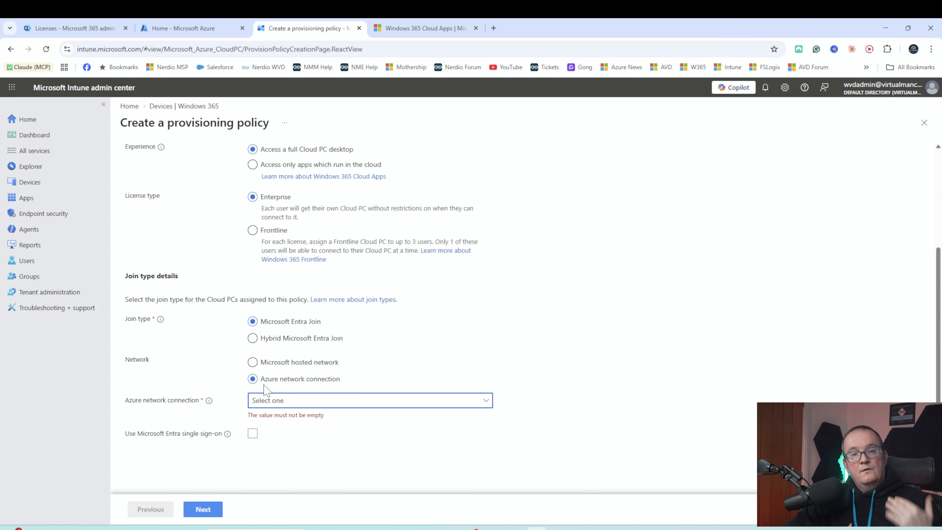
{"action": "left_click", "coordinate": [293, 366]}
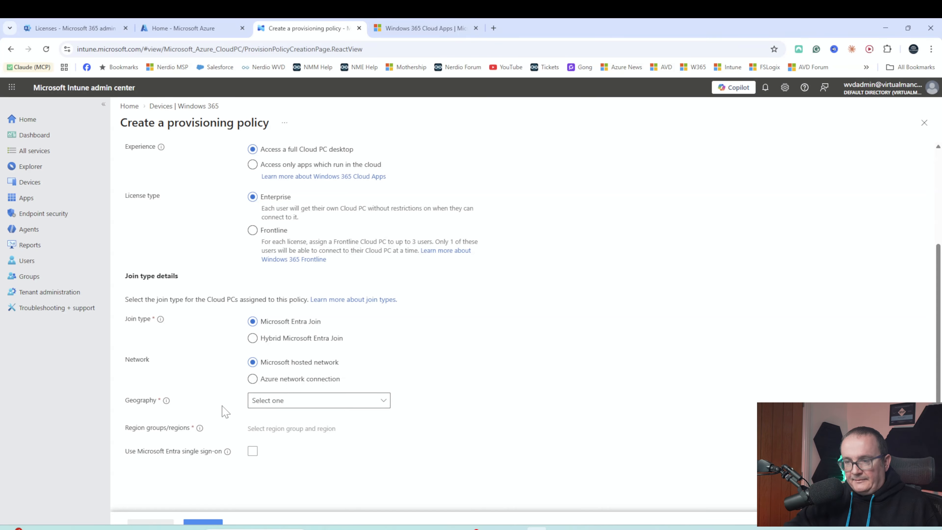
{"action": "scroll", "coordinate": [189, 405], "scroll_direction": "down", "scroll_amount": 1}
{"action": "left_click", "coordinate": [312, 388]}
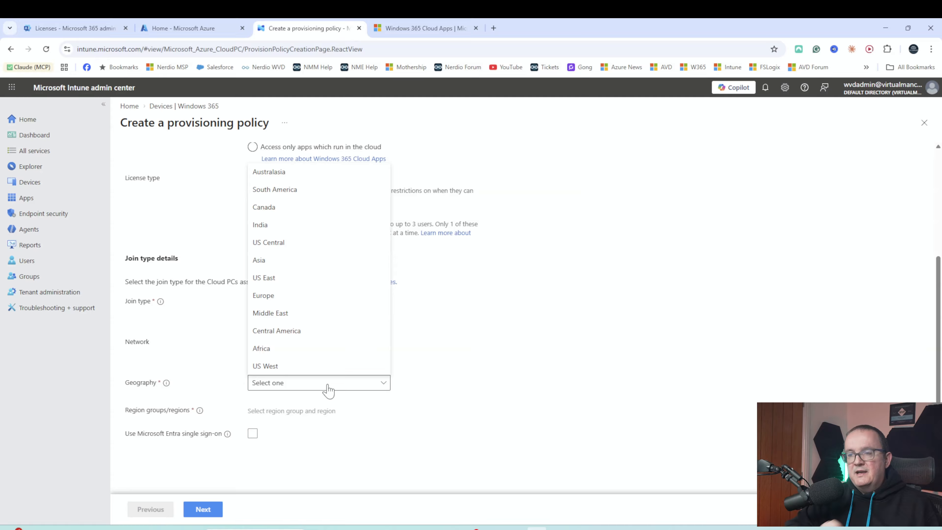
{"action": "left_click", "coordinate": [278, 295]}
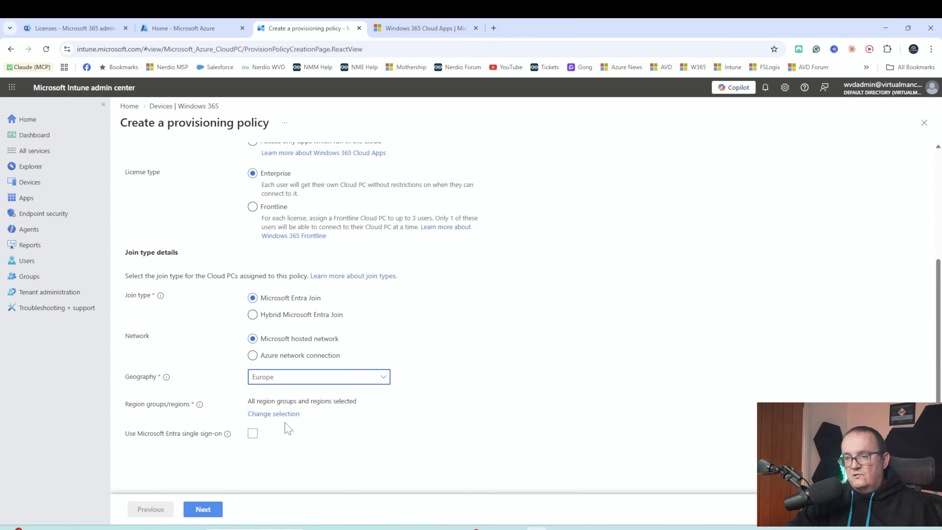
{"action": "left_click", "coordinate": [265, 415]}
- Clear all region groups and tick only United Kingdom (UK South)
{"action": "scroll", "coordinate": [738, 289], "scroll_direction": "down", "scroll_amount": 5}
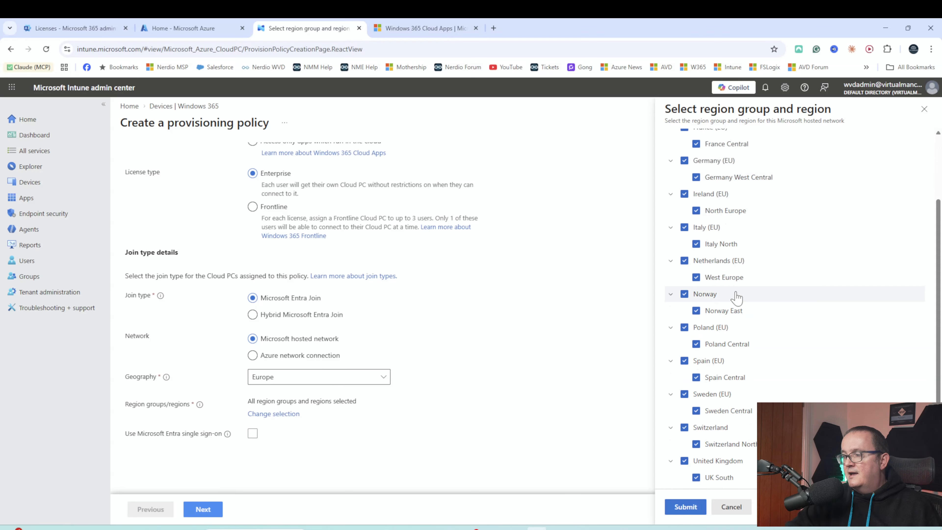
{"action": "scroll", "coordinate": [736, 302], "scroll_direction": "up", "scroll_amount": 5}
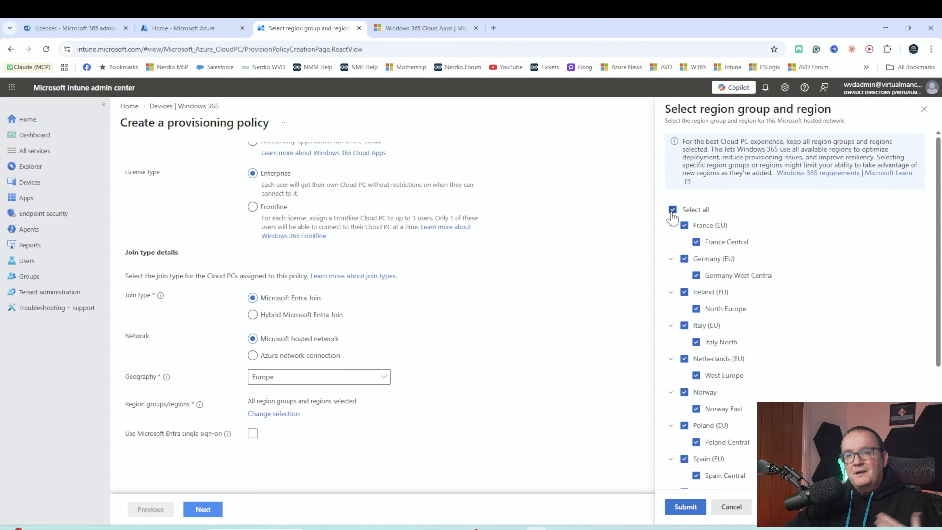
{"action": "scroll", "coordinate": [723, 246], "scroll_direction": "down", "scroll_amount": 5}
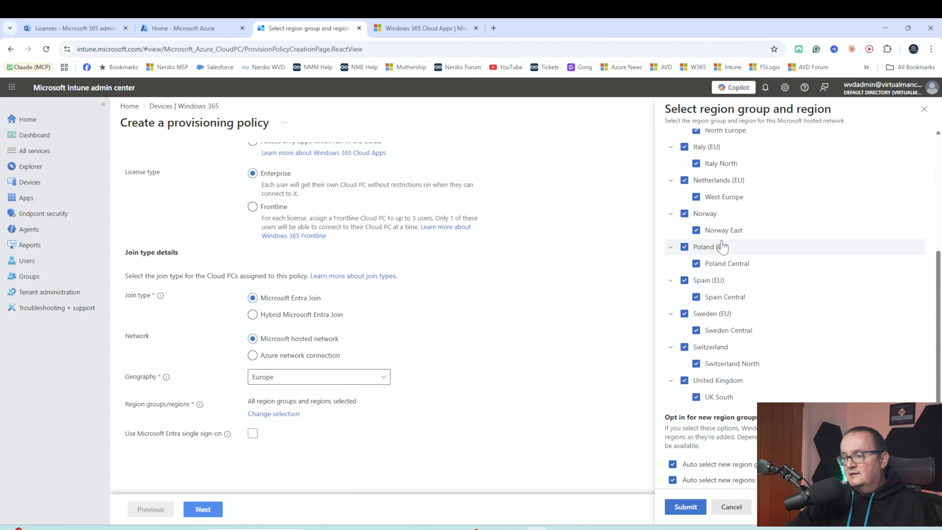
{"action": "scroll", "coordinate": [721, 248], "scroll_direction": "up", "scroll_amount": 5}
{"action": "left_click", "coordinate": [672, 209]}
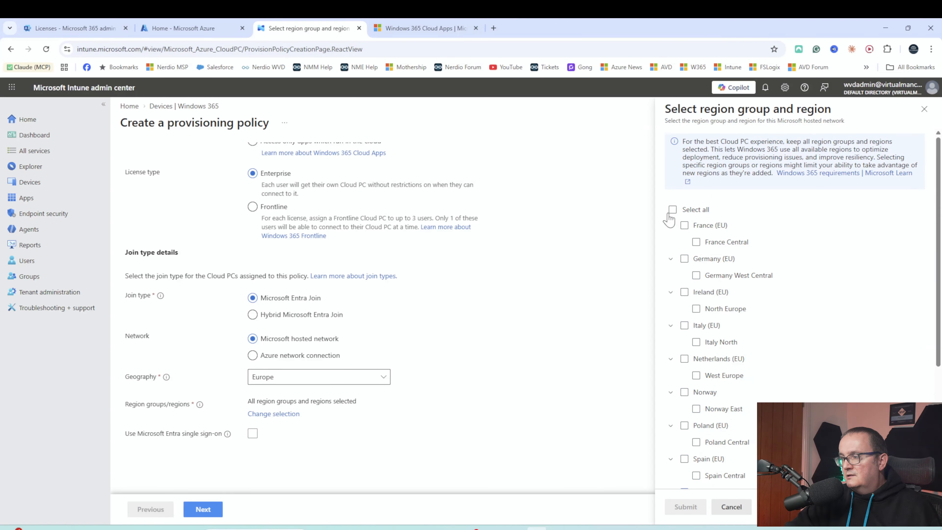
{"action": "scroll", "coordinate": [724, 267], "scroll_direction": "down", "scroll_amount": 5}
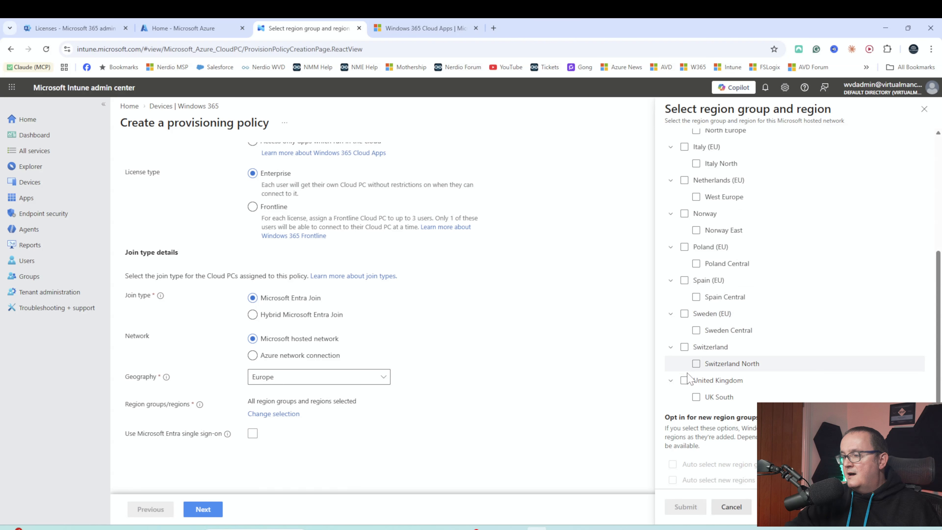
{"action": "left_click", "coordinate": [683, 380]}
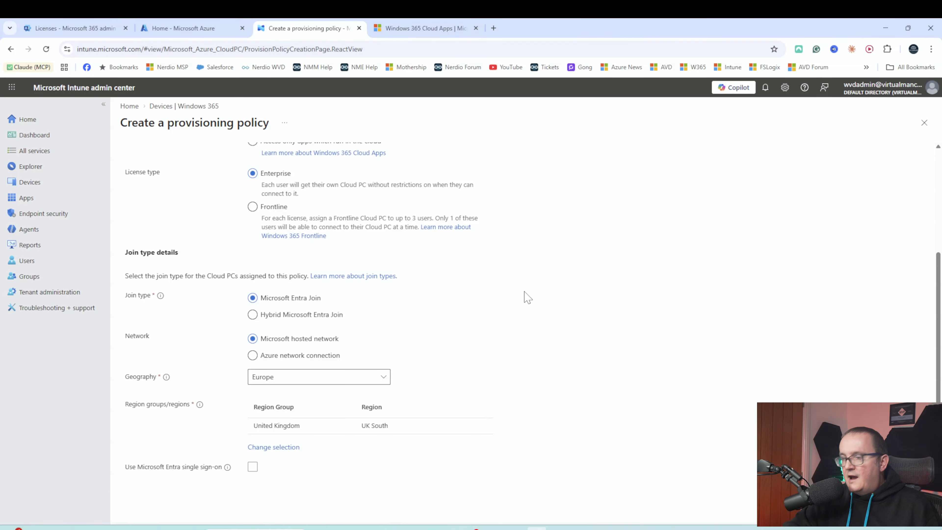
{"action": "scroll", "coordinate": [333, 349], "scroll_direction": "down", "scroll_amount": 1}
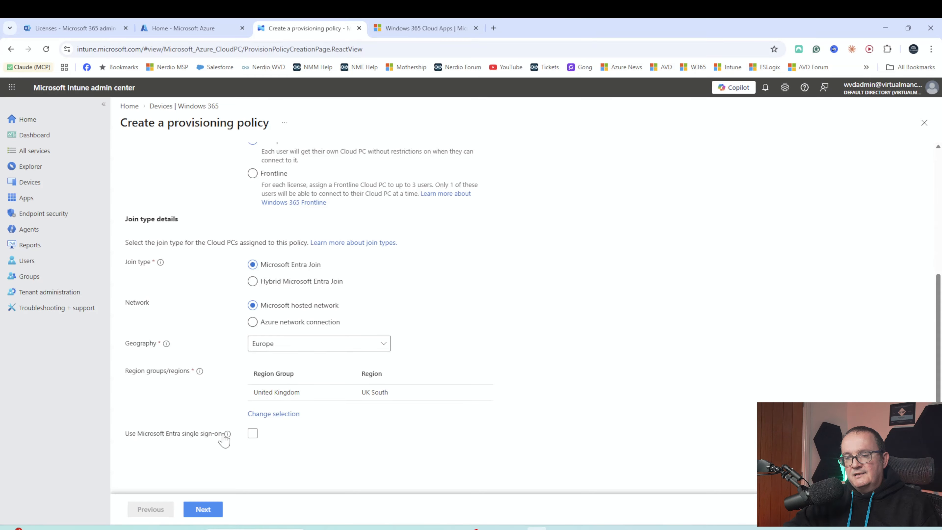
- Enable Microsoft Entra single sign-on and continue to the Image step
{"action": "left_click", "coordinate": [253, 433]}
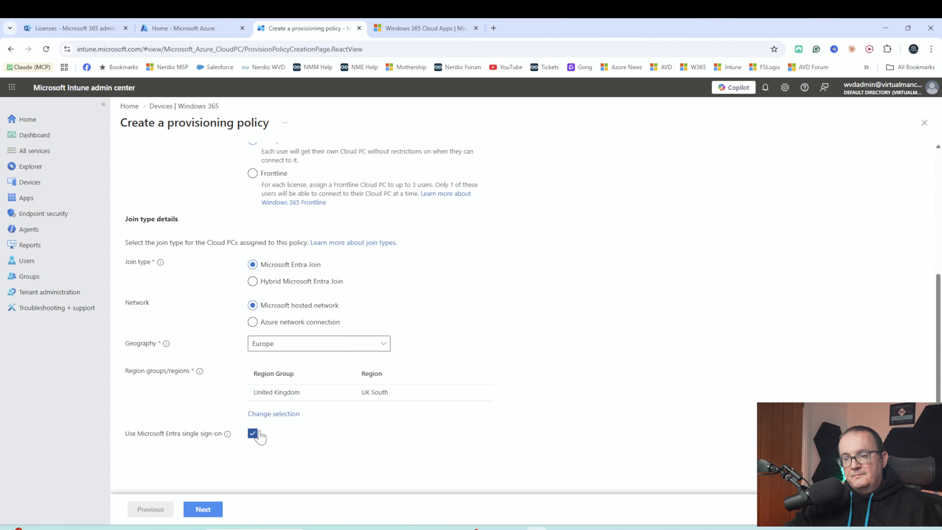
{"action": "left_click", "coordinate": [203, 510]}
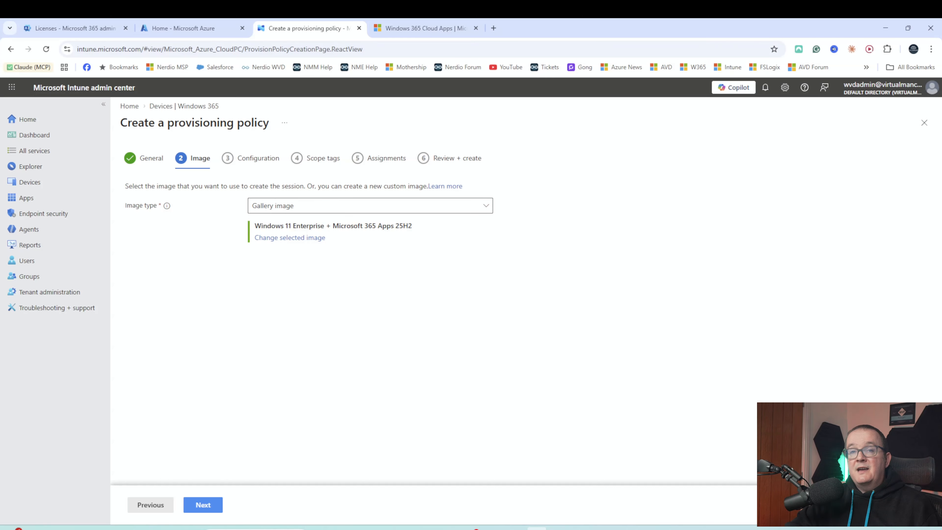
- Select the Windows 11 Enterprise + Microsoft 365 Apps 25H2 gallery image
{"action": "left_click", "coordinate": [301, 210]}
{"action": "left_click", "coordinate": [290, 226]}
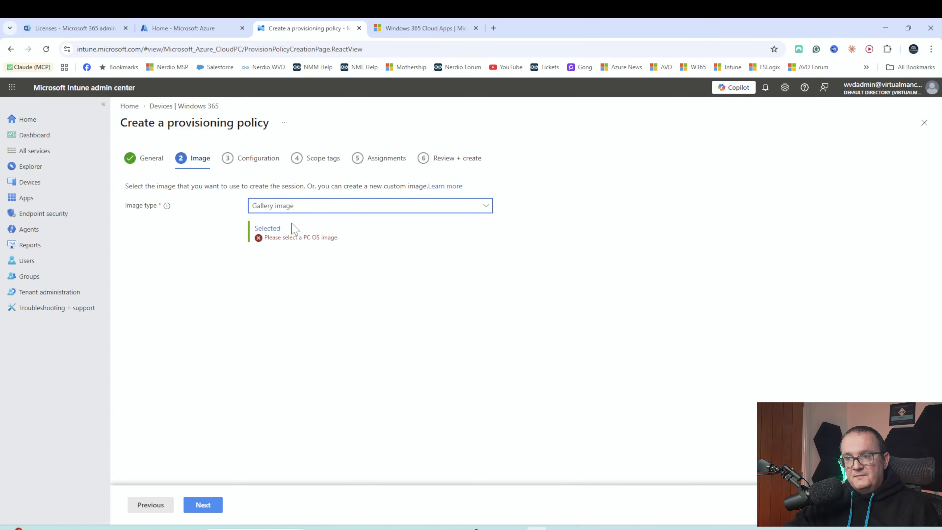
{"action": "left_click", "coordinate": [268, 229]}
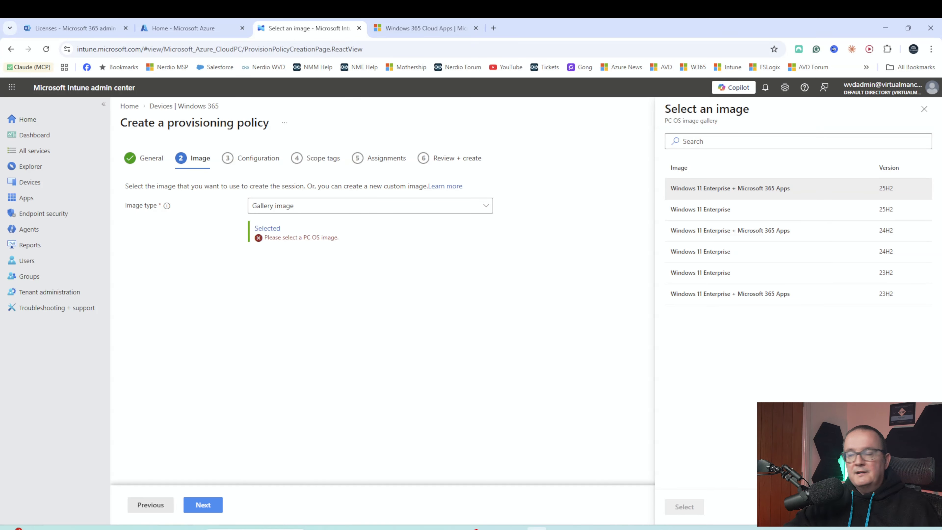
{"action": "left_click", "coordinate": [804, 190]}
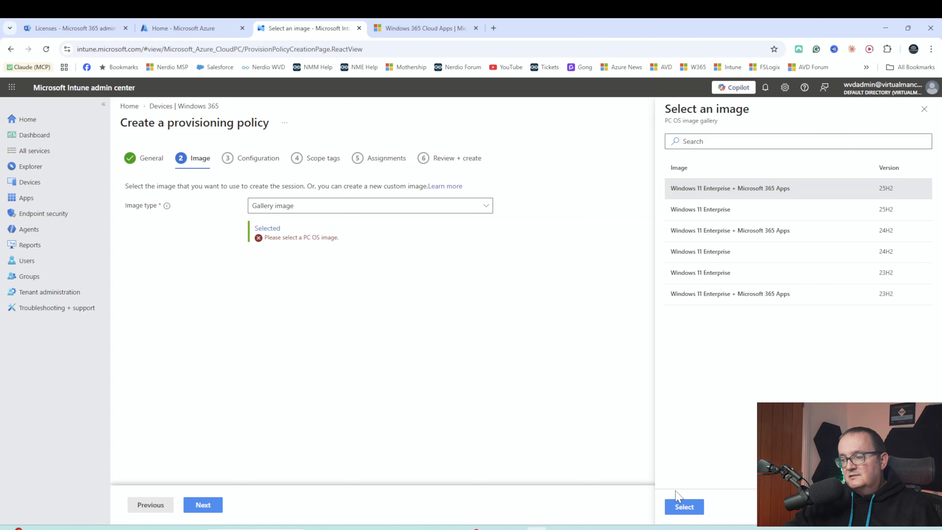
{"action": "left_click", "coordinate": [684, 507]}
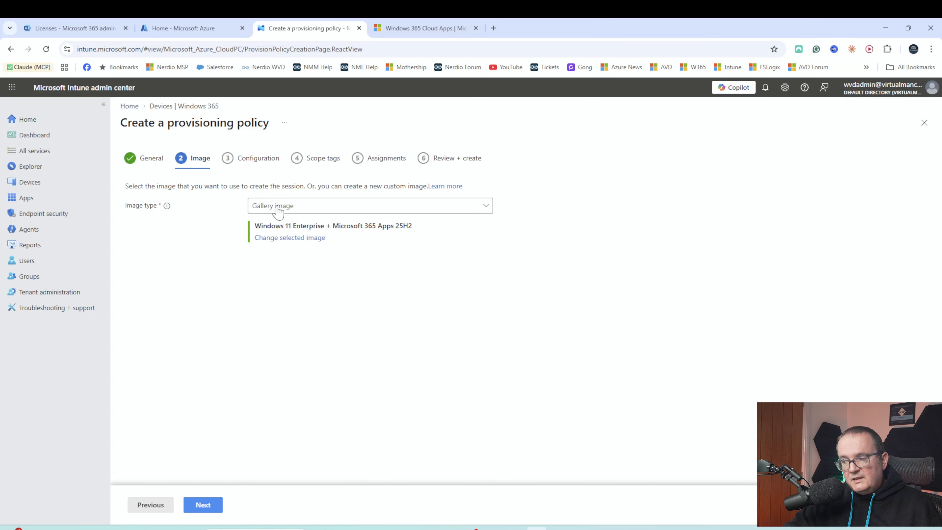
{"action": "left_click", "coordinate": [278, 207]}
{"action": "left_click", "coordinate": [276, 241]}
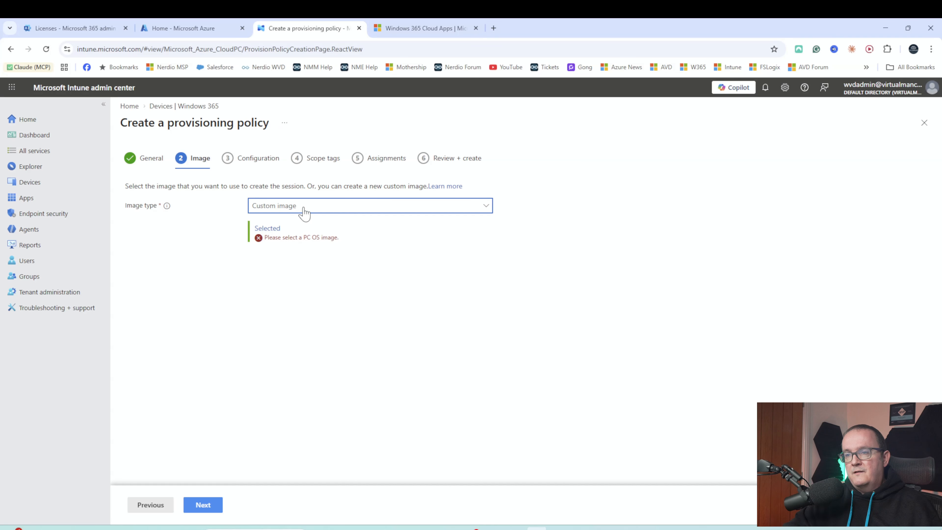
{"action": "left_click", "coordinate": [278, 228]}
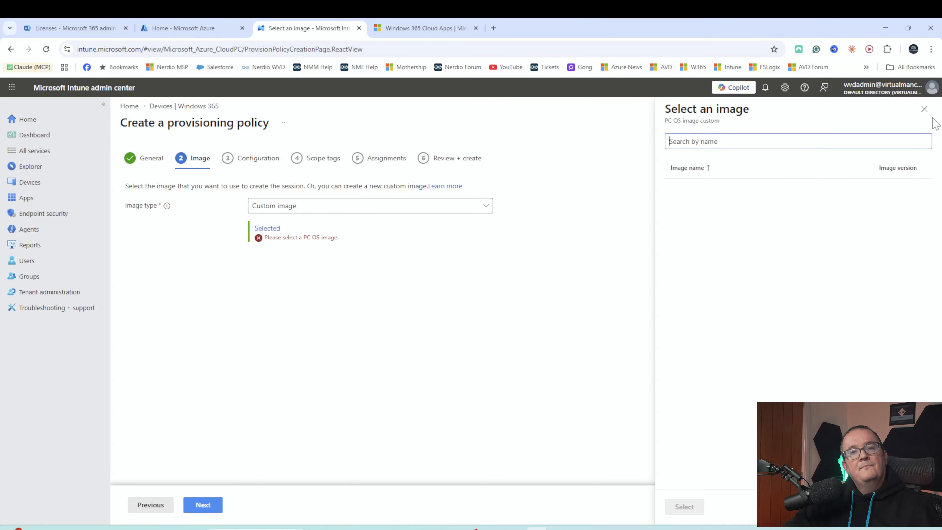
{"action": "left_click", "coordinate": [924, 108]}
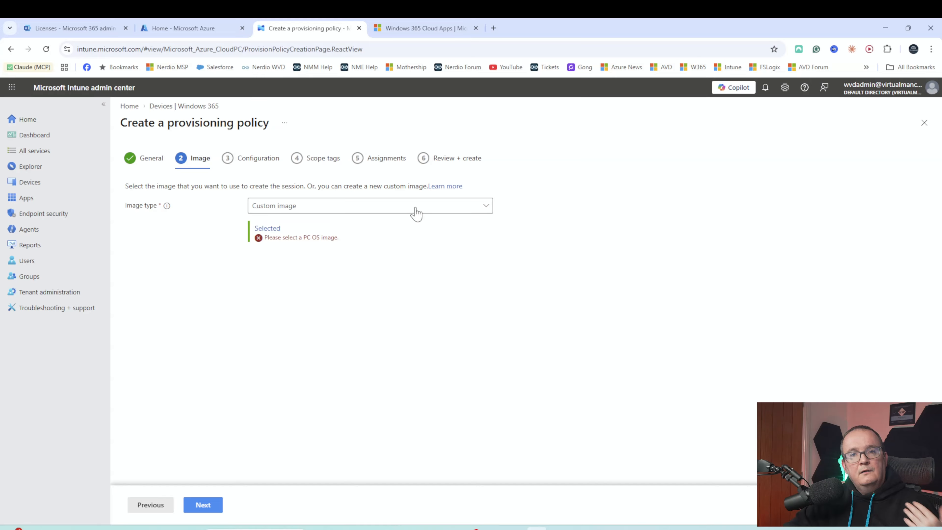
{"action": "left_click", "coordinate": [372, 209]}
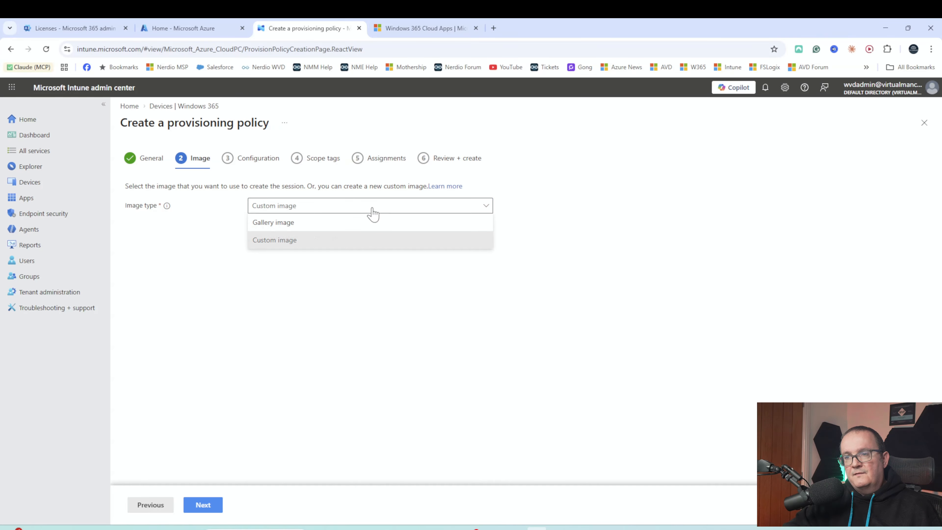
{"action": "left_click", "coordinate": [331, 227]}
{"action": "left_click", "coordinate": [267, 229]}
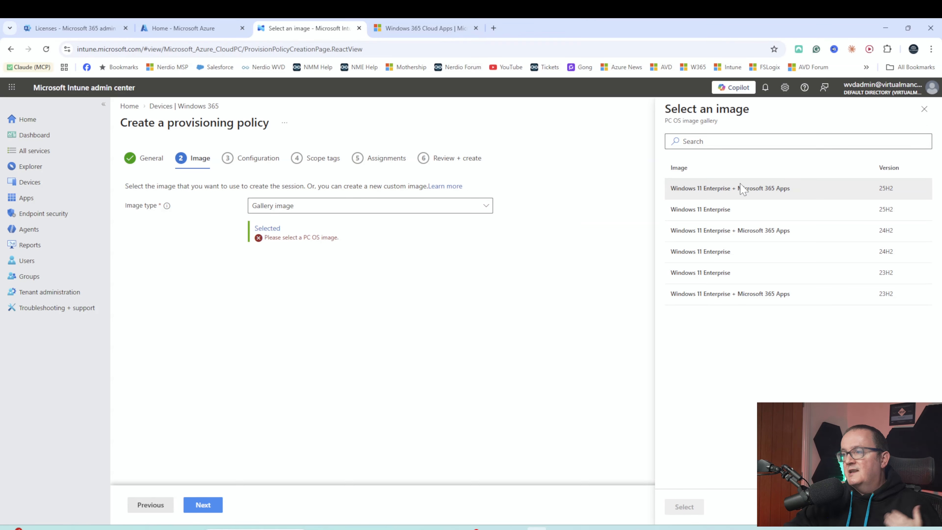
{"action": "left_click", "coordinate": [729, 188]}
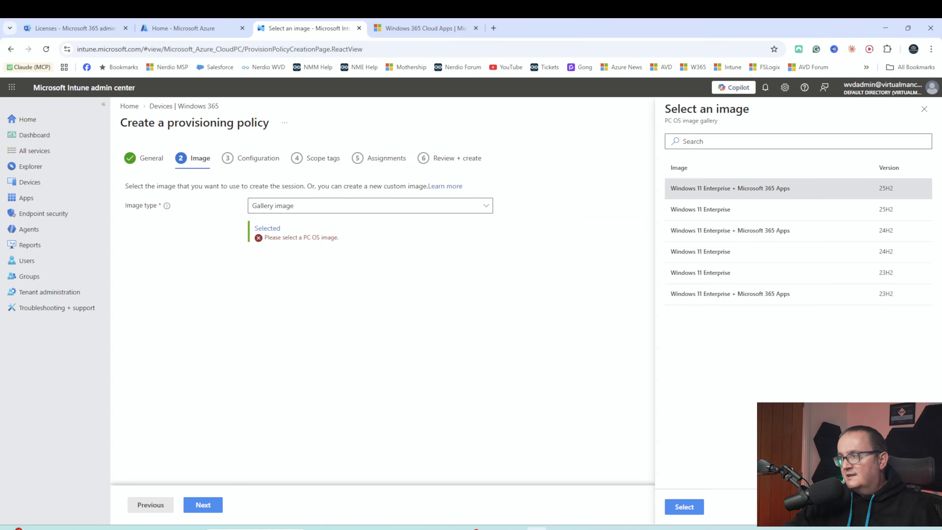
{"action": "left_click", "coordinate": [685, 506]}
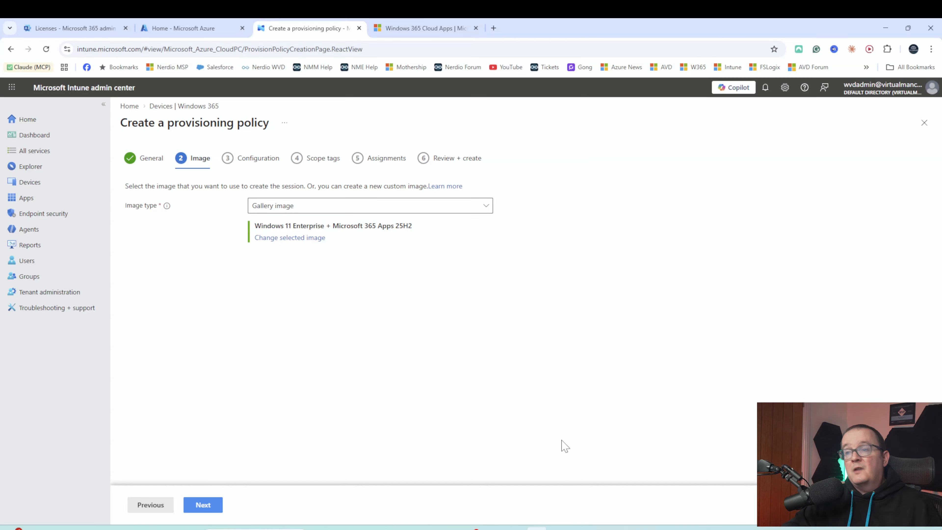
- On Configuration, set language and region to English (United Kingdom) and leave the device name template off
{"action": "left_click", "coordinate": [202, 505]}
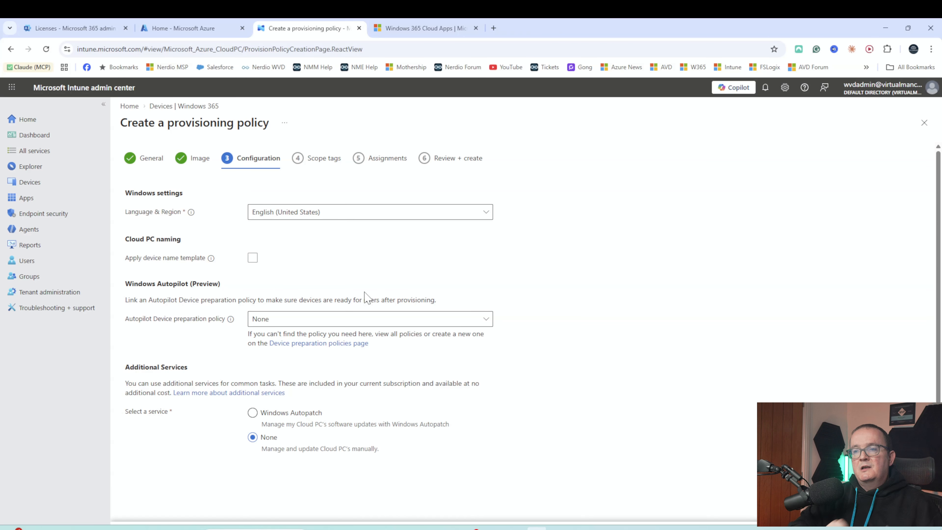
{"action": "left_click", "coordinate": [311, 222]}
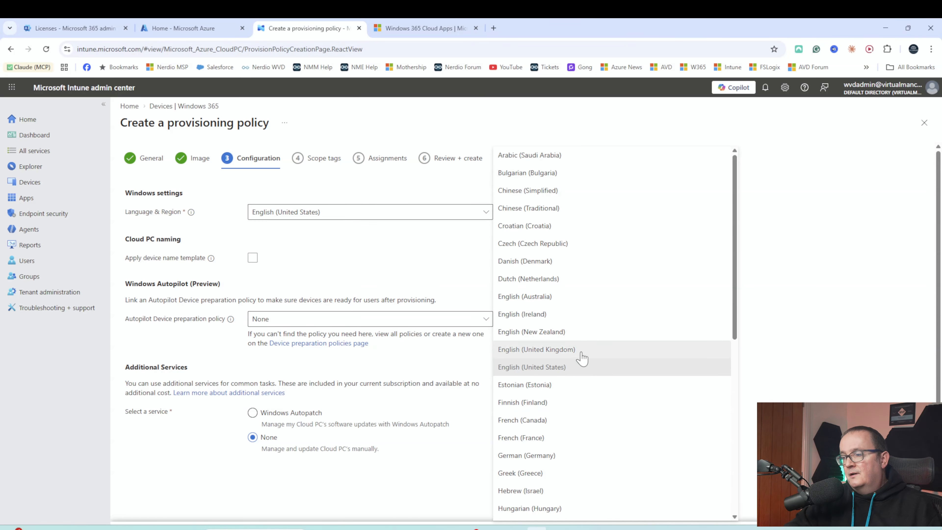
{"action": "scroll", "coordinate": [574, 358], "scroll_direction": "down", "scroll_amount": 1}
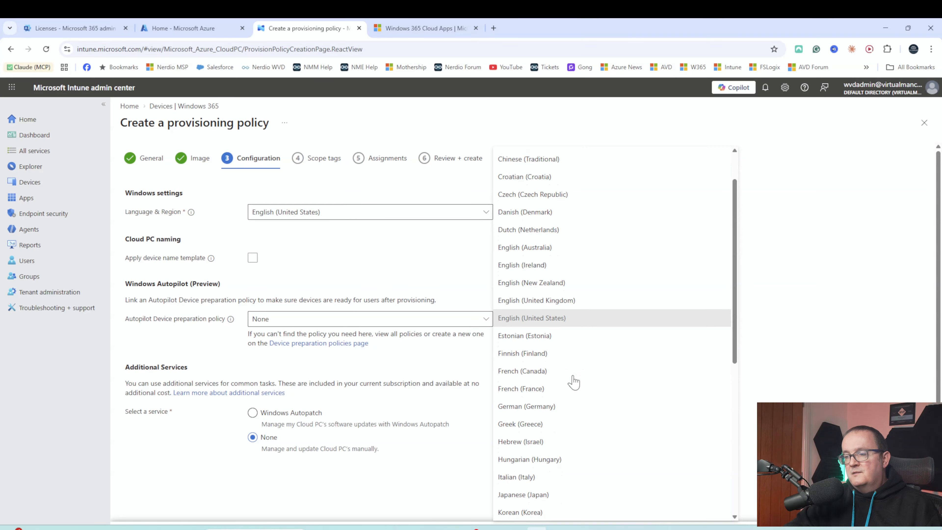
{"action": "left_click", "coordinate": [543, 408]}
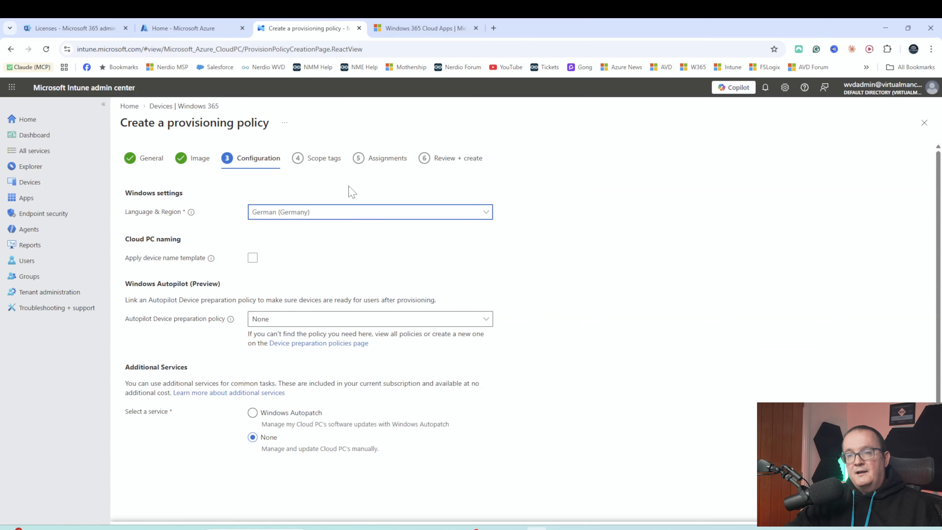
{"action": "left_click", "coordinate": [318, 213]}
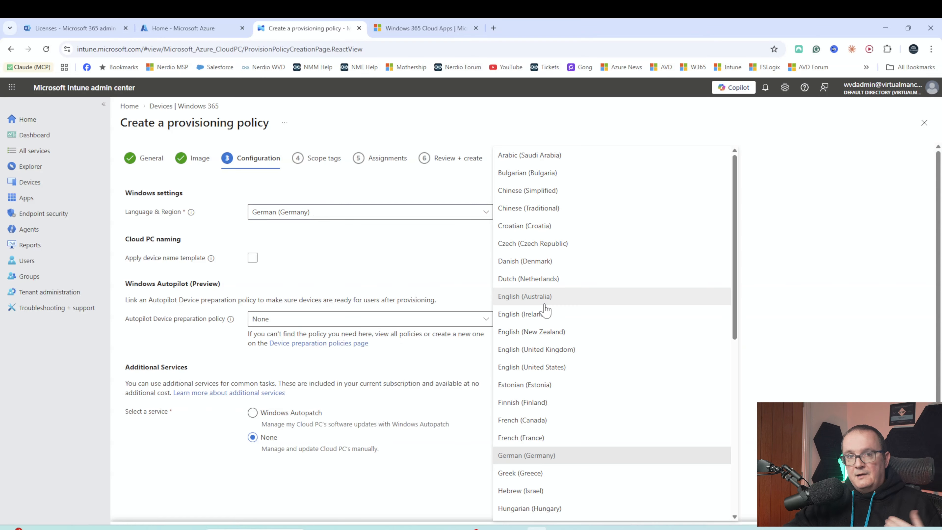
{"action": "left_click", "coordinate": [553, 351]}
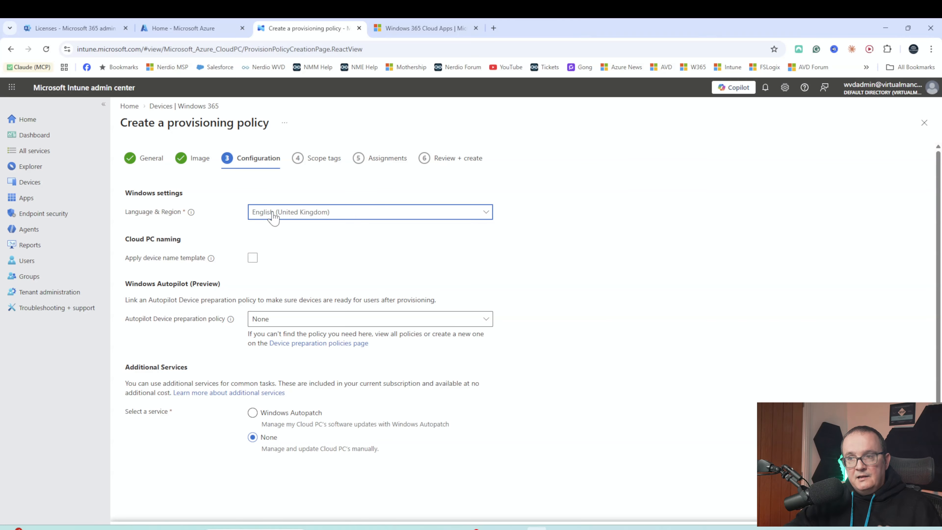
{"action": "left_click", "coordinate": [254, 259]}
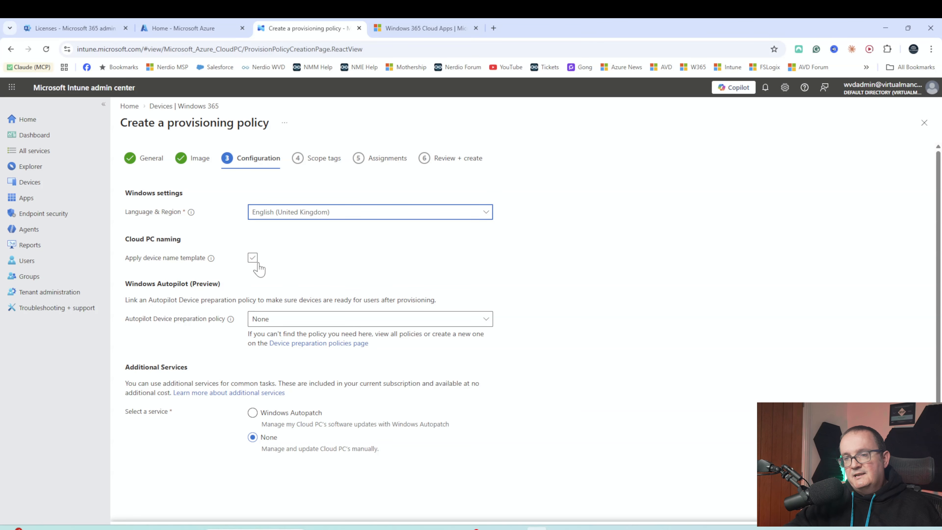
{"action": "left_click", "coordinate": [252, 257]}
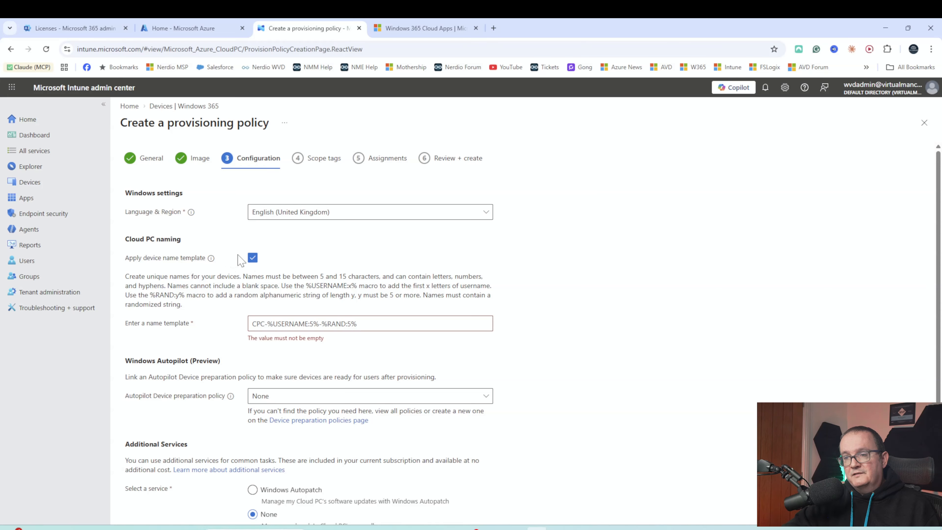
{"action": "left_click", "coordinate": [253, 258]}
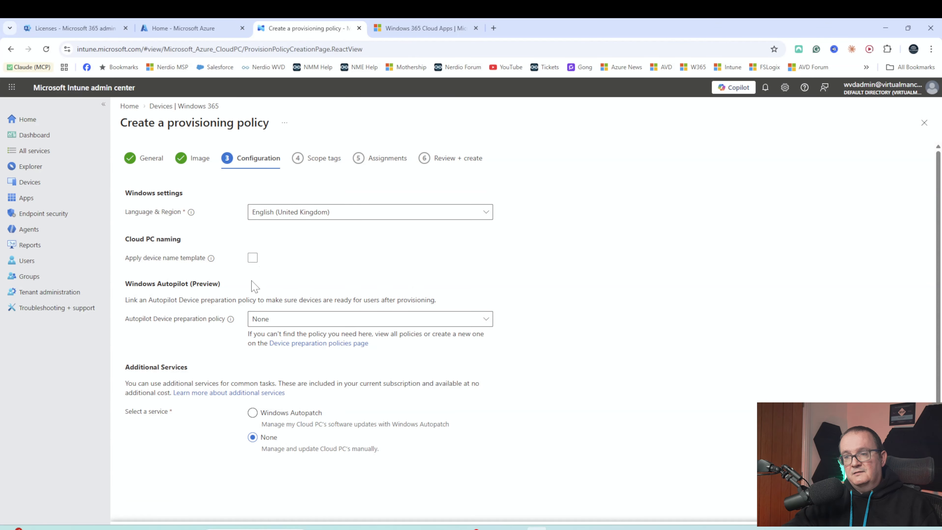
- Choose Sales team autopilot as the device preparation policy, with a 60-minute timeout
{"action": "scroll", "coordinate": [209, 306], "scroll_direction": "down", "scroll_amount": 1}
{"action": "left_click_drag", "start_coordinate": [146, 256], "coordinate": [210, 265]}
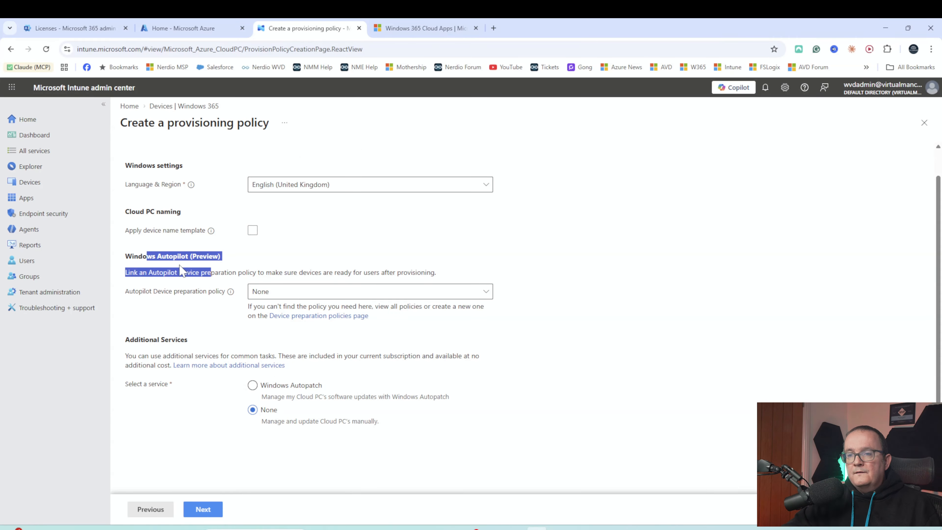
{"action": "left_click", "coordinate": [123, 264]}
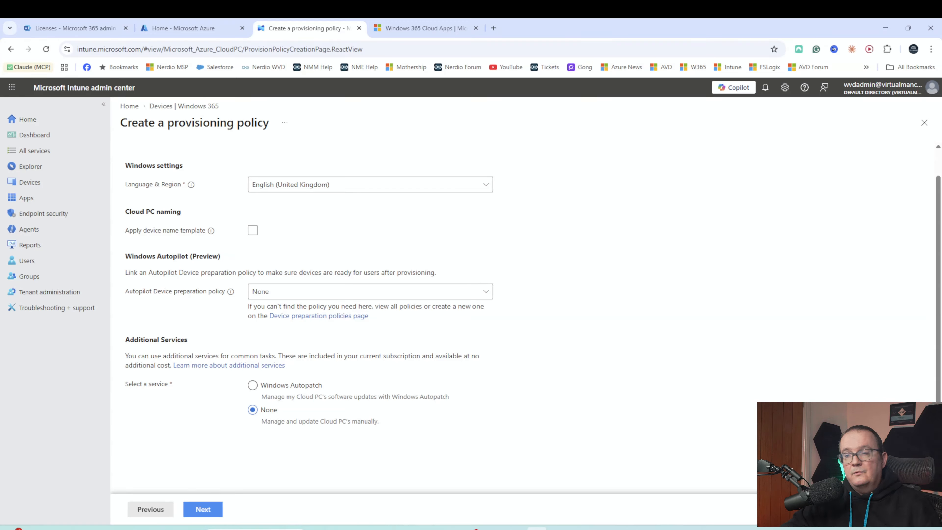
{"action": "left_click", "coordinate": [302, 292]}
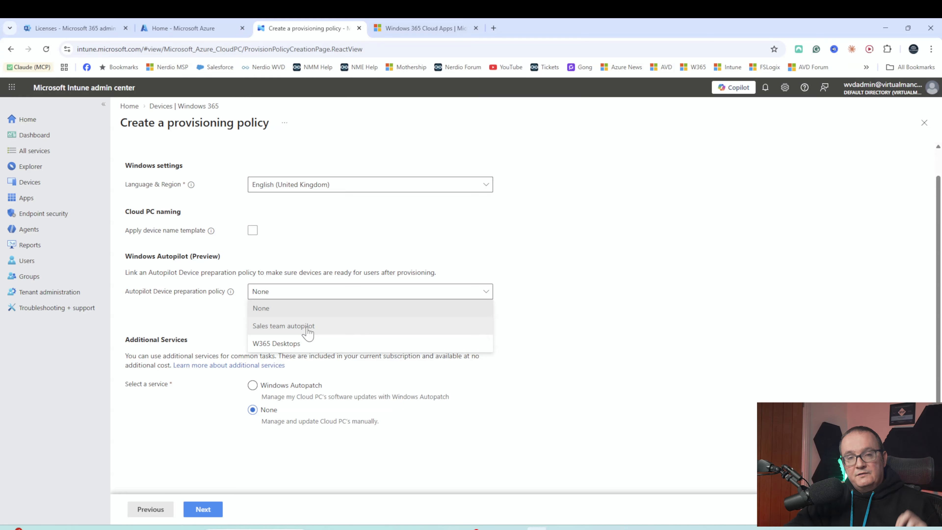
{"action": "left_click", "coordinate": [321, 326]}
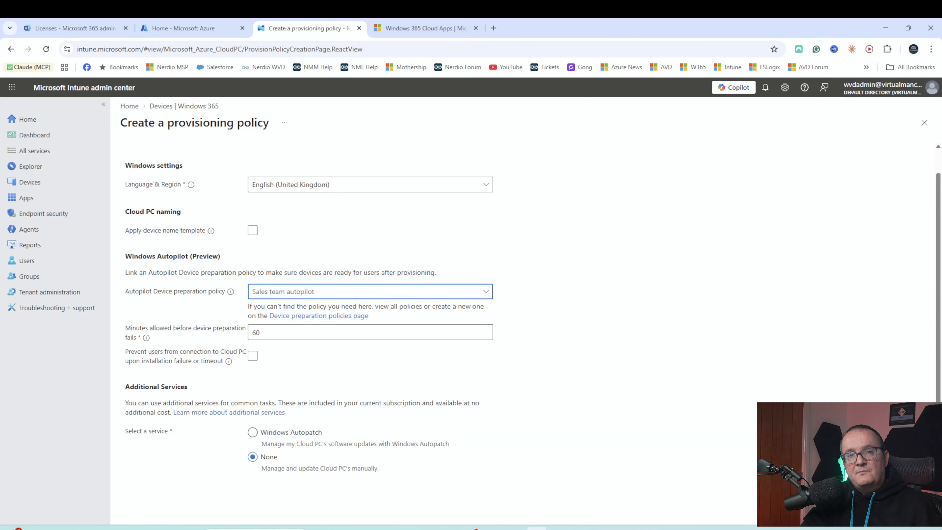
- Reset the Autopilot policy to None, keep manual update management, and proceed to Scope tags
{"action": "left_click", "coordinate": [332, 295]}
{"action": "left_click", "coordinate": [283, 309]}
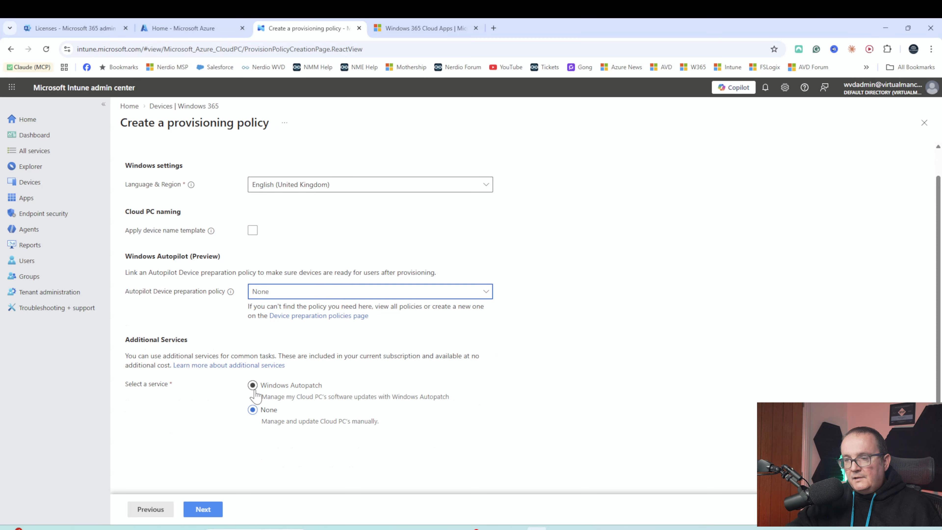
{"action": "left_click", "coordinate": [254, 385]}
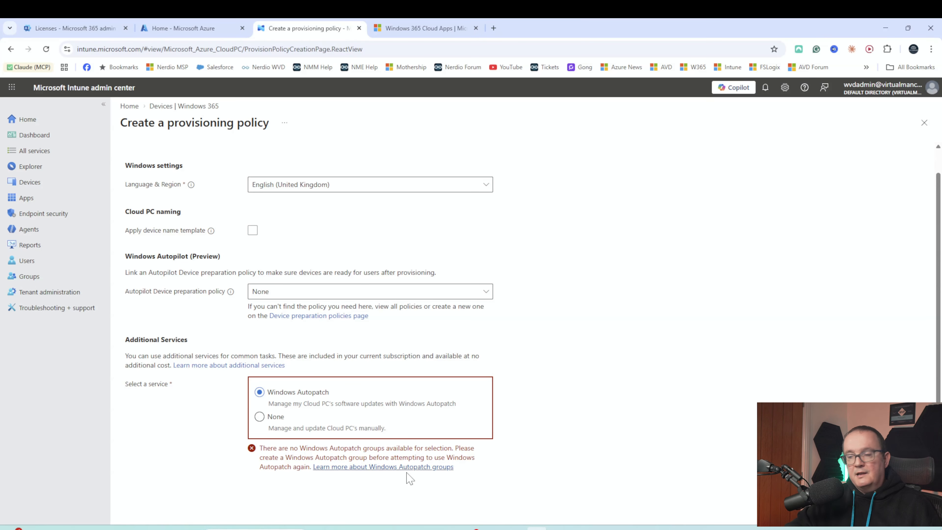
{"action": "left_click", "coordinate": [259, 416]}
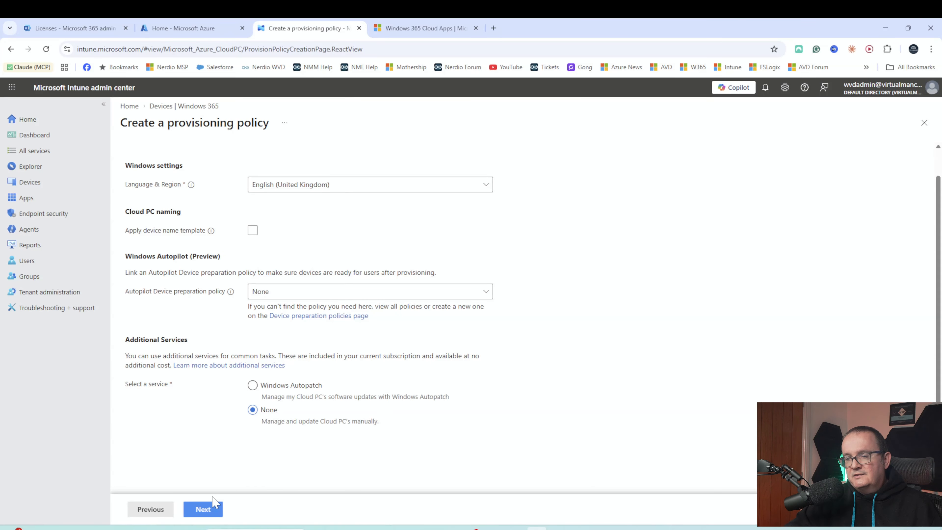
{"action": "left_click", "coordinate": [210, 511]}
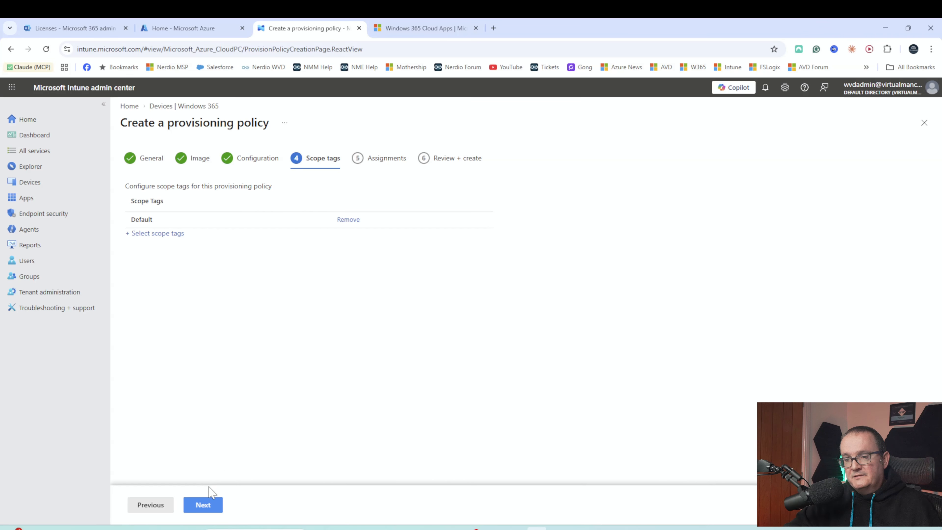
- Keep the Default scope tag, assign the Windows 365 4vCPU group, and continue to the review
{"action": "left_click", "coordinate": [204, 505]}
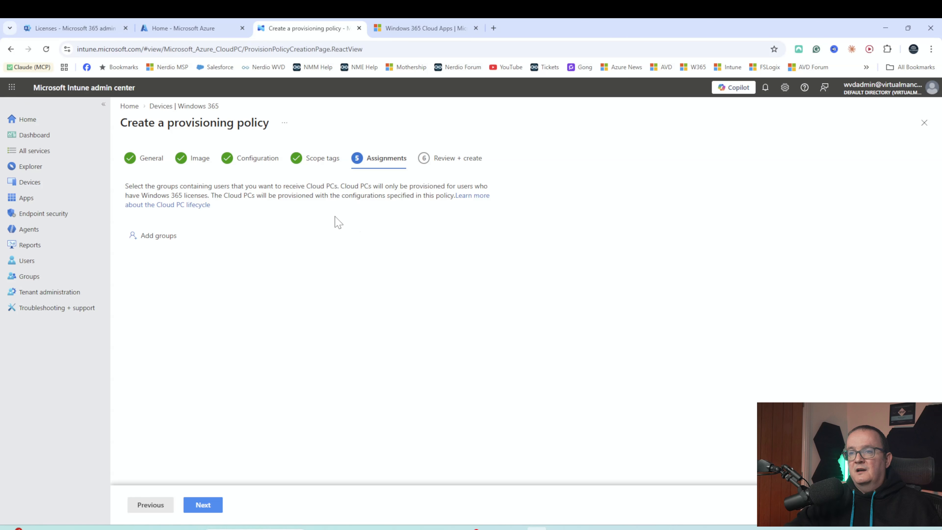
{"action": "left_click_drag", "start_coordinate": [175, 186], "coordinate": [232, 186]}
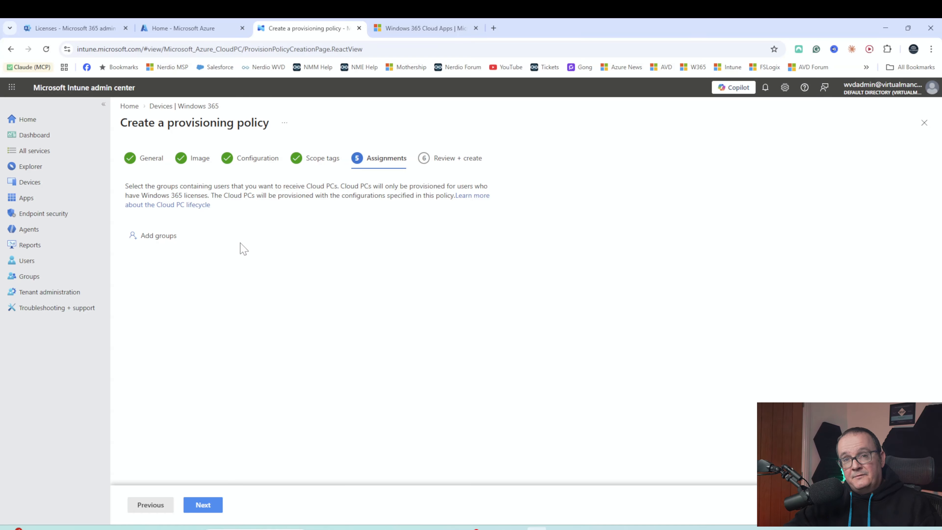
{"action": "left_click", "coordinate": [164, 237]}
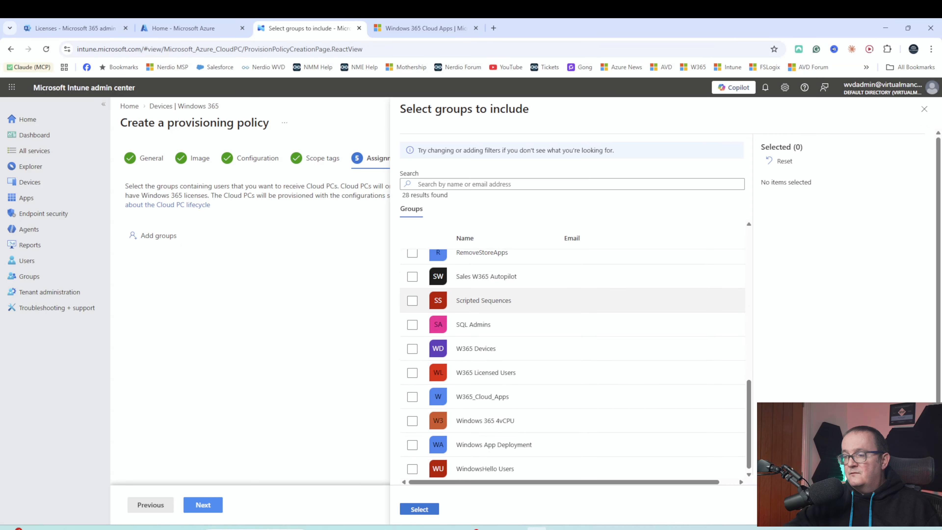
{"action": "left_click", "coordinate": [412, 419]}
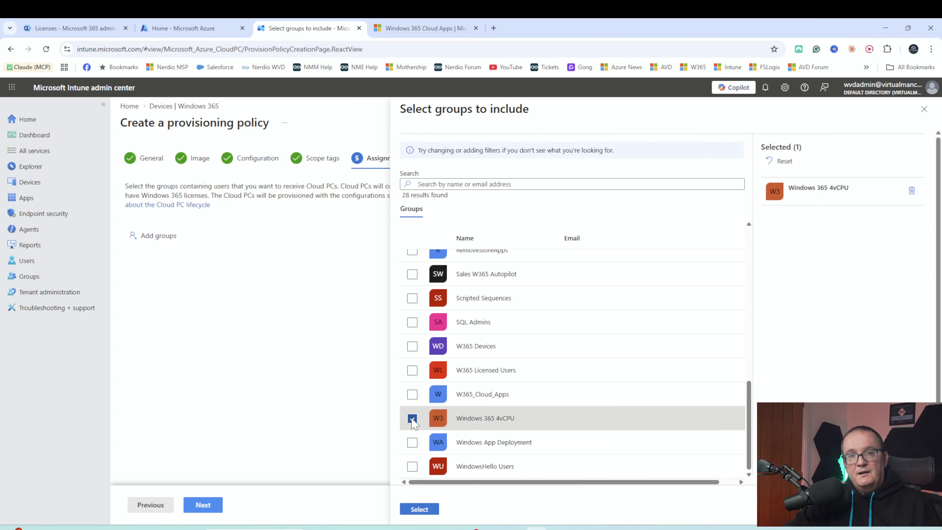
{"action": "left_click", "coordinate": [412, 513]}
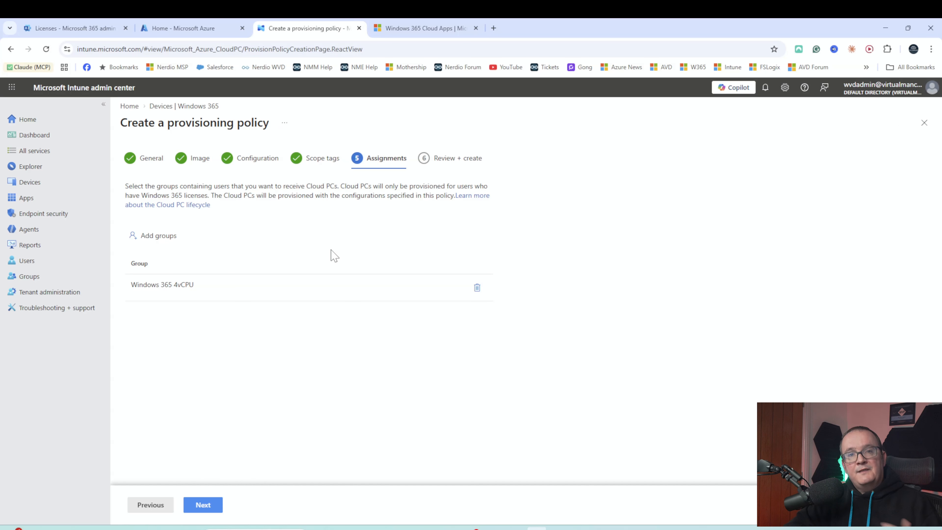
{"action": "left_click", "coordinate": [202, 506]}
- Check the Sales Desktops summary (name, experience, licence, sign-on) and create the policy
{"action": "left_click_drag", "start_coordinate": [324, 216], "coordinate": [281, 216]}
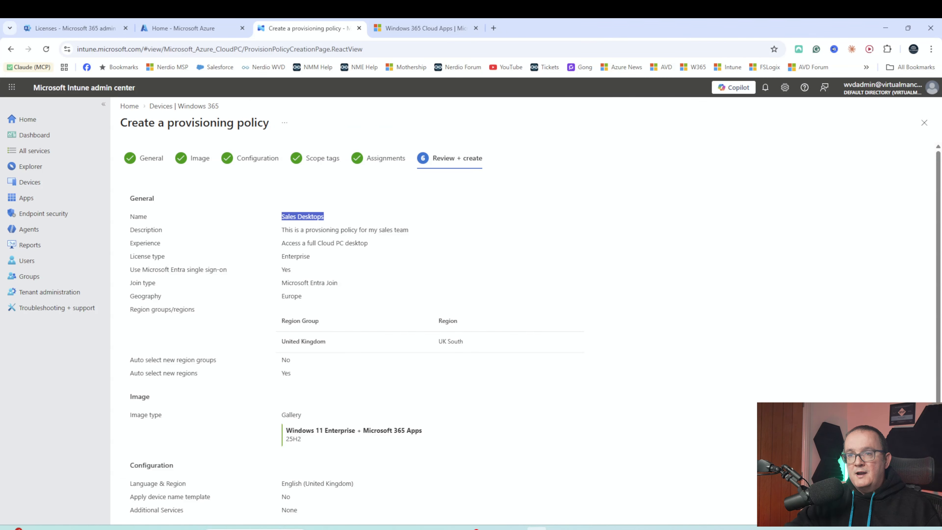
{"action": "left_click", "coordinate": [268, 226]}
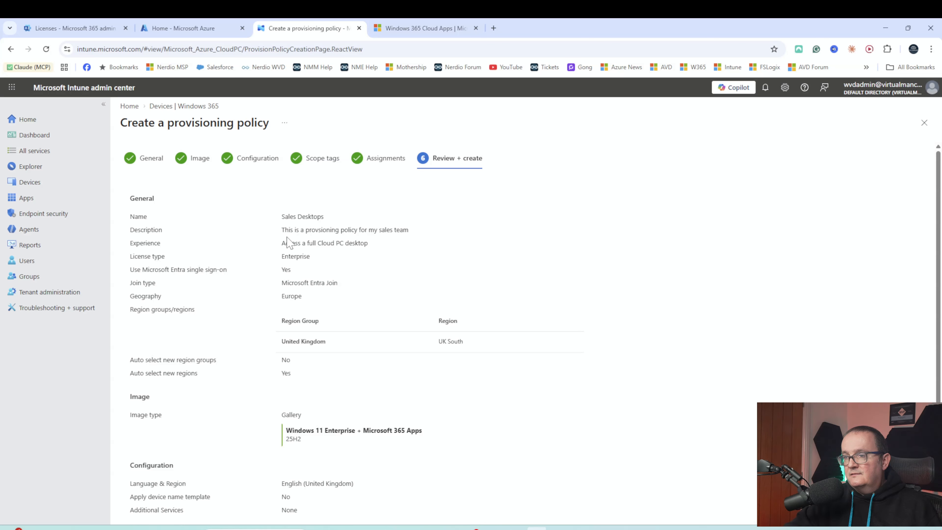
{"action": "left_click_drag", "start_coordinate": [295, 243], "coordinate": [352, 243]}
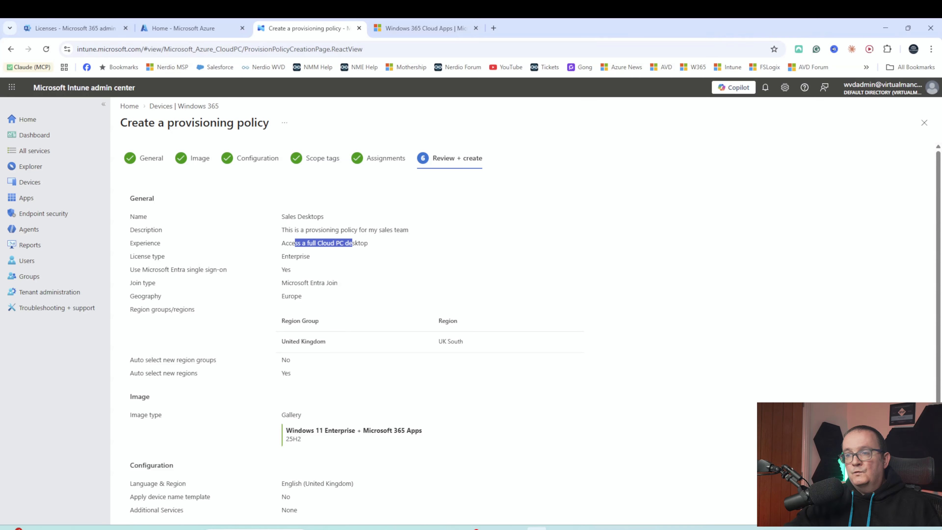
{"action": "left_click", "coordinate": [351, 244]}
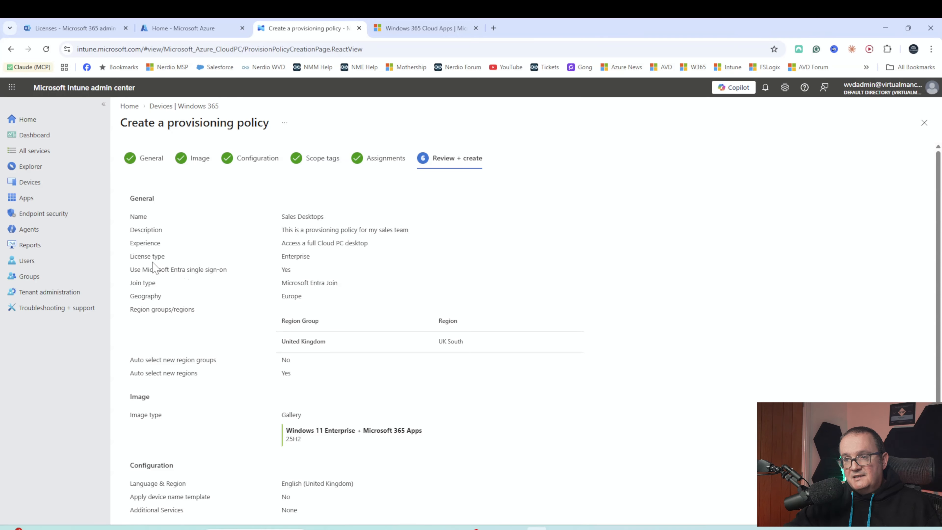
{"action": "left_click_drag", "start_coordinate": [151, 261], "coordinate": [291, 275]}
{"action": "left_click", "coordinate": [291, 275]}
{"action": "scroll", "coordinate": [275, 285], "scroll_direction": "down", "scroll_amount": 1}
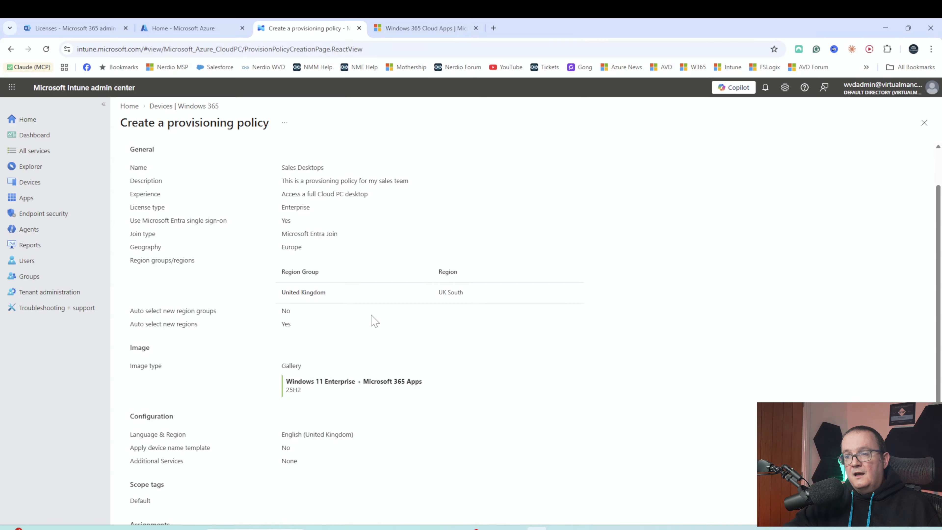
{"action": "scroll", "coordinate": [371, 319], "scroll_direction": "down", "scroll_amount": 1}
{"action": "scroll", "coordinate": [278, 291], "scroll_direction": "down", "scroll_amount": 1}
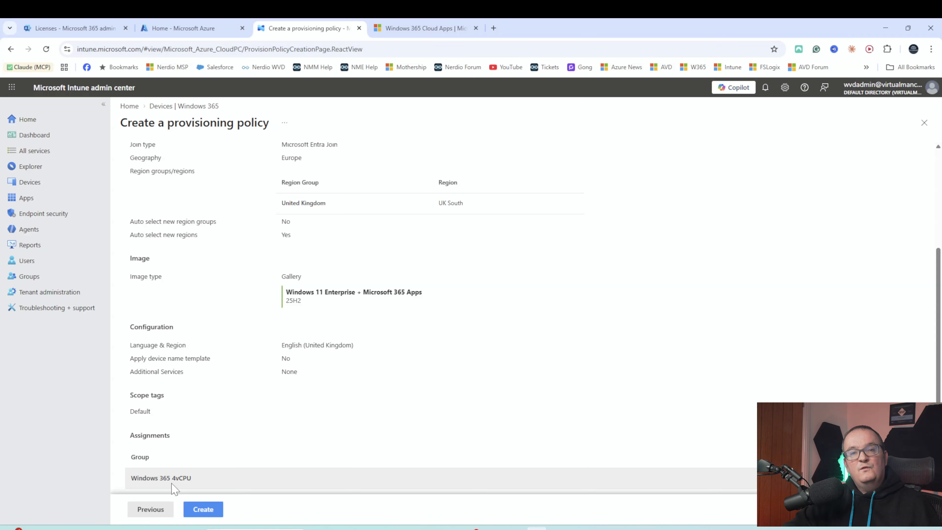
{"action": "left_click", "coordinate": [203, 509]}
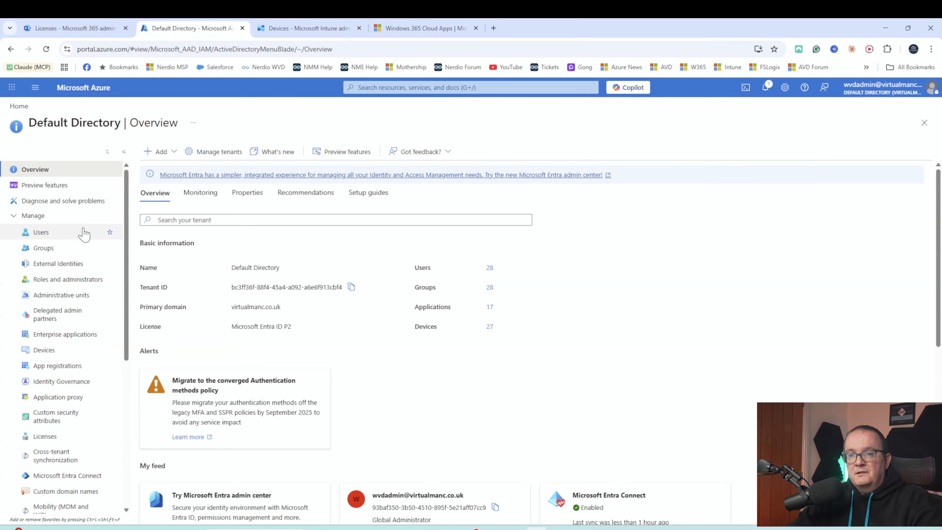
- Open the Members page of the Windows 365 4vCPU group from All groups
{"action": "left_click", "coordinate": [37, 248]}
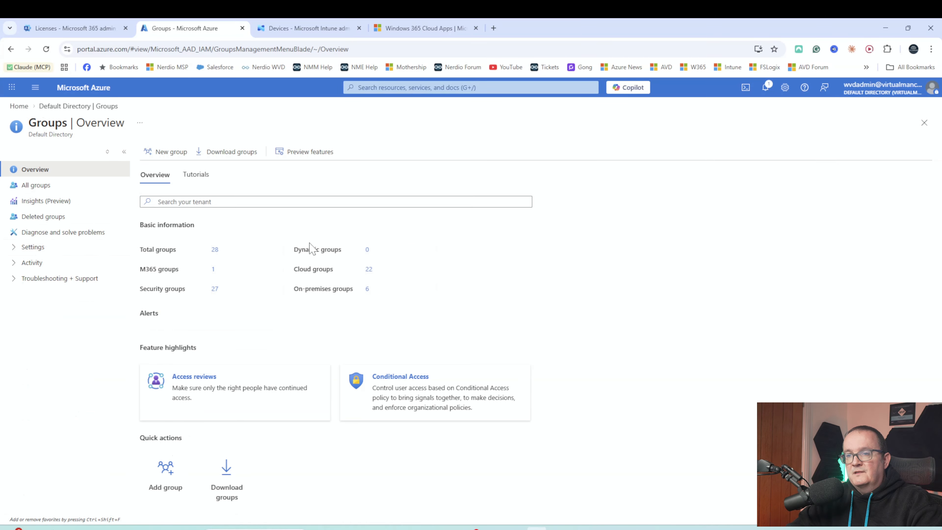
{"action": "left_click", "coordinate": [213, 249]}
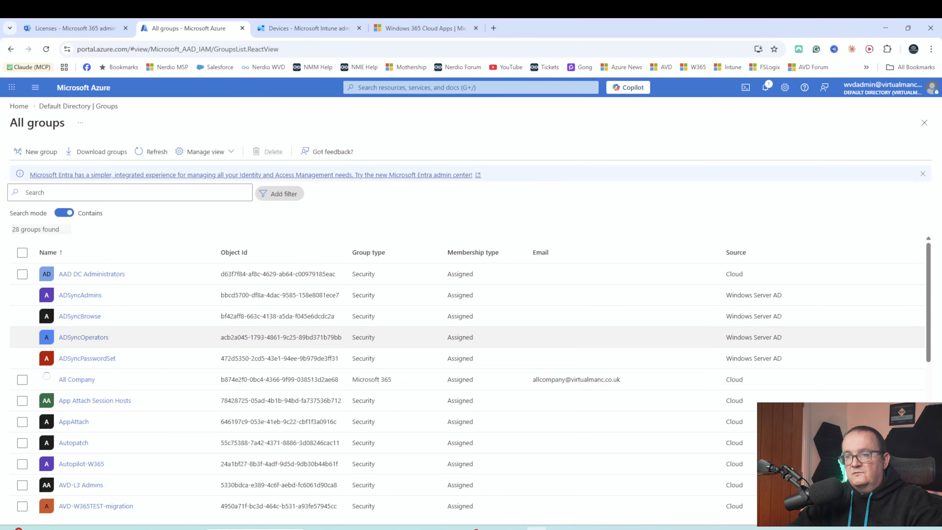
{"action": "scroll", "coordinate": [132, 345], "scroll_direction": "down", "scroll_amount": 9}
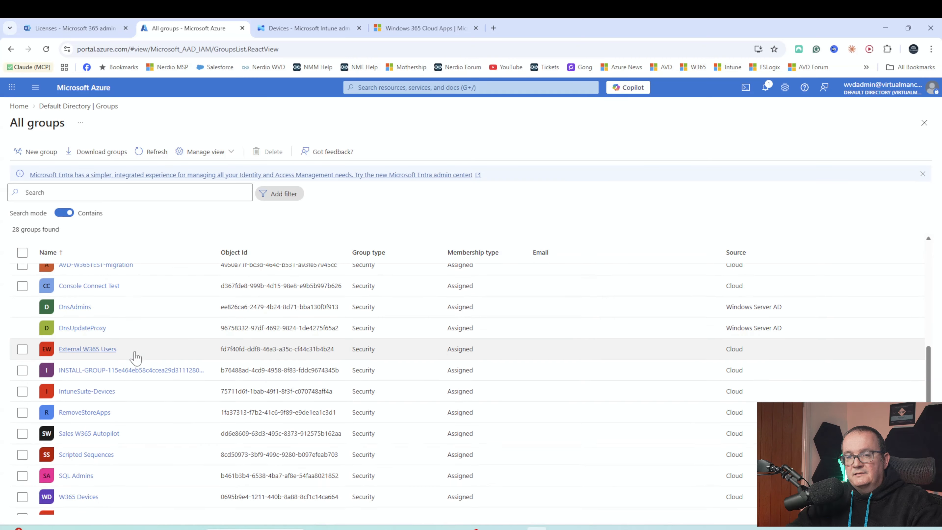
{"action": "scroll", "coordinate": [133, 359], "scroll_direction": "down", "scroll_amount": 2}
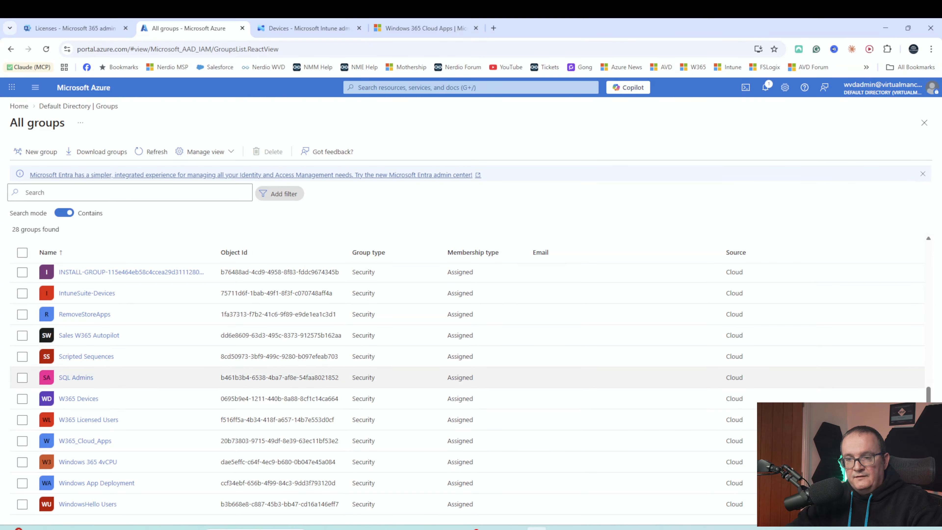
{"action": "left_click", "coordinate": [79, 463]}
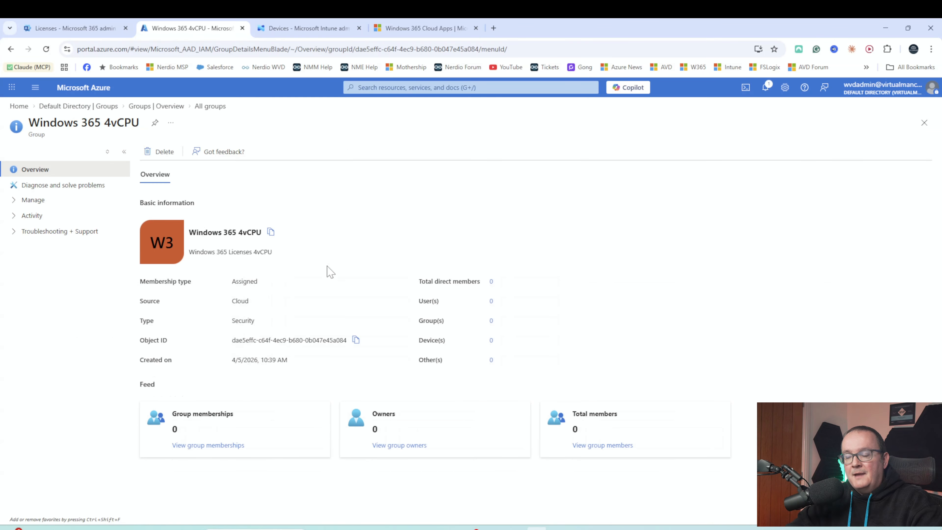
{"action": "left_click", "coordinate": [32, 200]}
{"action": "left_click", "coordinate": [41, 232]}
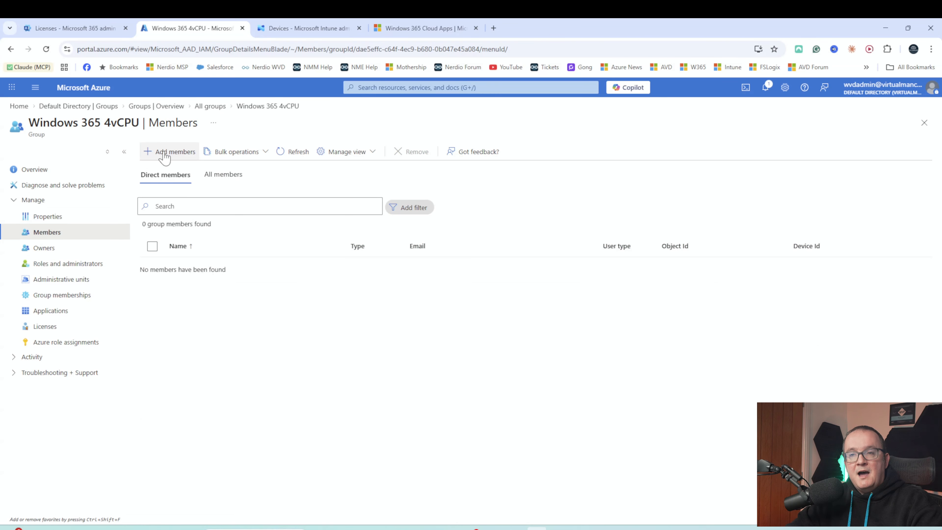
- Add the test user account found by searching 'TESTUS', then refresh the members list
{"action": "left_click", "coordinate": [164, 156]}
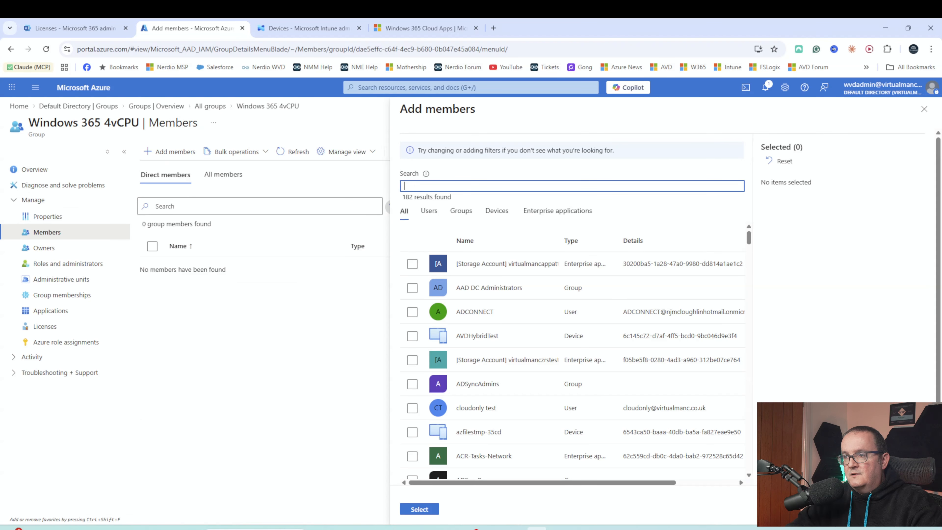
{"action": "type", "text": "TEST"}
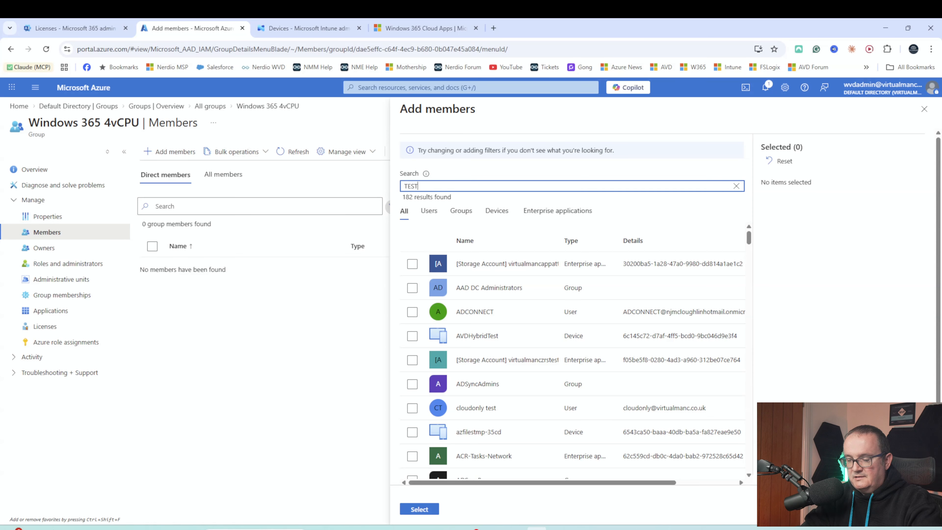
{"action": "type", "text": "USER1"}
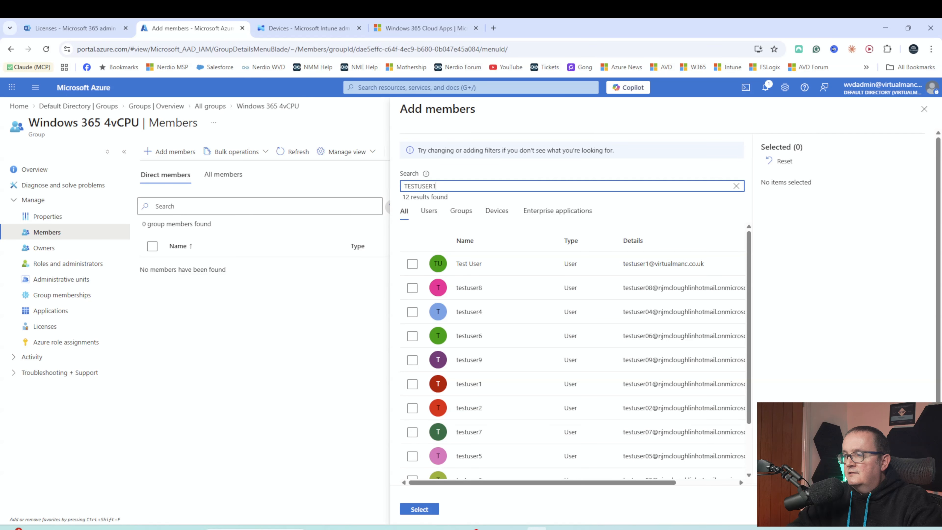
{"action": "left_click", "coordinate": [412, 312]}
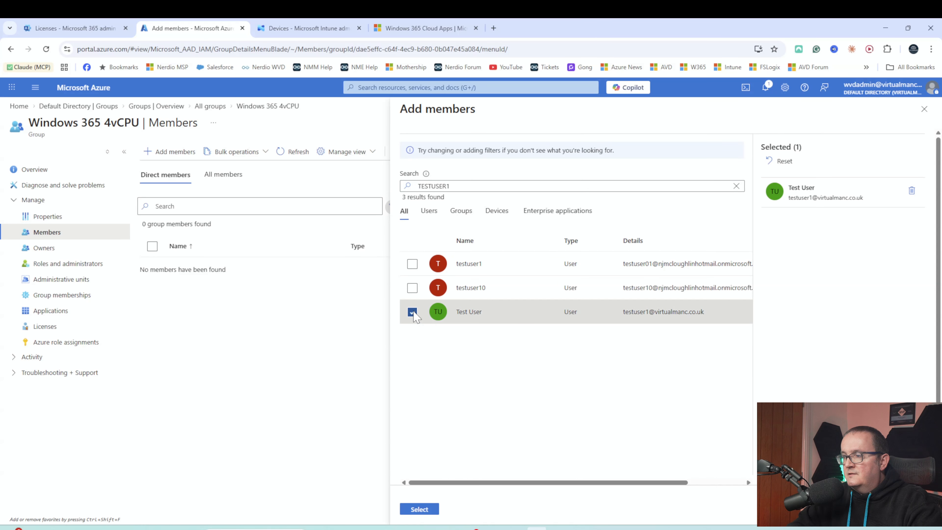
{"action": "left_click", "coordinate": [407, 510]}
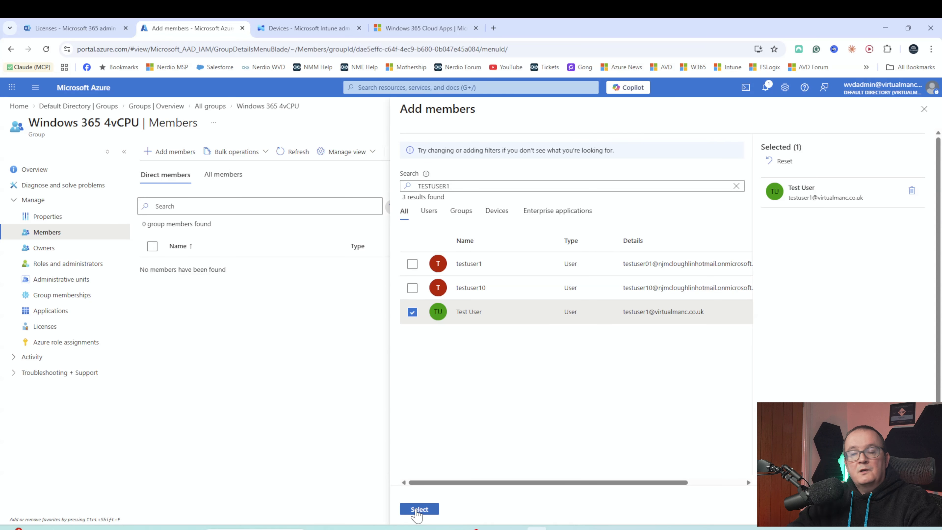
{"action": "left_click", "coordinate": [291, 152]}
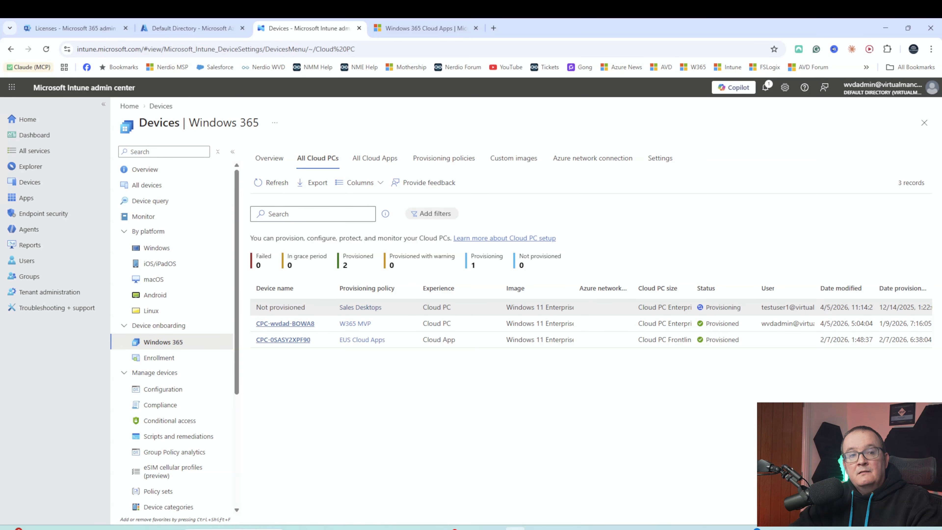
- Highlight the new Sales Desktops Cloud PC's provisioning status in the Cloud PC list
{"action": "left_click_drag", "start_coordinate": [705, 307], "coordinate": [737, 307]}
{"action": "left_click", "coordinate": [737, 308]}
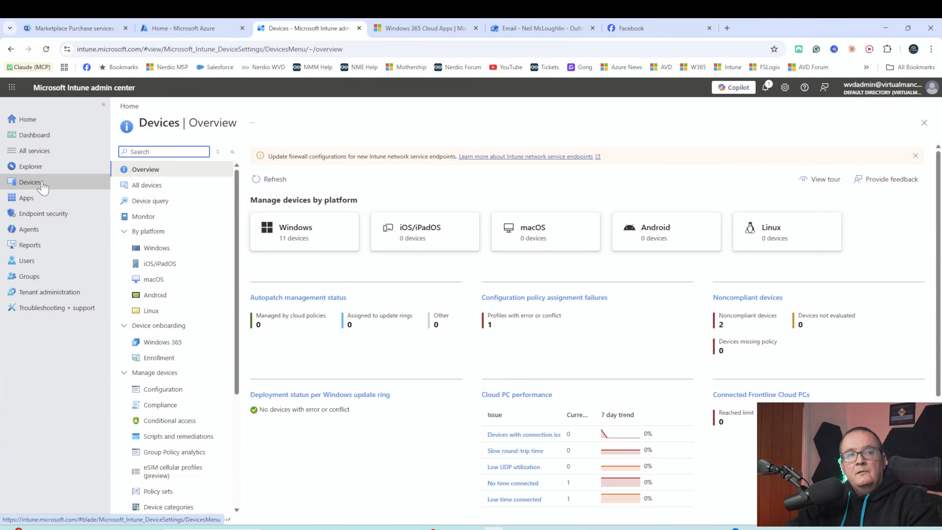
{"action": "mouse_move", "coordinate": [414, 26]}
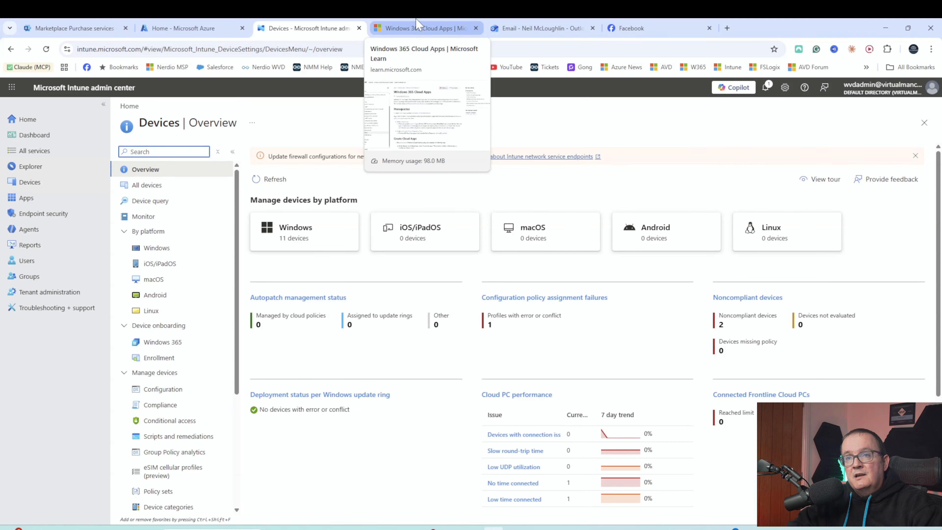
{"action": "mouse_move", "coordinate": [226, 29]}
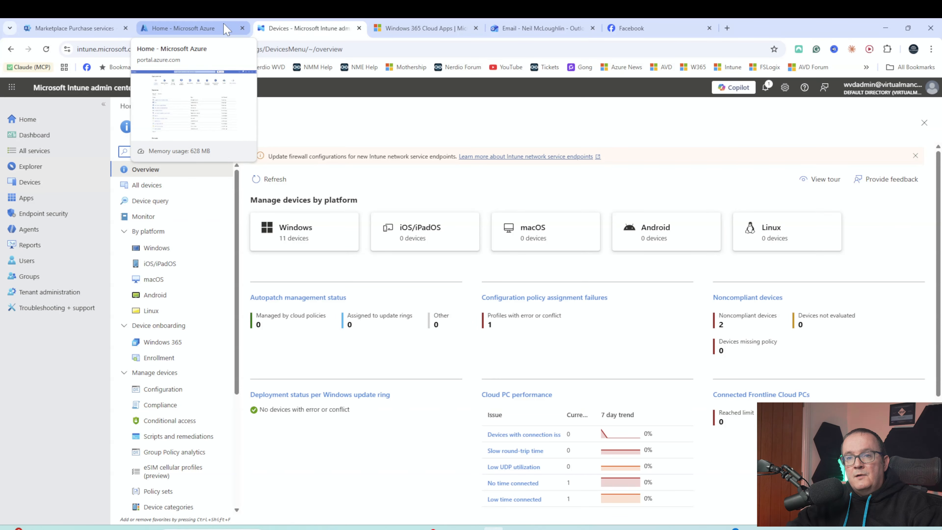
- Start a new group from All groups, leaving membership as Assigned for now
{"action": "left_click", "coordinate": [44, 278]}
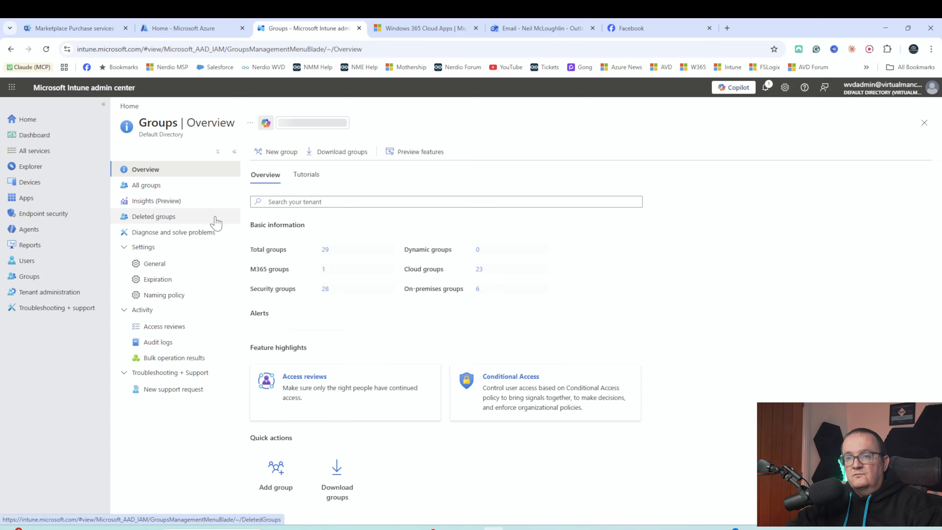
{"action": "left_click", "coordinate": [172, 187]}
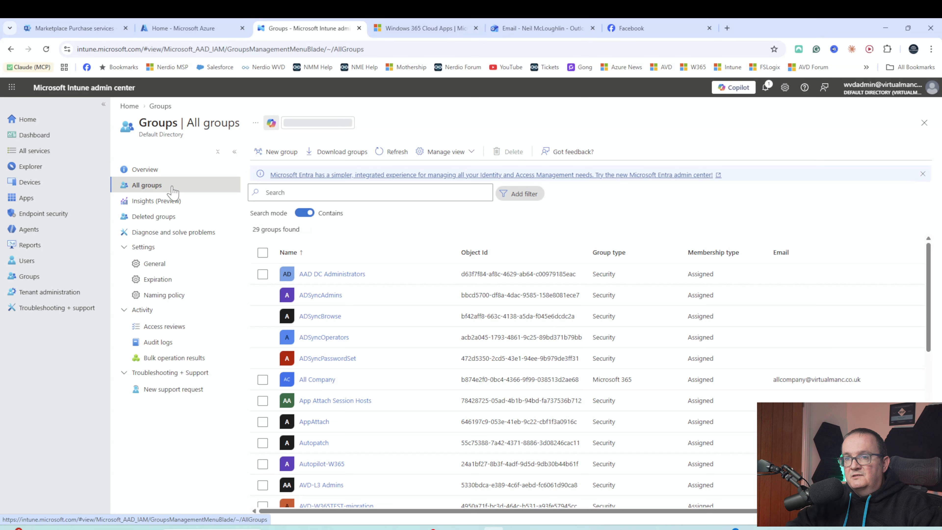
{"action": "left_click", "coordinate": [170, 171]}
{"action": "left_click", "coordinate": [275, 153]}
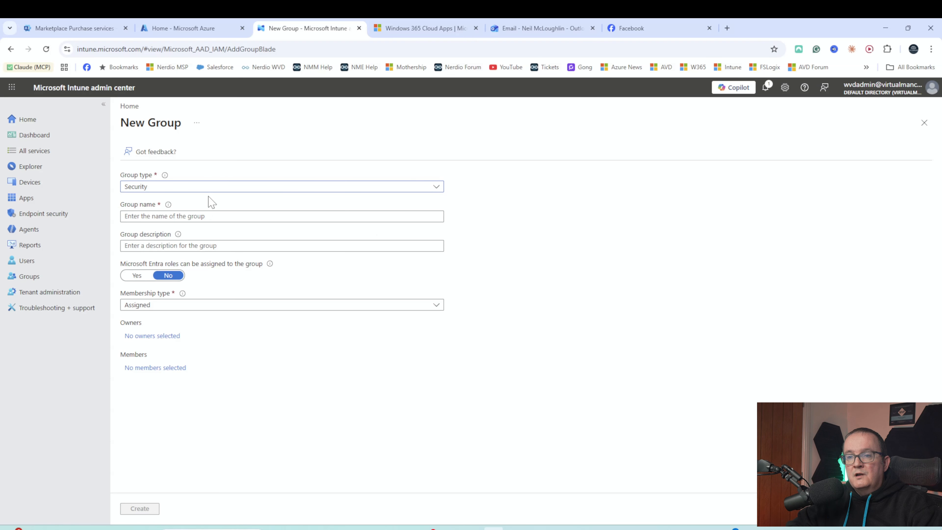
{"action": "left_click", "coordinate": [150, 305]}
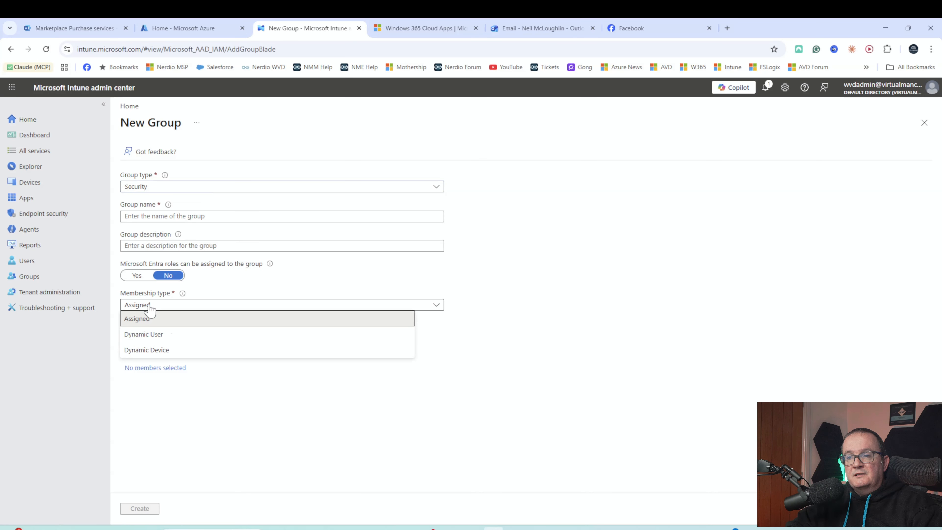
{"action": "left_click", "coordinate": [150, 318]}
- Name the group 'All Windows 365 Cloud PcS', describe it for Windows 365 devices, and choose Dynamic Device membership
{"action": "left_click", "coordinate": [145, 216]}
{"action": "type", "text": "All W"}
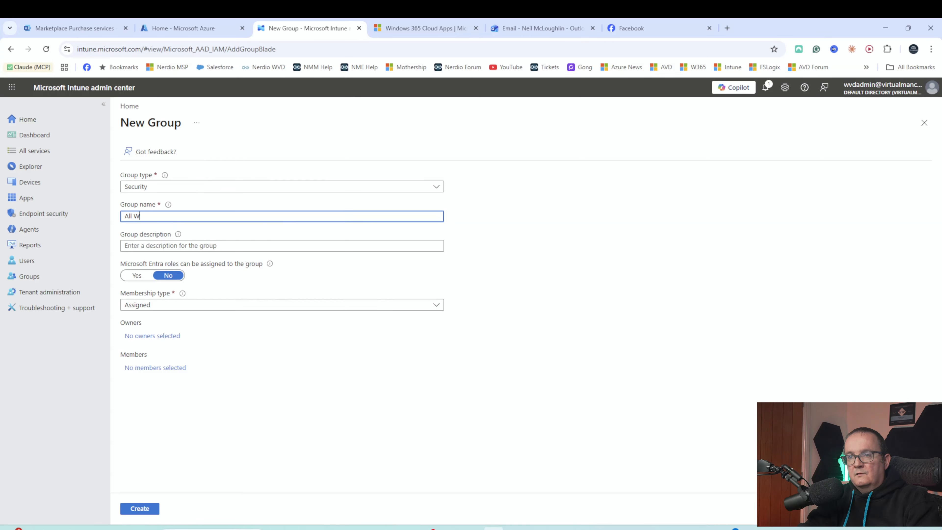
{"action": "type", "text": "indows 3654 "}
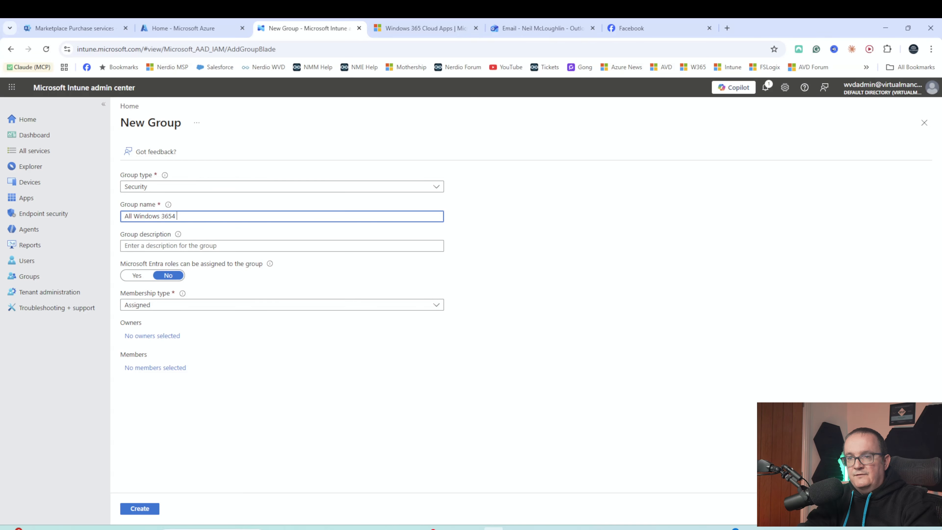
{"action": "key", "text": "BackSpace"}
{"action": "key", "text": "BackSpace"}
{"action": "type", "text": " Cloud "}
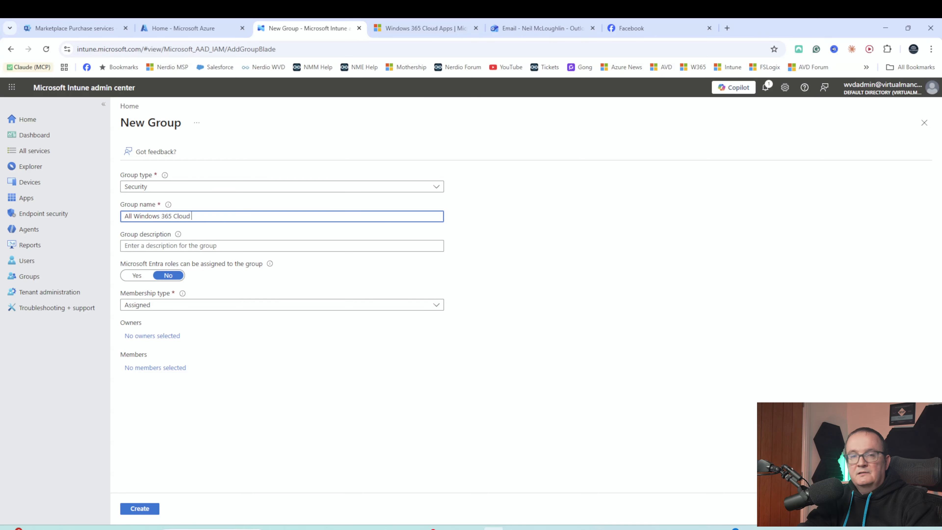
{"action": "type", "text": "PcS"}
{"action": "key", "text": "Tab"}
{"action": "type", "text": "This "}
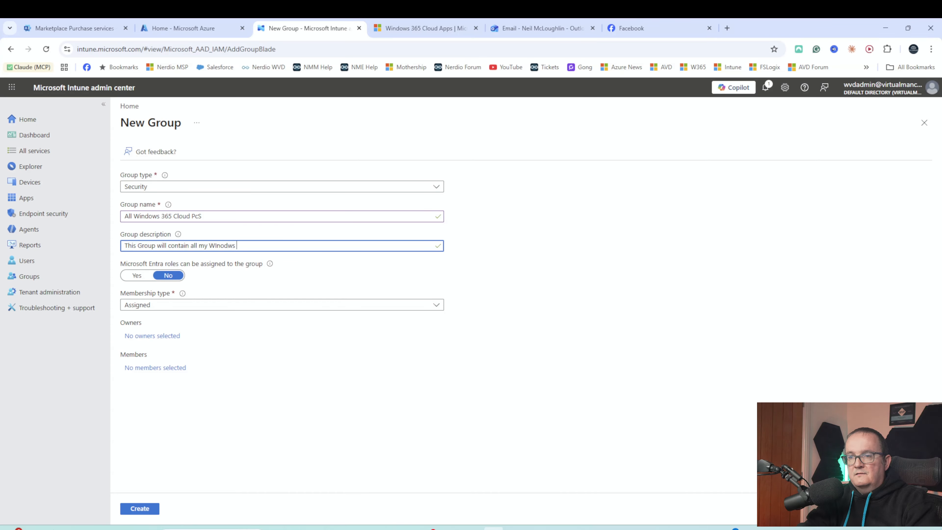
{"action": "type", "text": "Group will contain all my WIndows 35"}
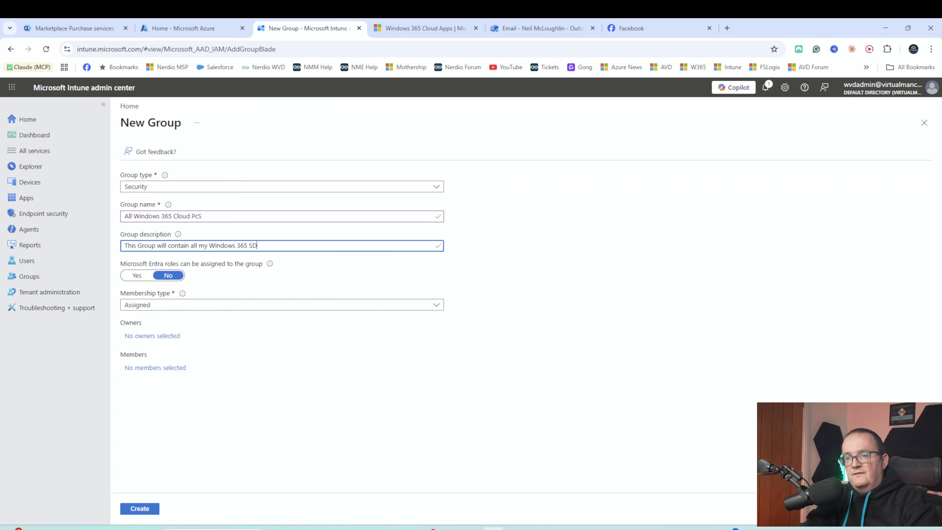
{"action": "type", "text": "5 S"}
{"action": "key", "text": "BackSpace"}
{"action": "type", "text": "Devices"}
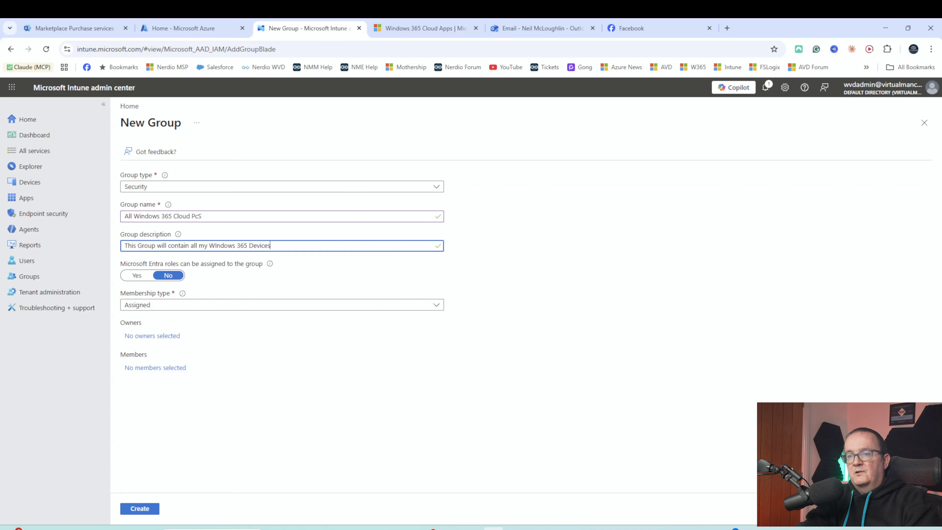
{"action": "left_click", "coordinate": [140, 306]}
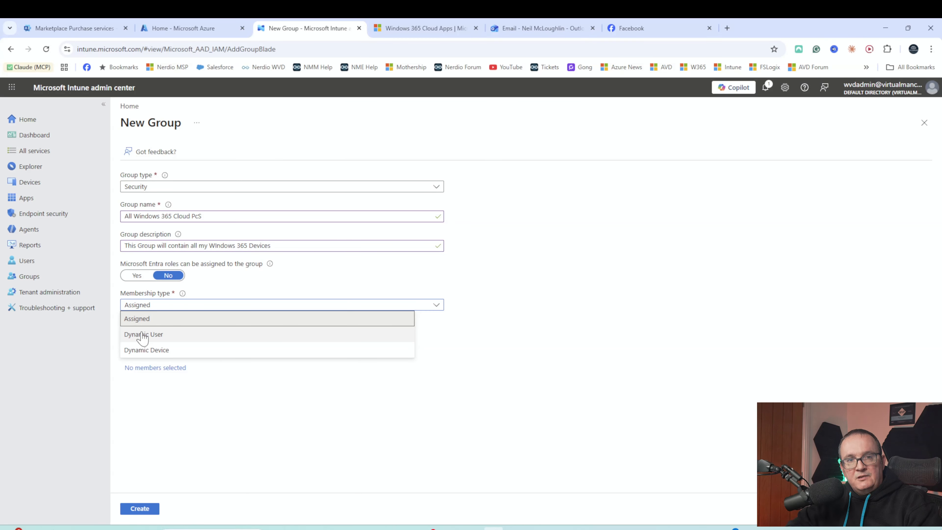
{"action": "left_click", "coordinate": [131, 352]}
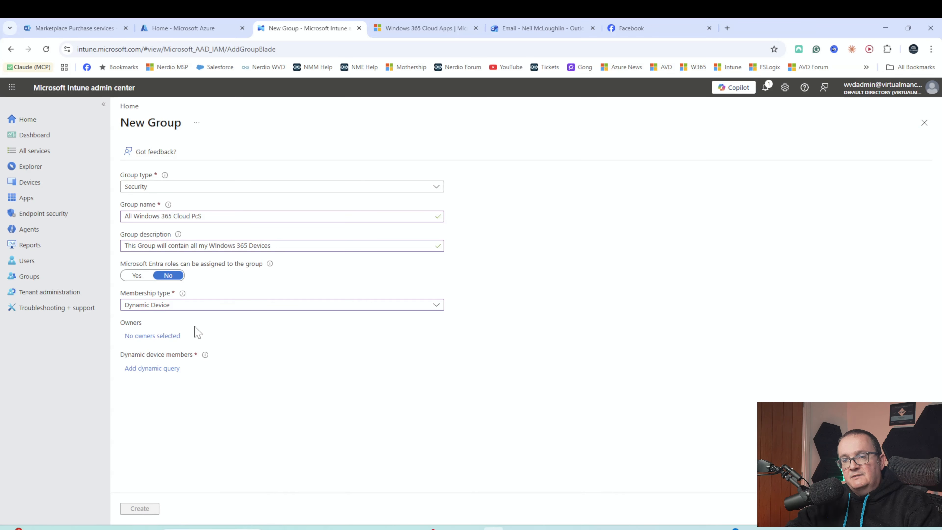
- Build the dynamic rule displayName Starts With 'CPC' and add the expression
{"action": "left_click", "coordinate": [134, 368]}
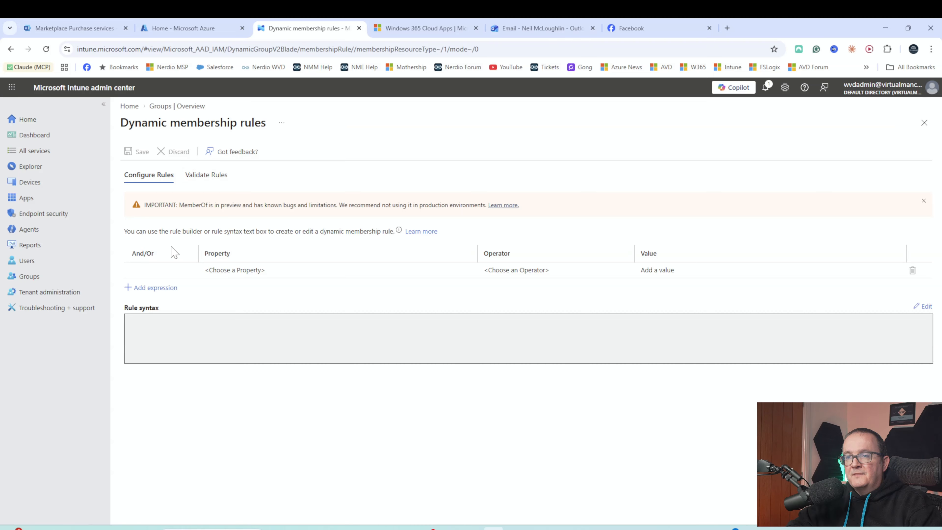
{"action": "left_click", "coordinate": [178, 265]}
{"action": "left_click", "coordinate": [229, 273]}
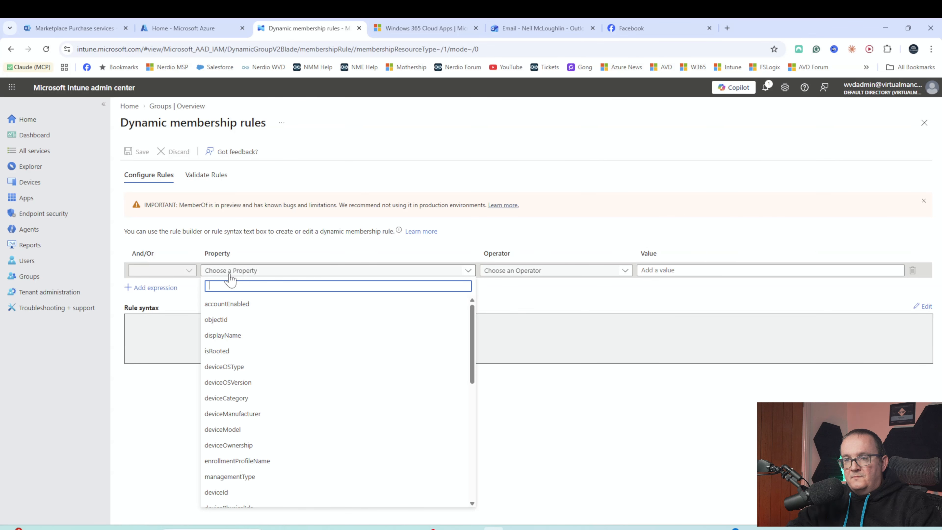
{"action": "left_click", "coordinate": [236, 340]}
{"action": "left_click", "coordinate": [505, 272]}
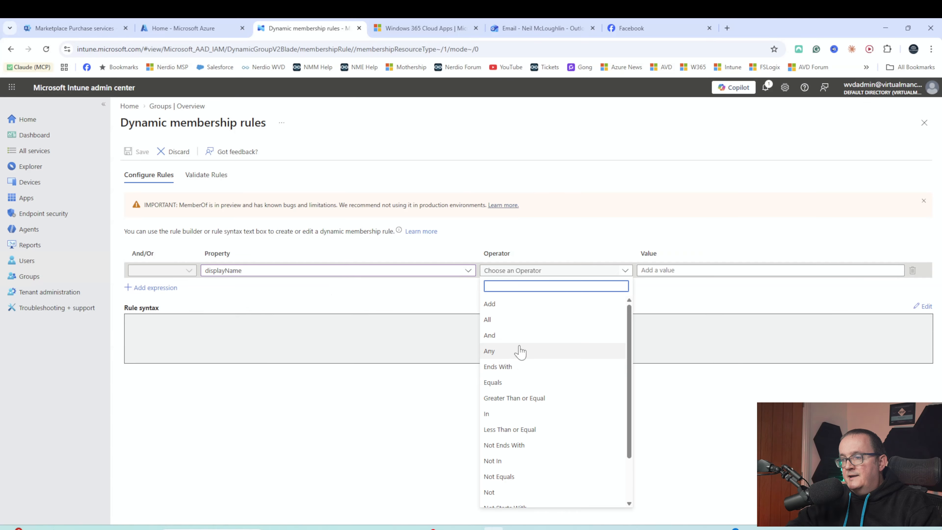
{"action": "scroll", "coordinate": [536, 474], "scroll_direction": "down", "scroll_amount": 3}
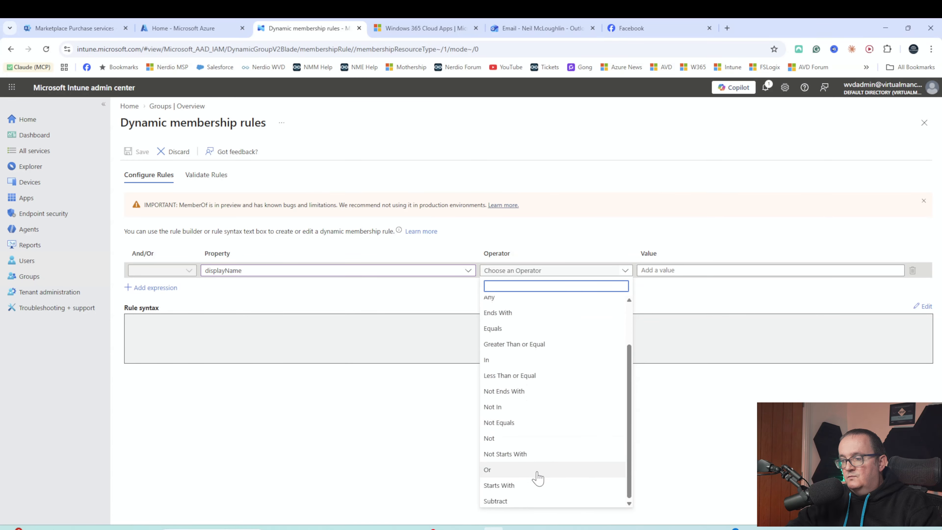
{"action": "scroll", "coordinate": [527, 362], "scroll_direction": "up", "scroll_amount": 1}
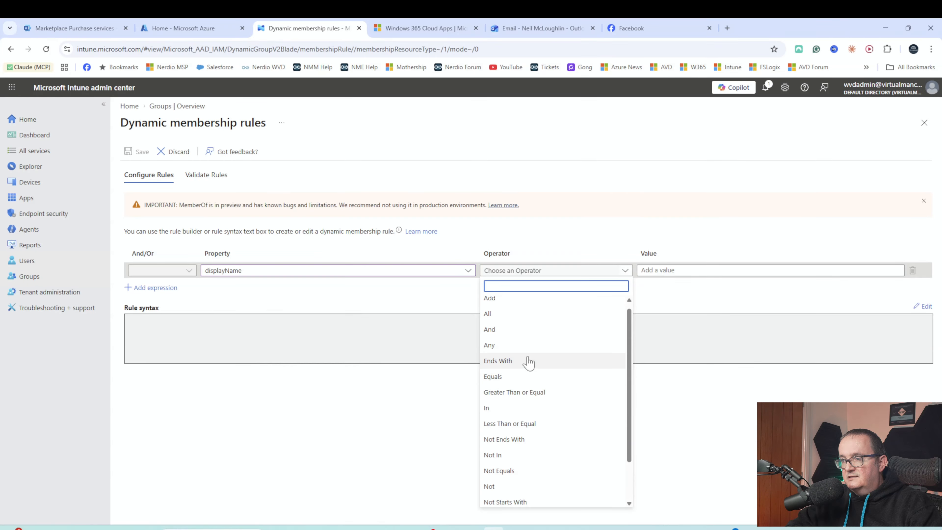
{"action": "scroll", "coordinate": [513, 426], "scroll_direction": "down", "scroll_amount": 3}
{"action": "left_click", "coordinate": [511, 486]}
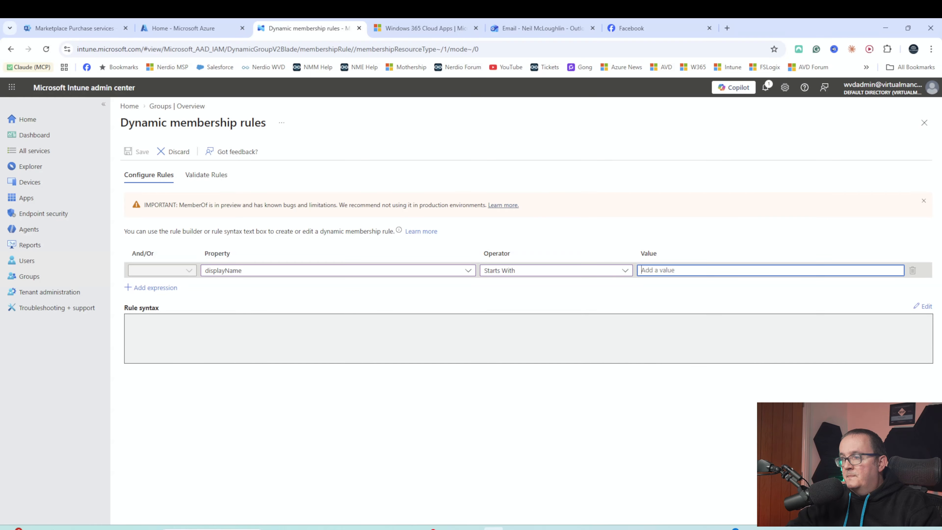
{"action": "type", "text": "CPC"}
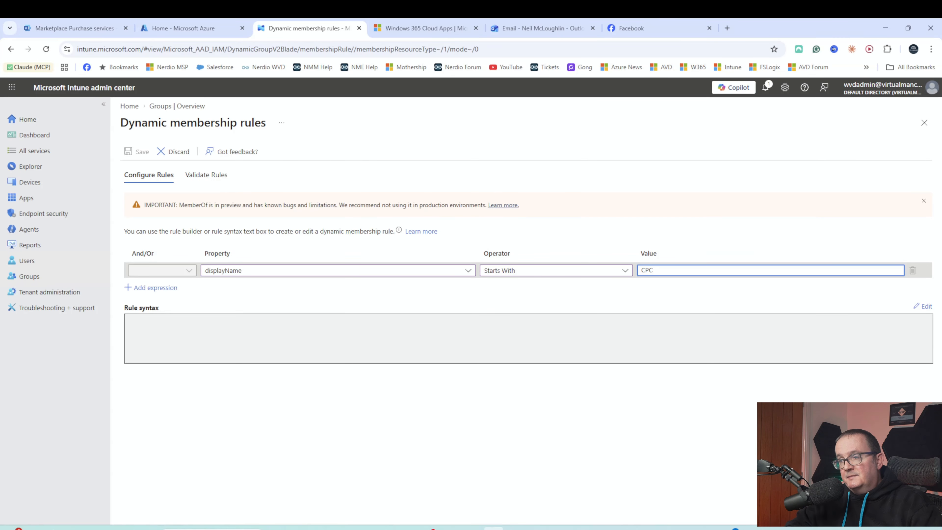
{"action": "left_click", "coordinate": [167, 290]}
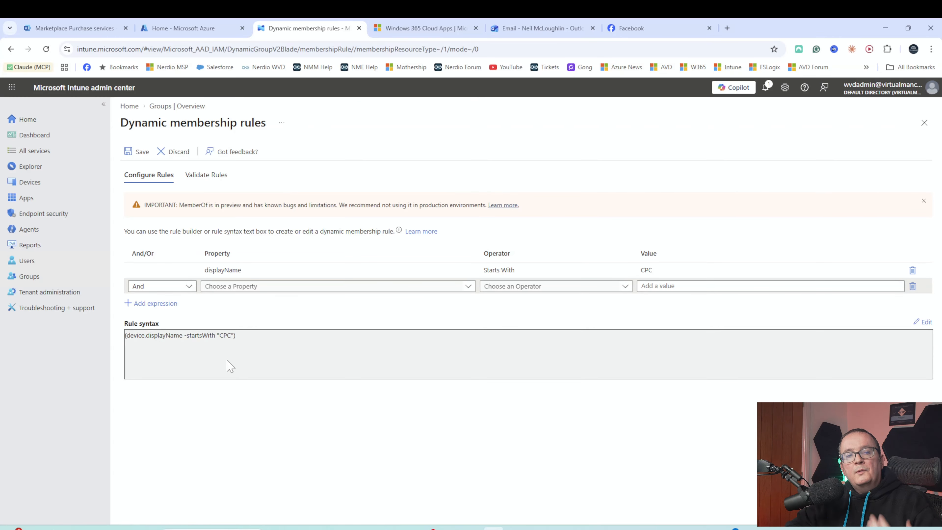
- Validate that CPC-0SASY2XPF90 matches the CPC rule, check the details, and save the rule
{"action": "left_click", "coordinate": [195, 178]}
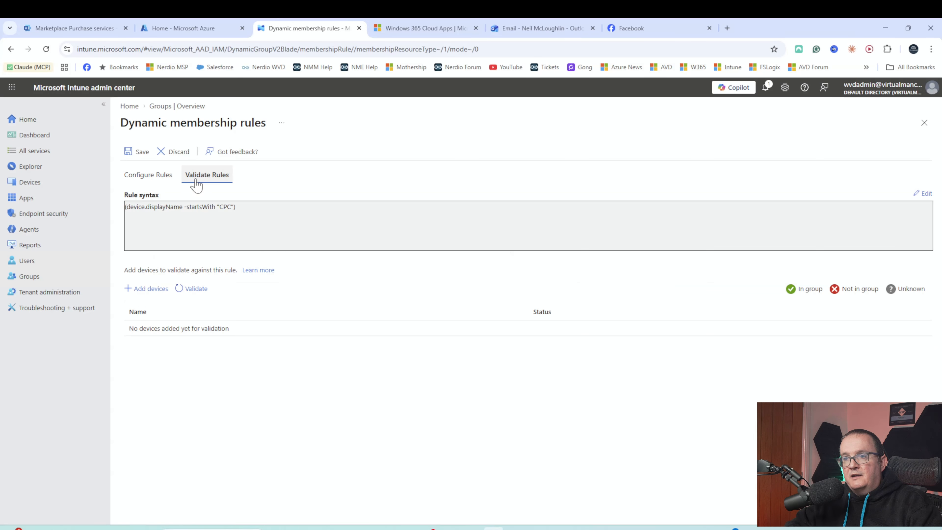
{"action": "left_click", "coordinate": [163, 289]}
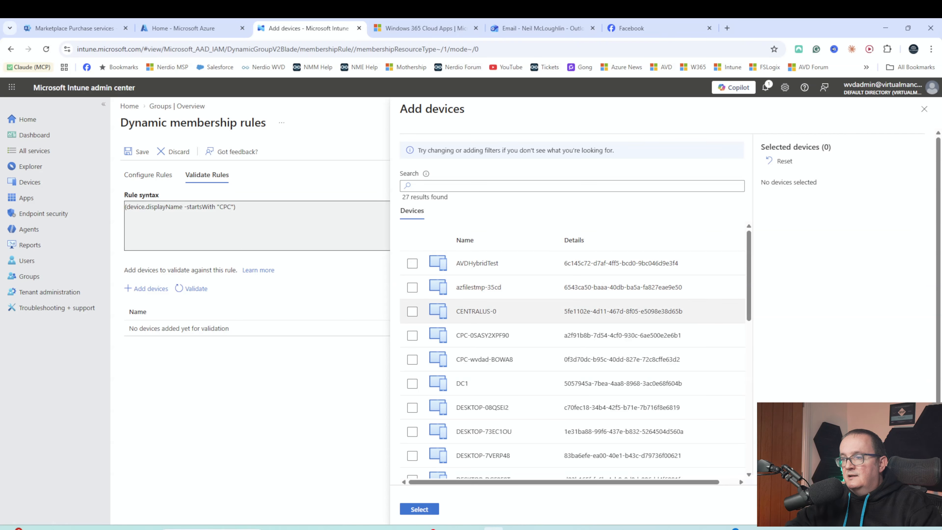
{"action": "left_click", "coordinate": [412, 336]}
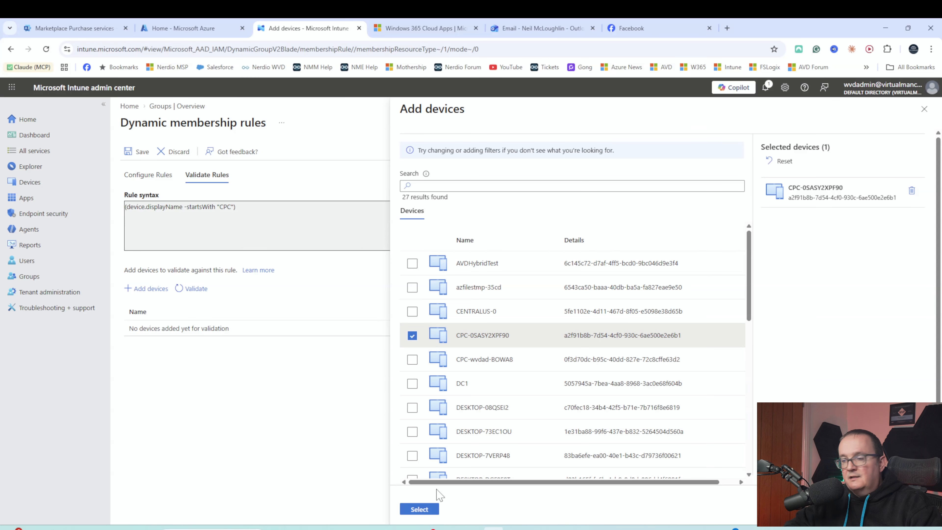
{"action": "left_click", "coordinate": [420, 509]}
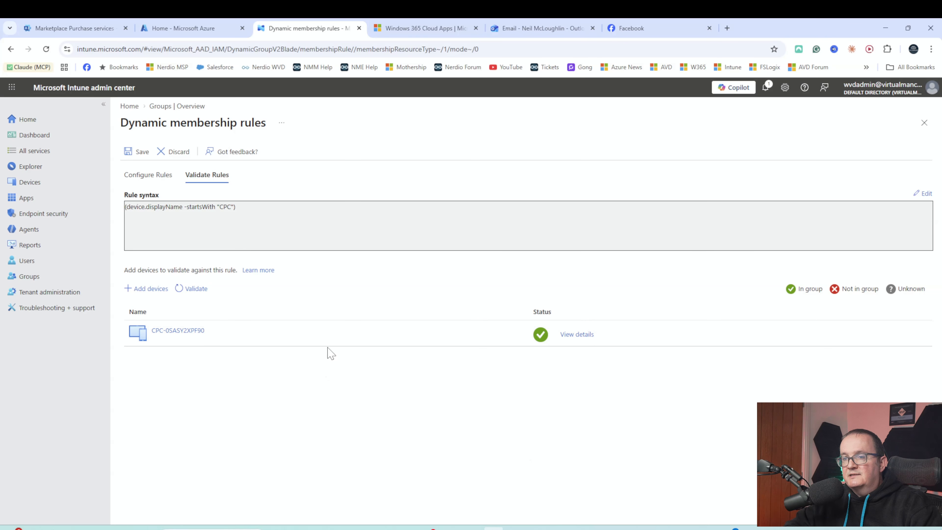
{"action": "left_click", "coordinate": [591, 338]}
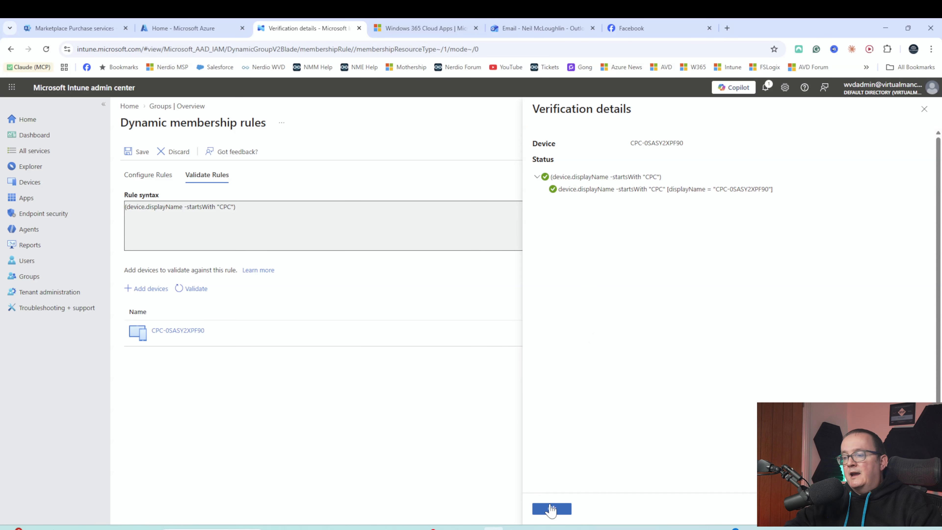
{"action": "left_click", "coordinate": [558, 508]}
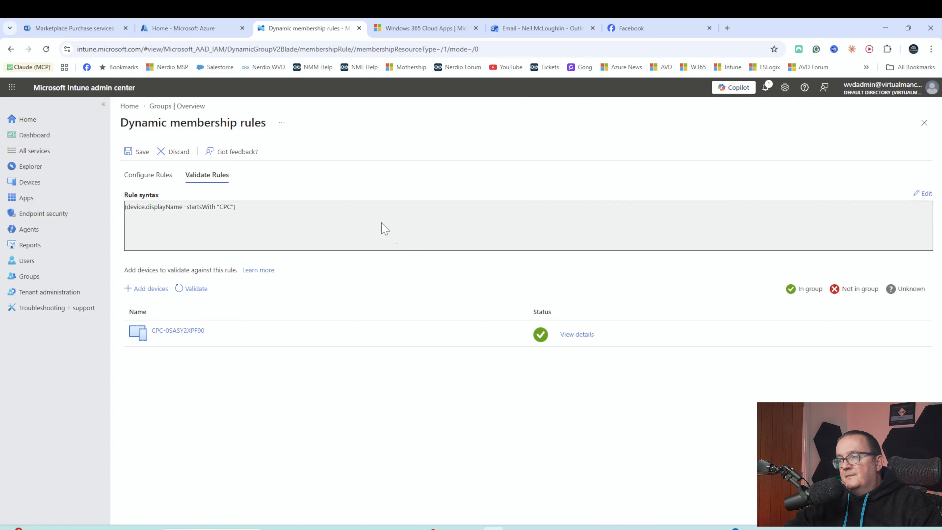
{"action": "left_click", "coordinate": [139, 151]}
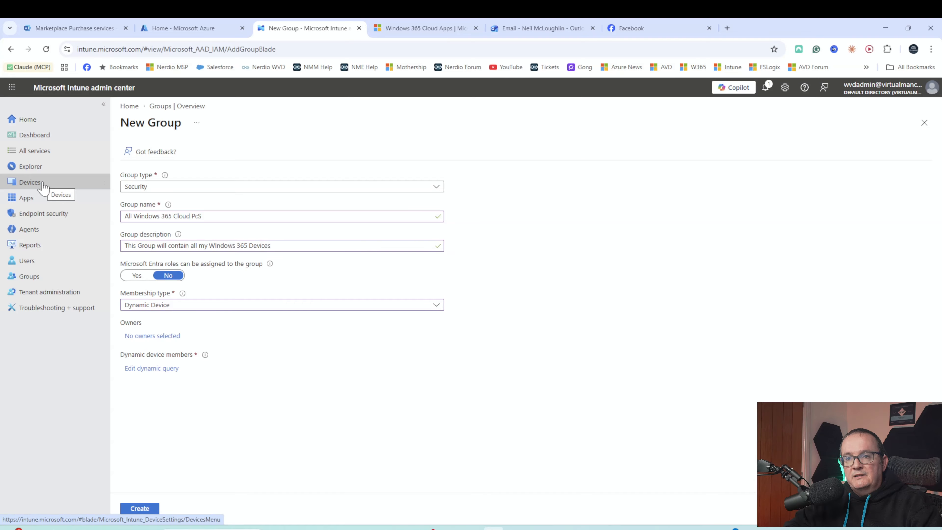
- Open the Properties page of the Adobe Acrobat Reader Windows app
{"action": "left_click", "coordinate": [107, 193]}
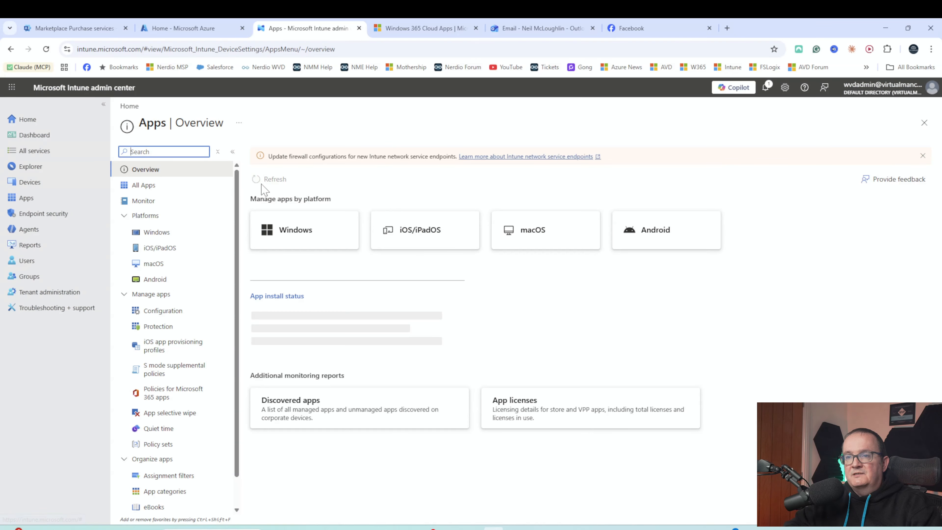
{"action": "left_click", "coordinate": [282, 233]}
{"action": "left_click", "coordinate": [30, 182]}
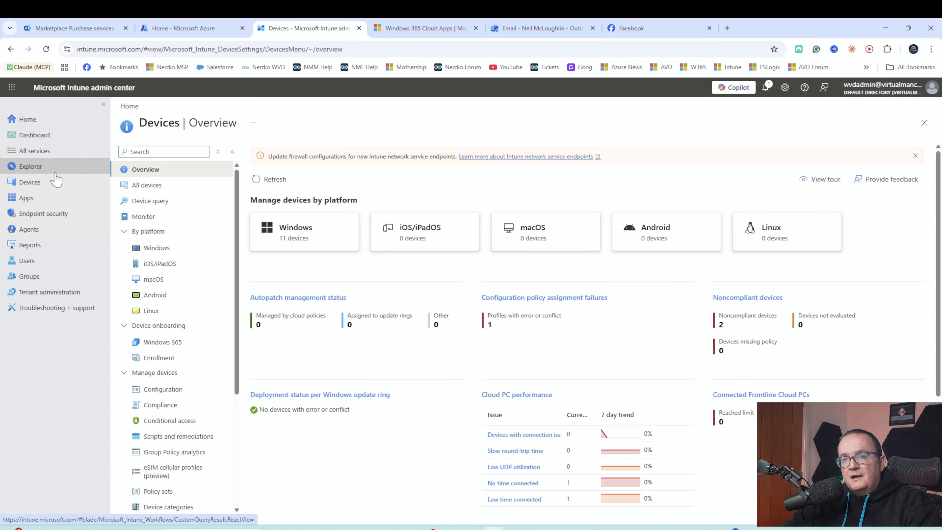
{"action": "left_click", "coordinate": [38, 199]}
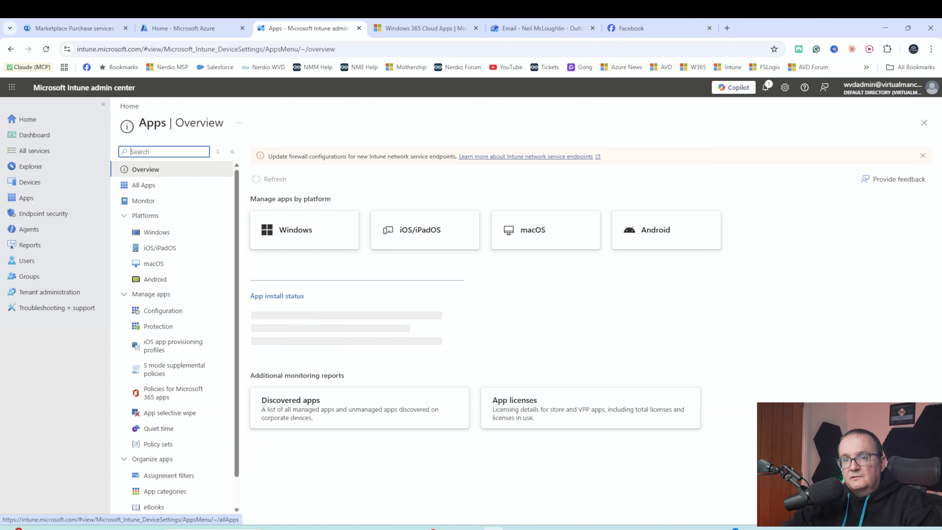
{"action": "left_click", "coordinate": [284, 230]}
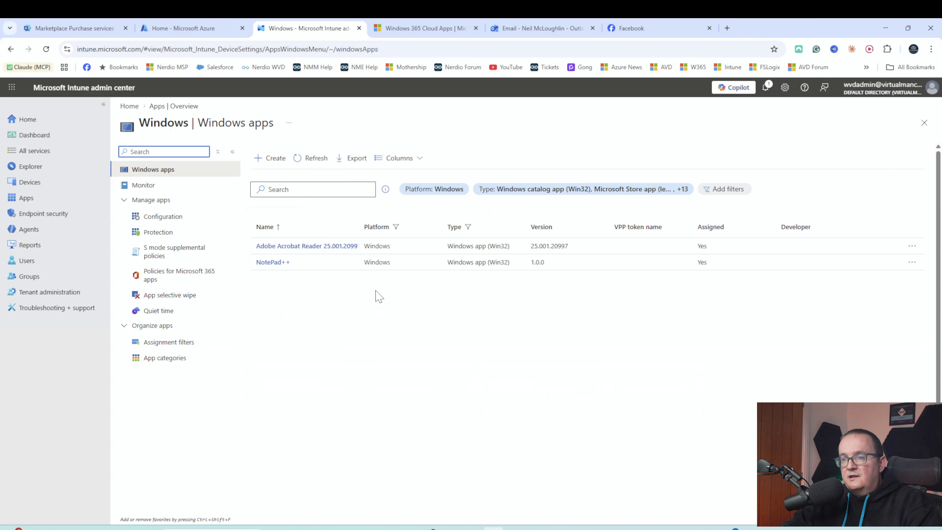
{"action": "left_click", "coordinate": [307, 246]}
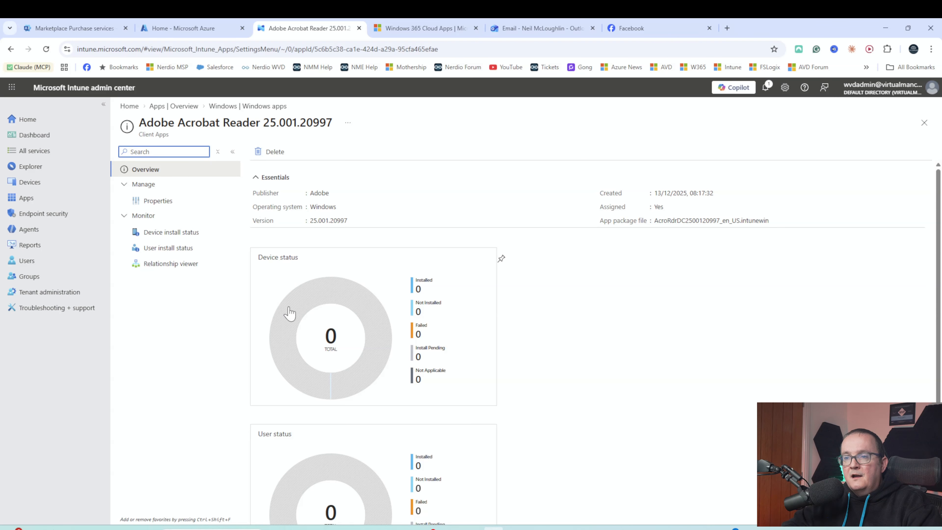
{"action": "left_click", "coordinate": [157, 200]}
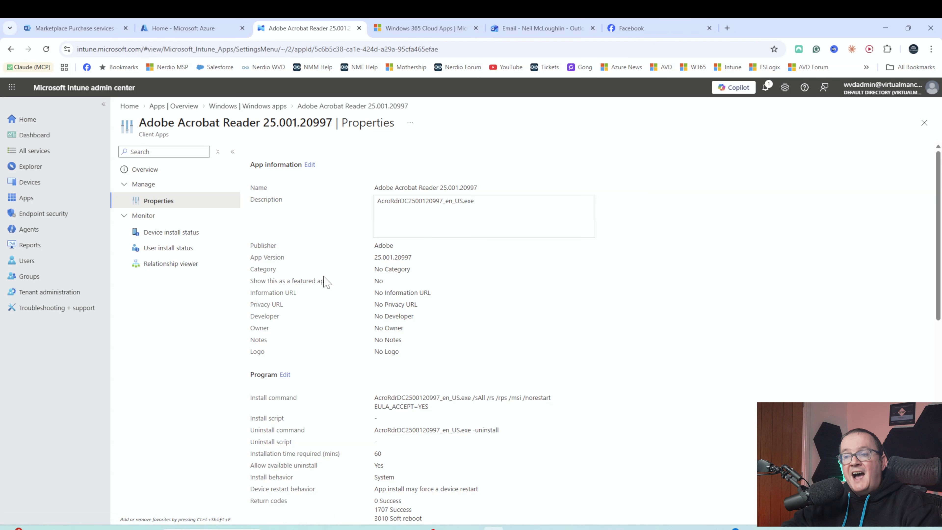
{"action": "scroll", "coordinate": [330, 282], "scroll_direction": "down", "scroll_amount": 10}
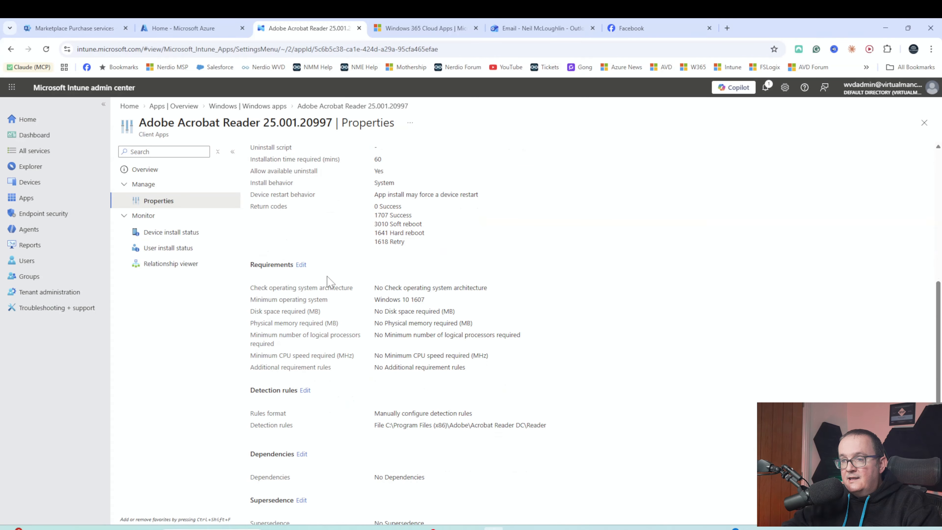
{"action": "scroll", "coordinate": [342, 301], "scroll_direction": "down", "scroll_amount": 1}
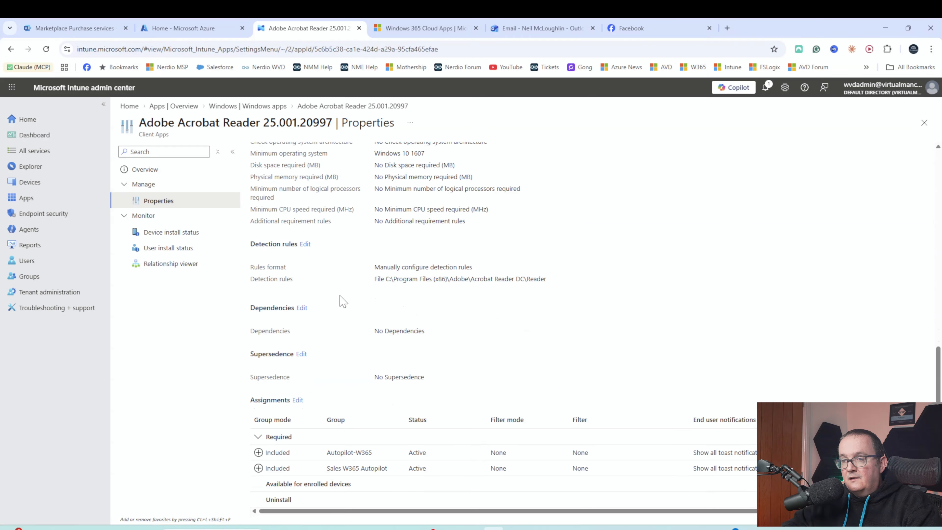
- Edit the assignments and add W365 Devices under Required
{"action": "left_click", "coordinate": [297, 400]}
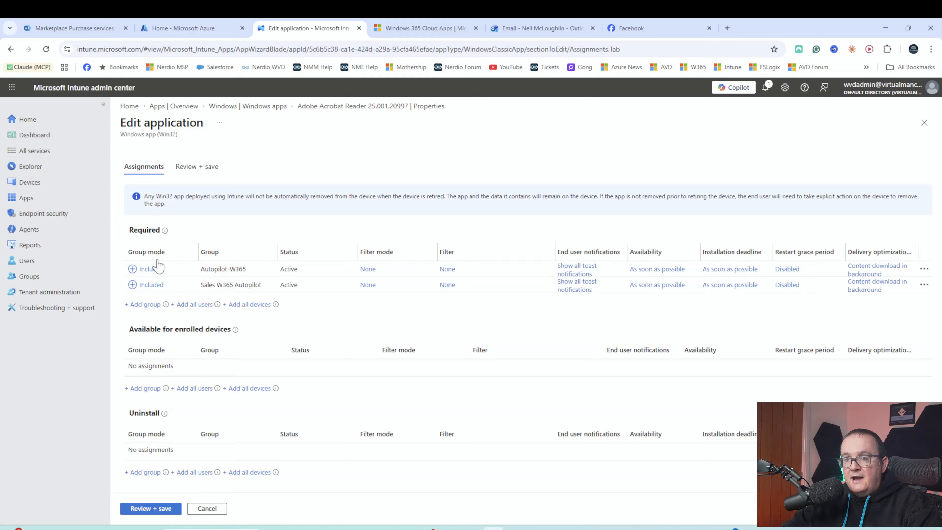
{"action": "left_click", "coordinate": [142, 304]}
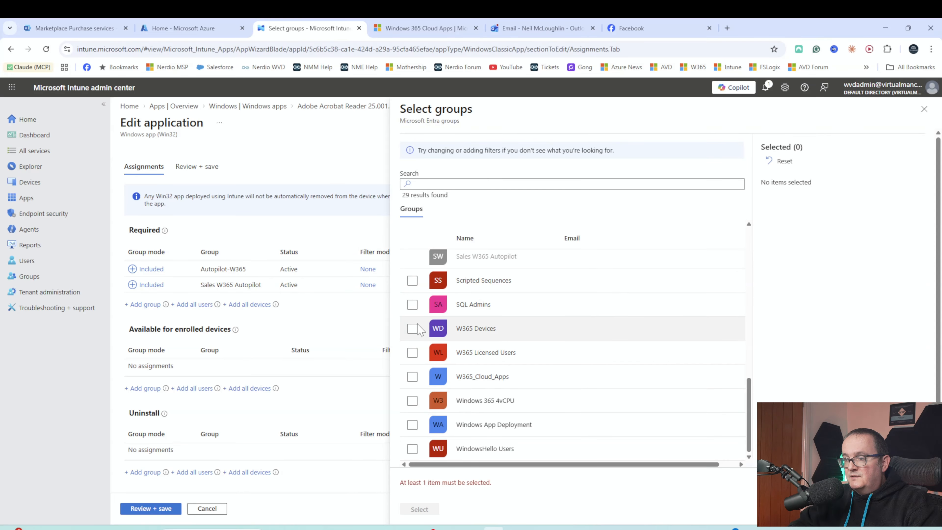
{"action": "left_click", "coordinate": [413, 329]}
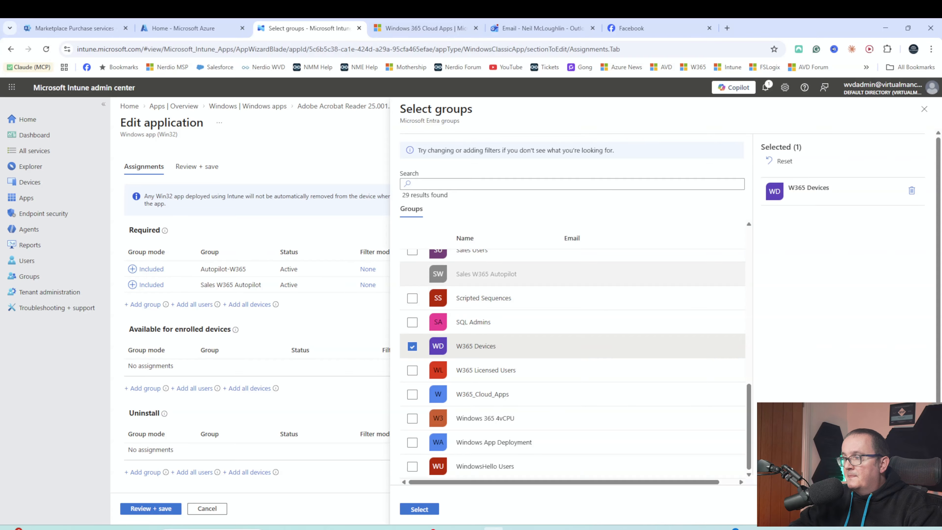
{"action": "left_click", "coordinate": [416, 509]}
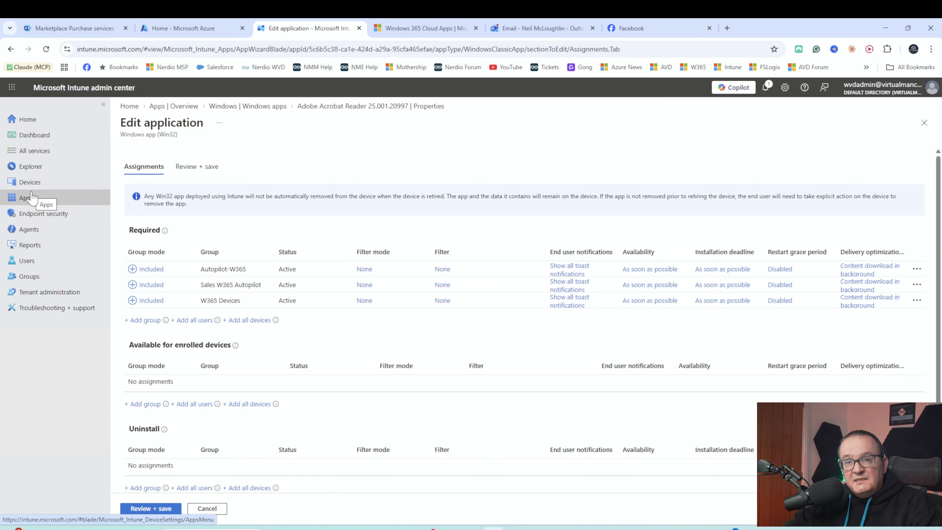
- Create a Windows 10 and later configuration profile of type Settings catalog from Windows Configuration
{"action": "left_click", "coordinate": [45, 186]}
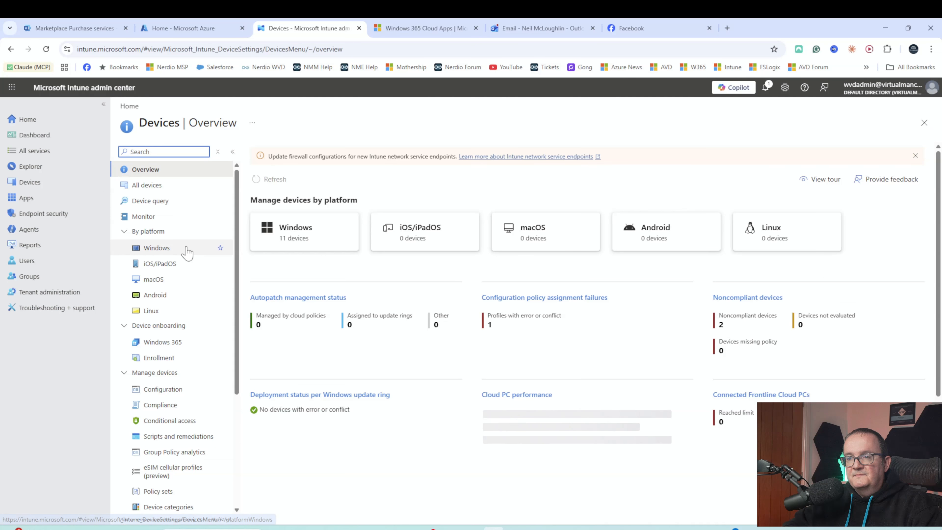
{"action": "left_click", "coordinate": [305, 234]}
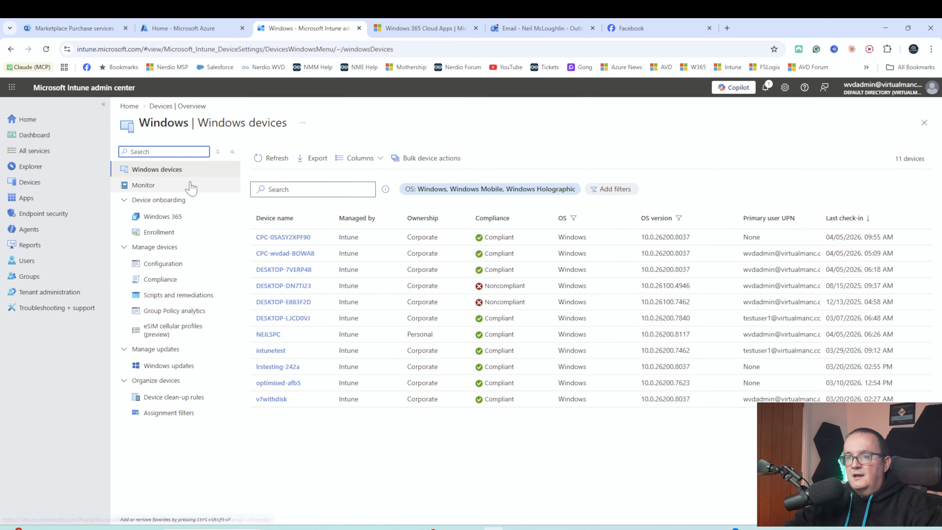
{"action": "left_click", "coordinate": [177, 262]}
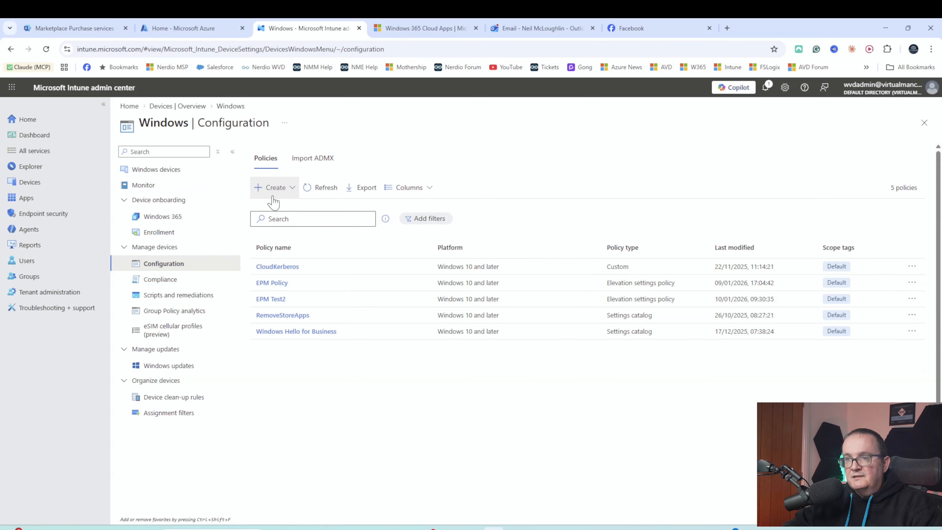
{"action": "left_click", "coordinate": [275, 187]}
{"action": "left_click", "coordinate": [273, 208]}
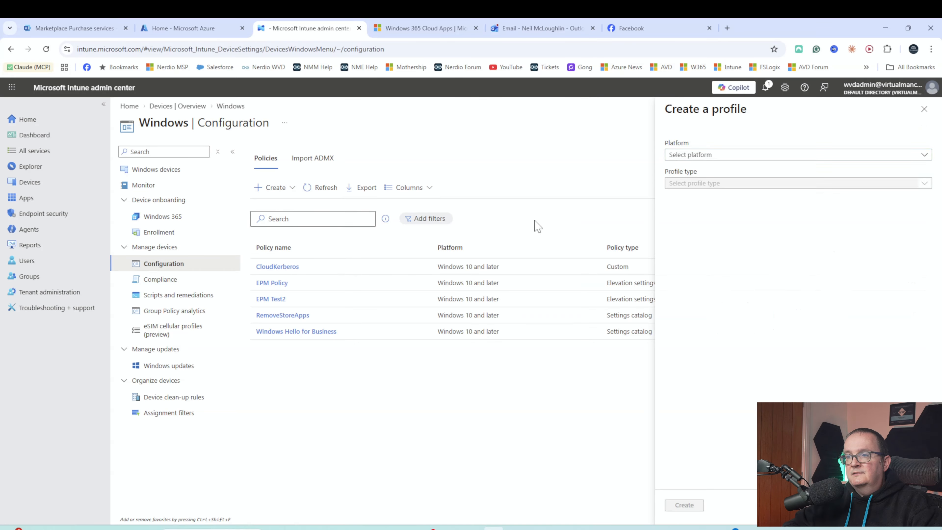
{"action": "left_click", "coordinate": [699, 155]}
{"action": "left_click", "coordinate": [706, 169]}
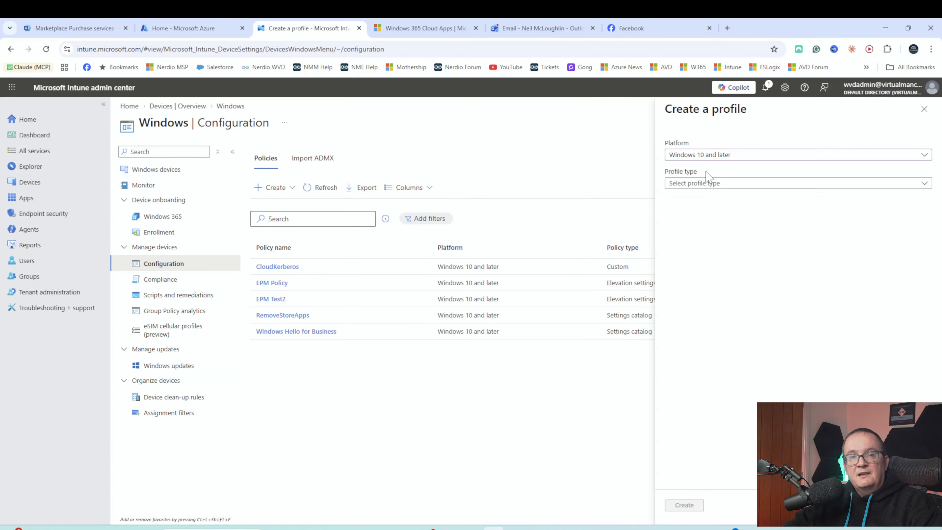
{"action": "left_click", "coordinate": [709, 183]}
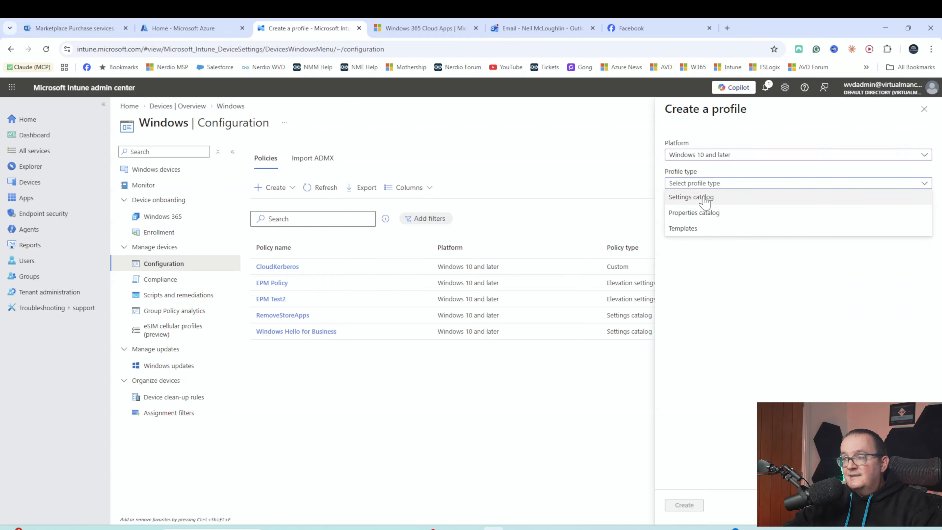
{"action": "left_click", "coordinate": [704, 201]}
{"action": "left_click", "coordinate": [684, 505]}
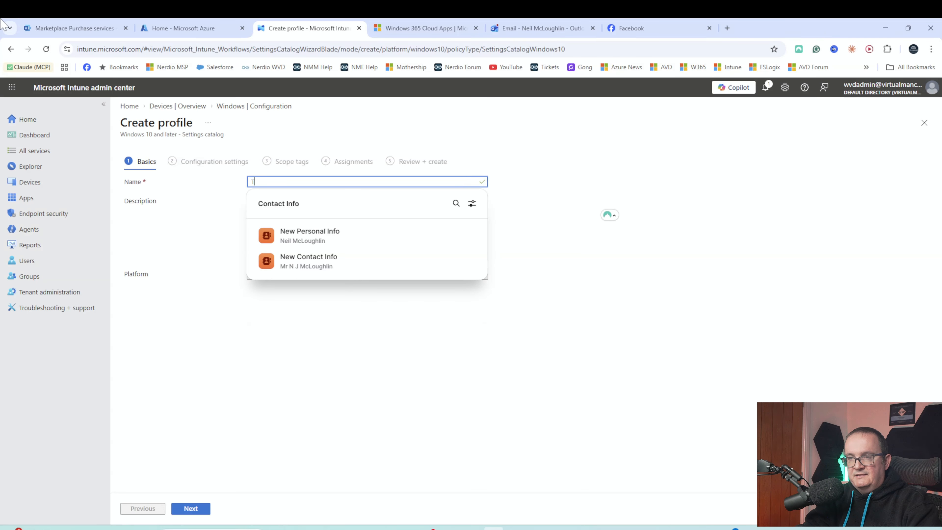
- Name the profile 'Sales Security Settings' with a sales-team security description, then open the settings picker
{"action": "type", "text": "Sales Security Settings"}
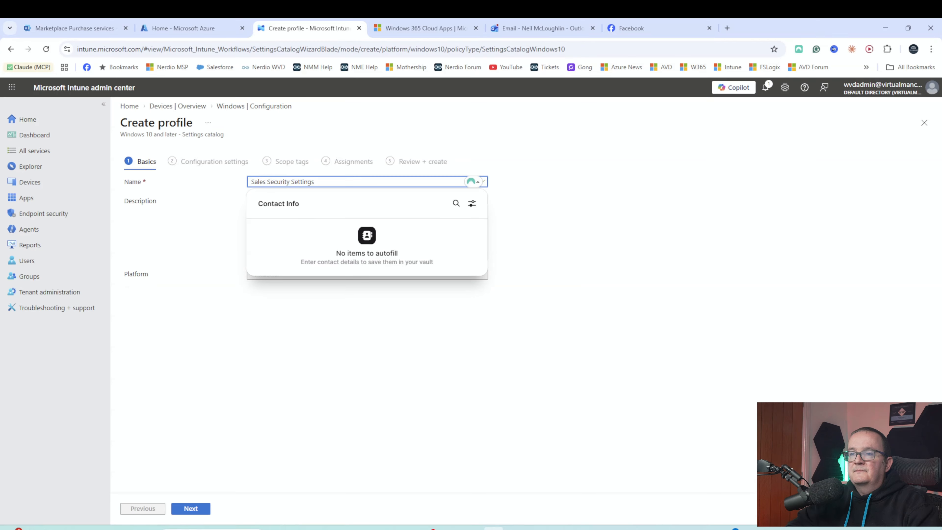
{"action": "left_click", "coordinate": [549, 238]}
{"action": "left_click", "coordinate": [367, 227]}
{"action": "type", "text": "These are the security setin"}
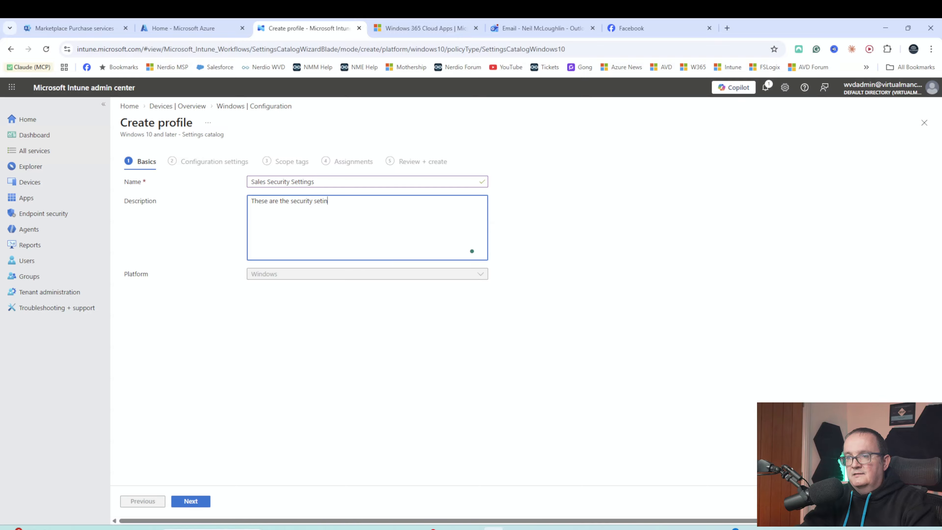
{"action": "type", "text": "ngs for the dales"}
{"action": "key", "text": "BackSpace"}
{"action": "type", "text": "sales team"}
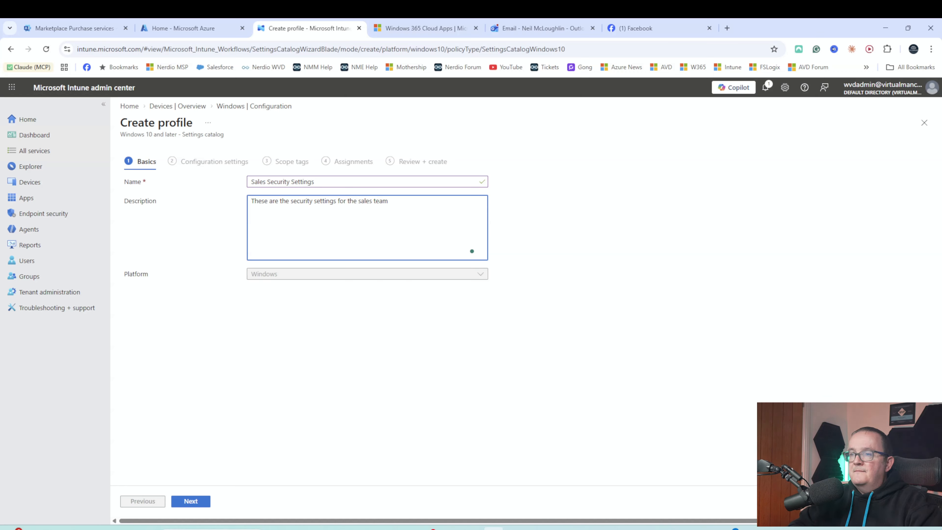
{"action": "left_click", "coordinate": [190, 503]}
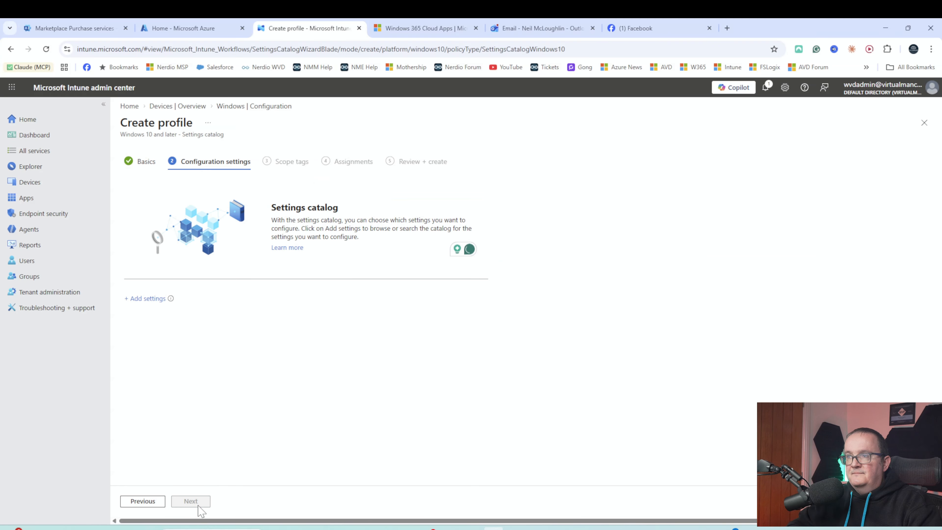
{"action": "left_click", "coordinate": [134, 300]}
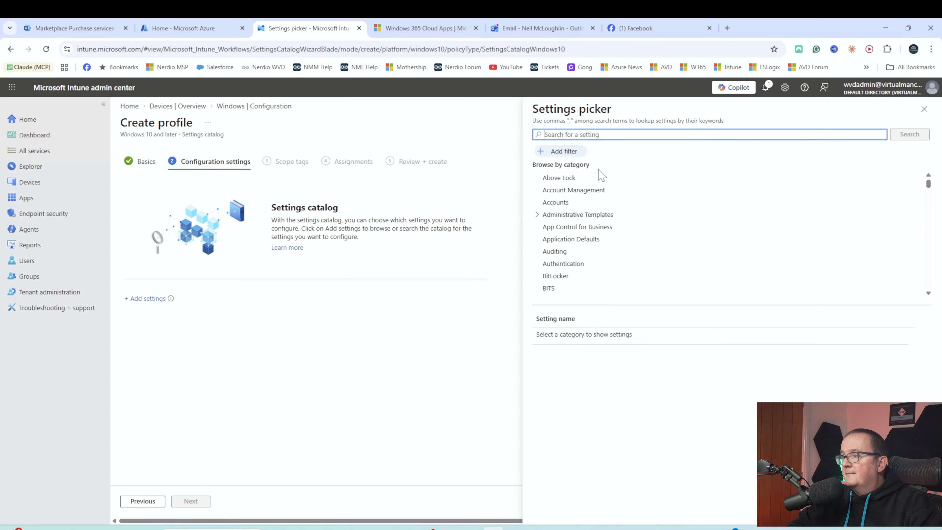
- Add six Add or Remove Programs settings: the three hide-page settings and the CD-ROM, Microsoft and network options
{"action": "left_click", "coordinate": [536, 215]}
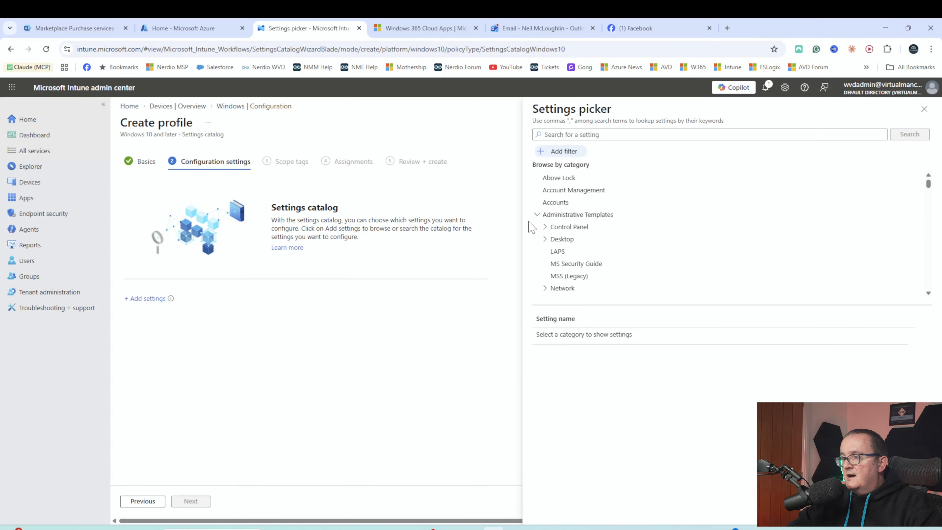
{"action": "left_click", "coordinate": [544, 227]}
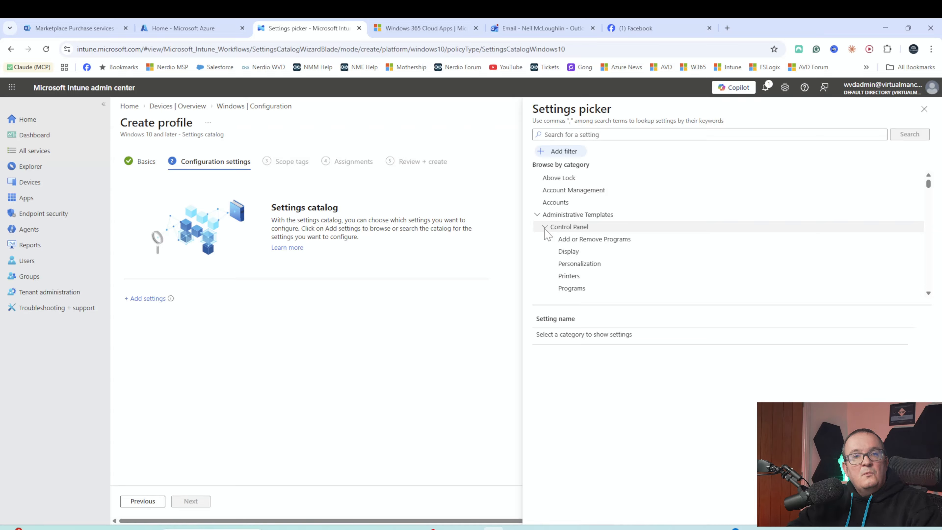
{"action": "left_click", "coordinate": [572, 241]}
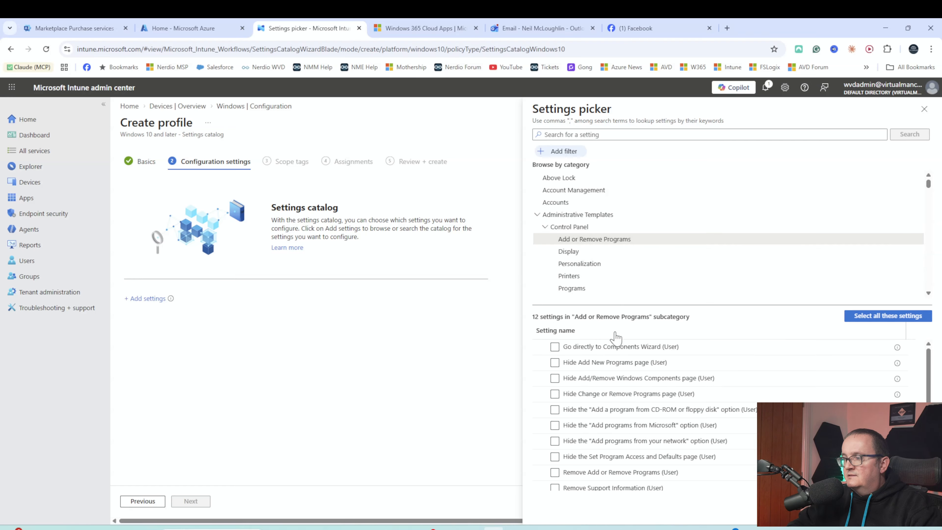
{"action": "left_click", "coordinate": [554, 347]}
{"action": "left_click", "coordinate": [554, 363]}
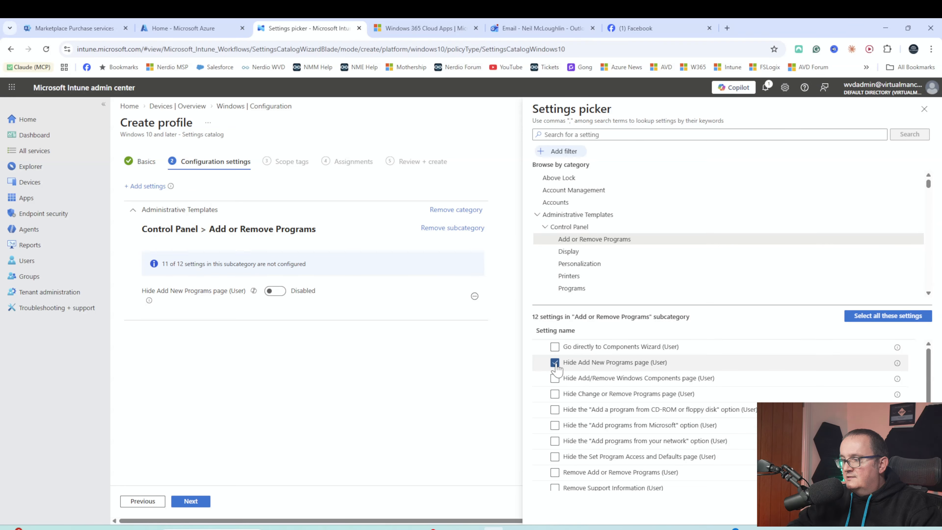
{"action": "left_click", "coordinate": [555, 378]}
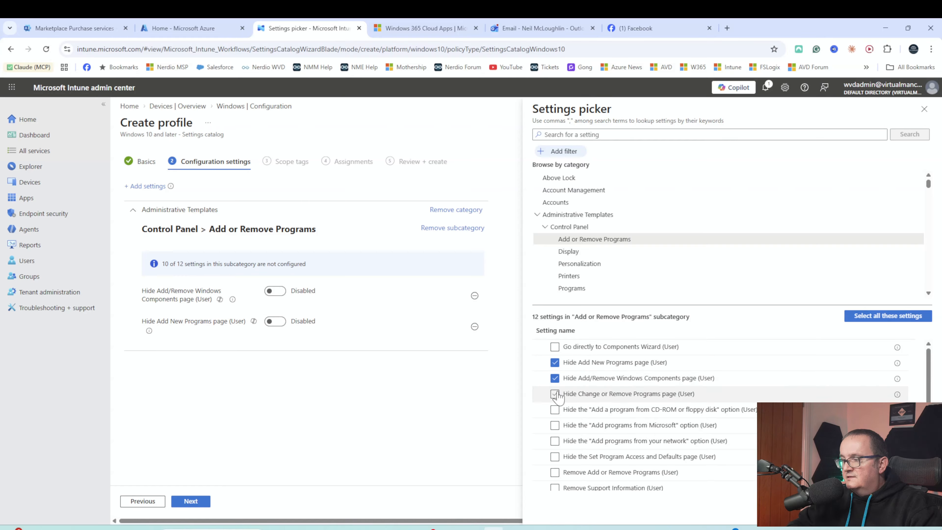
{"action": "left_click", "coordinate": [555, 394]}
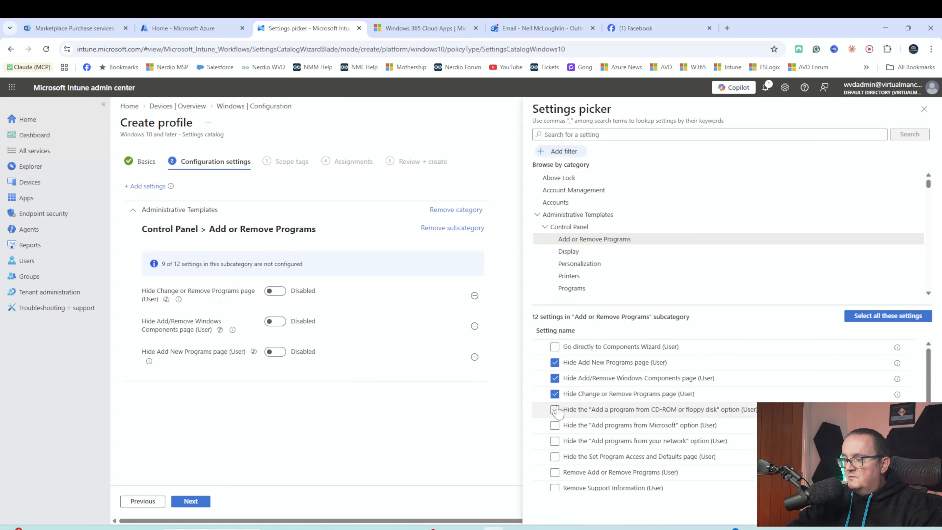
{"action": "left_click", "coordinate": [555, 409]}
{"action": "left_click", "coordinate": [555, 425]}
{"action": "left_click", "coordinate": [555, 440]}
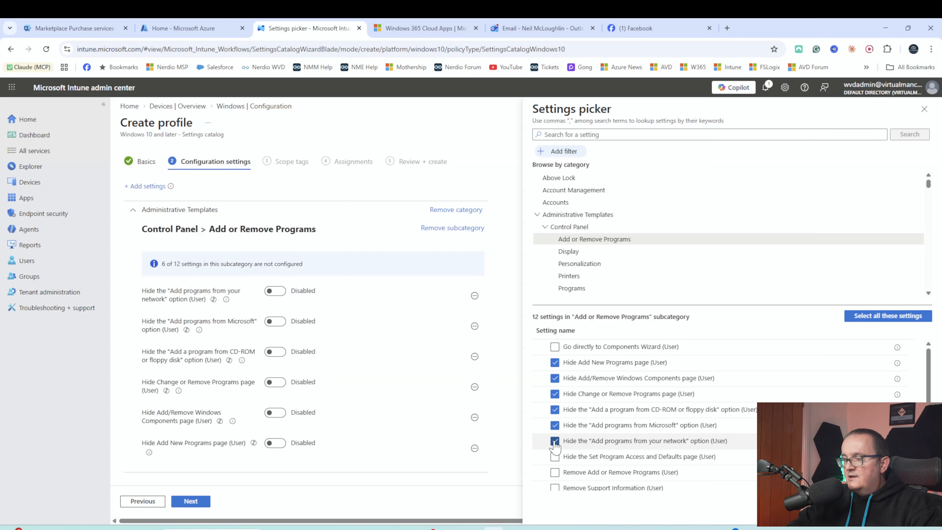
- Add Set Program Access and Defaults, Remove Add or Remove Programs and Remove Support Information, then advance to Assignments
{"action": "scroll", "coordinate": [554, 444], "scroll_direction": "down", "scroll_amount": 1}
{"action": "left_click", "coordinate": [554, 436]}
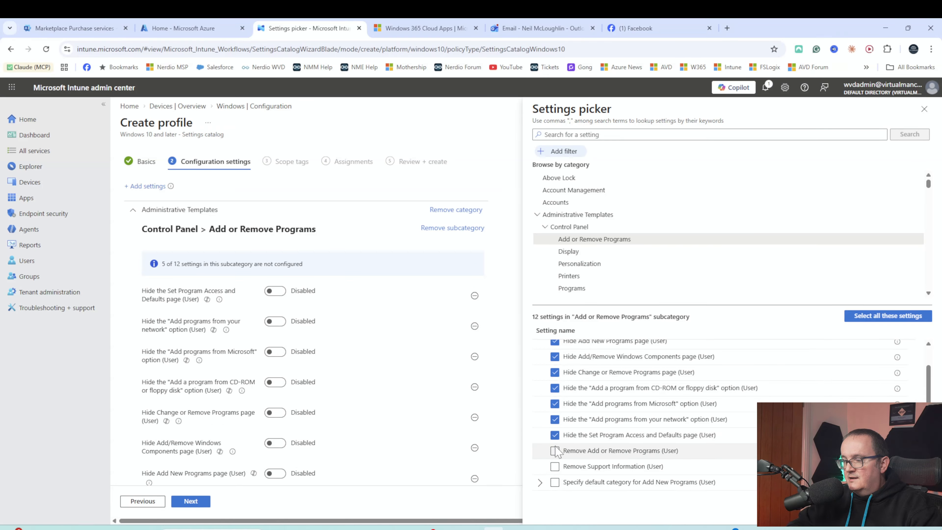
{"action": "left_click", "coordinate": [555, 450]}
{"action": "left_click", "coordinate": [555, 466]}
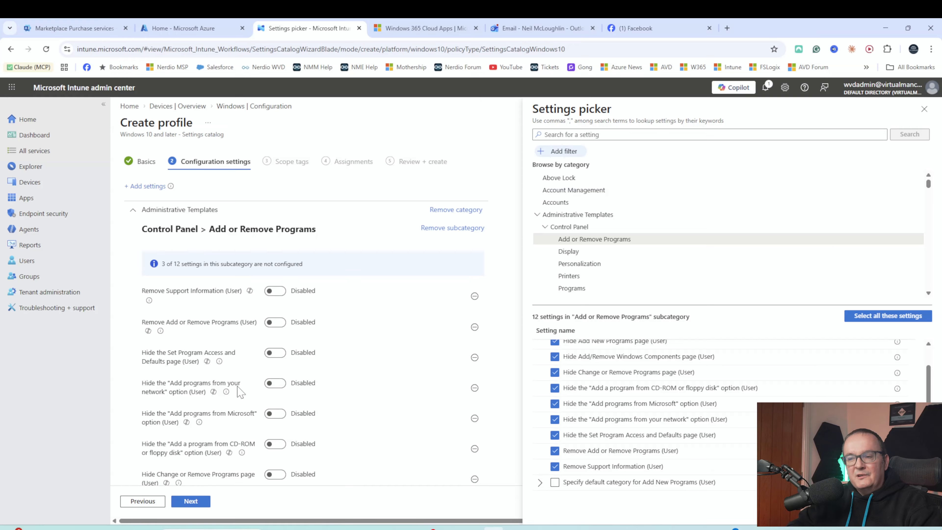
{"action": "left_click", "coordinate": [191, 502]}
{"action": "left_click", "coordinate": [191, 502]}
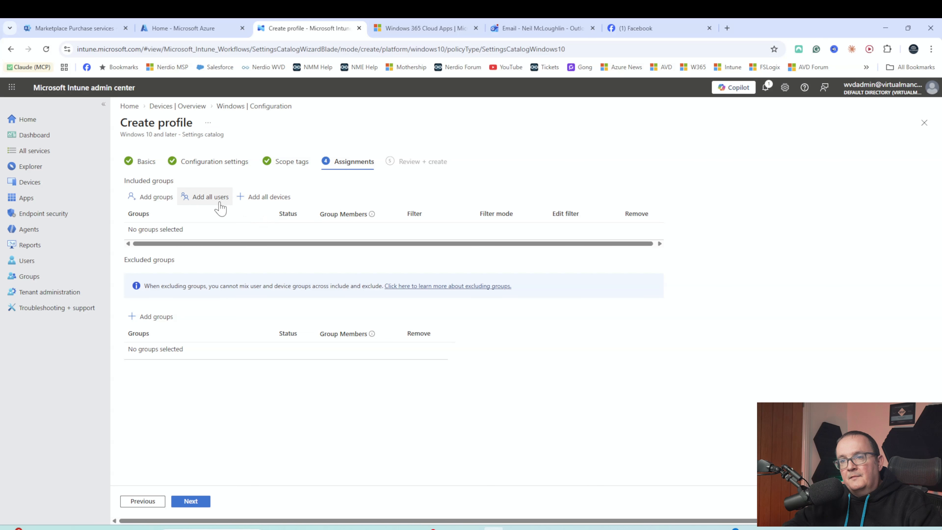
- Include the Sales Users group (searched as 'SALE'), review, and create the settings-catalog profile
{"action": "left_click", "coordinate": [155, 201]}
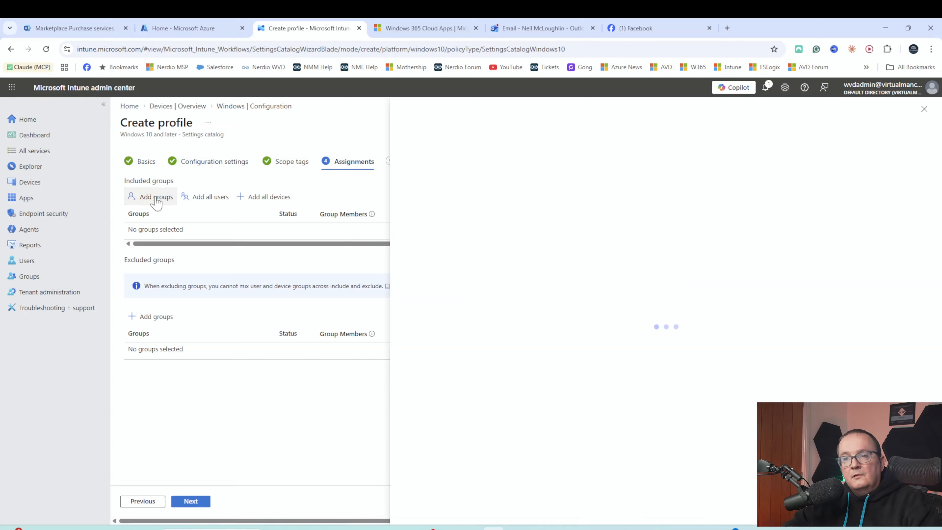
{"action": "type", "text": "SALES"}
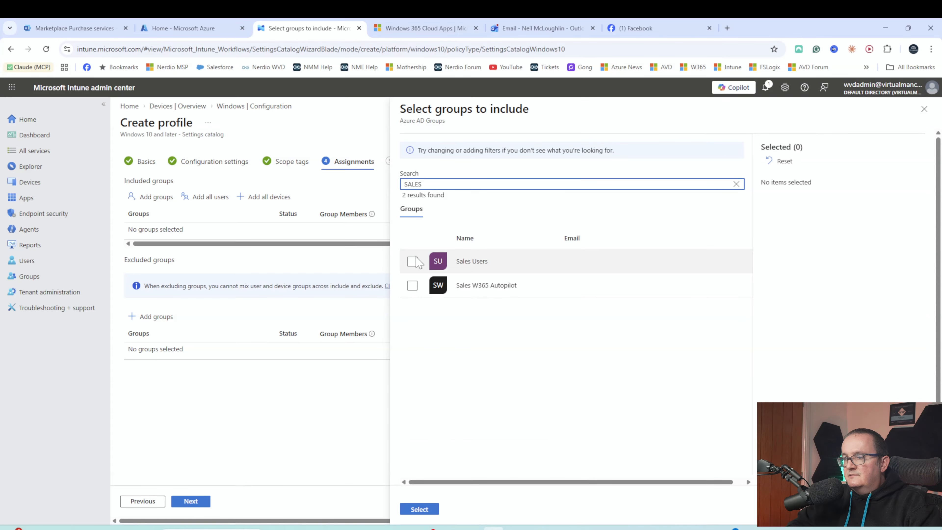
{"action": "left_click", "coordinate": [412, 261]}
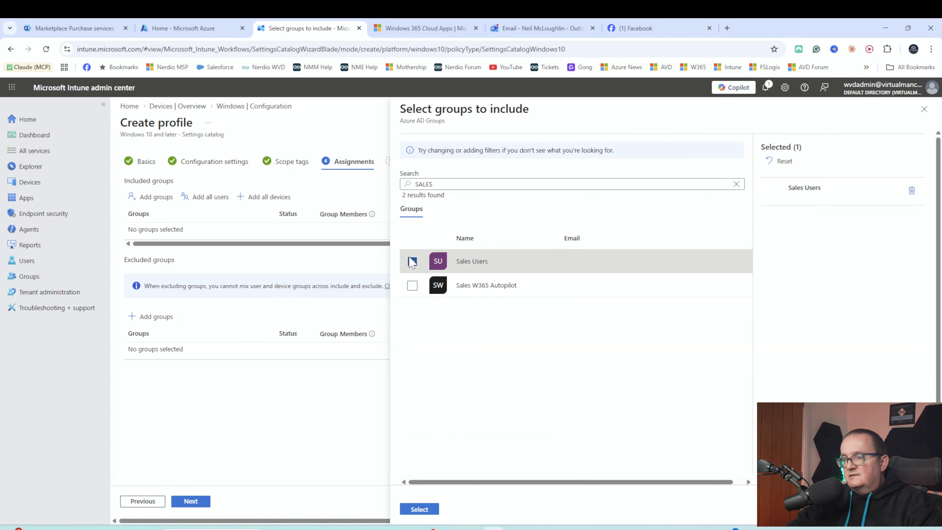
{"action": "left_click", "coordinate": [419, 508]}
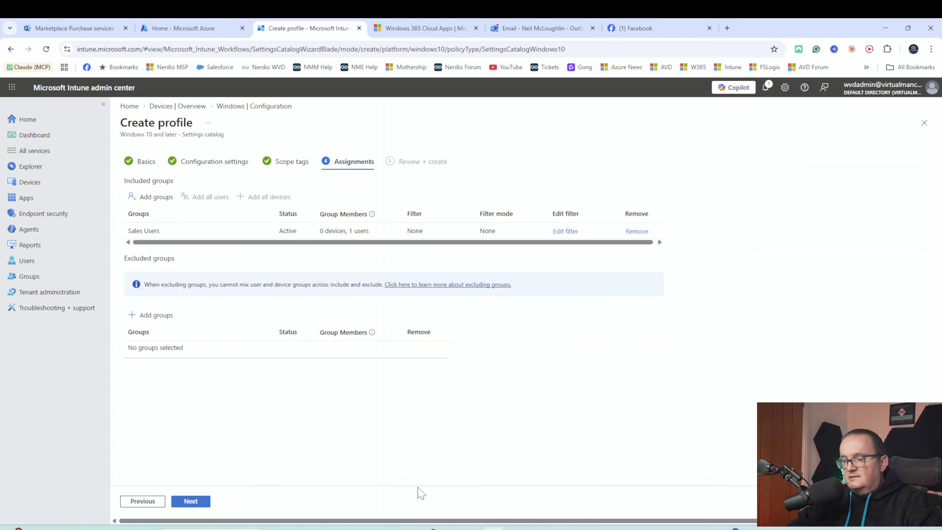
{"action": "left_click", "coordinate": [196, 505]}
{"action": "scroll", "coordinate": [220, 327], "scroll_direction": "down", "scroll_amount": 4}
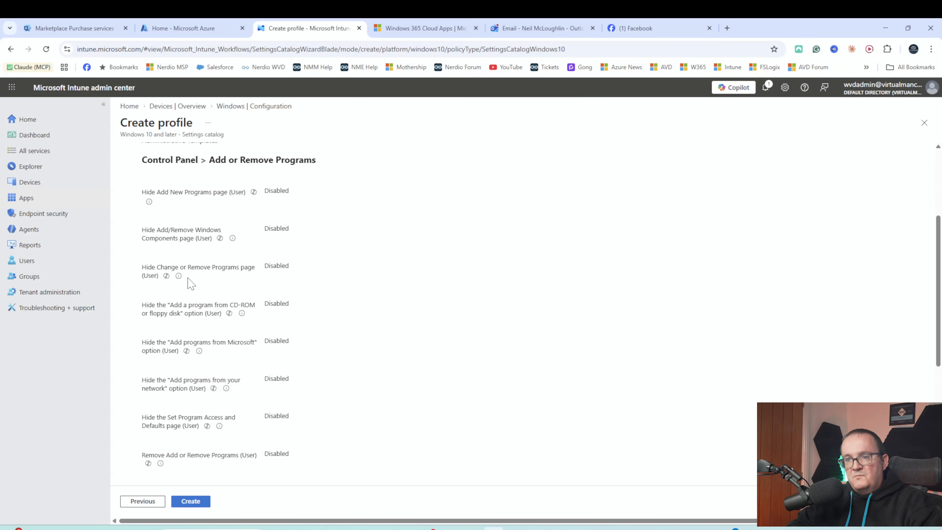
{"action": "left_click", "coordinate": [183, 503]}
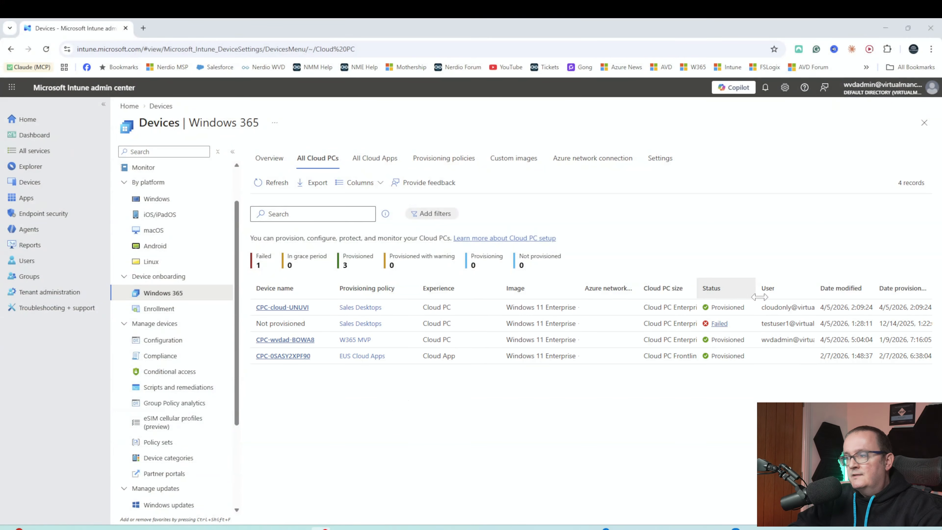
- Check the failed Sales Desktops Cloud PC's error: the specified VHD could not be found
{"action": "left_click", "coordinate": [718, 324]}
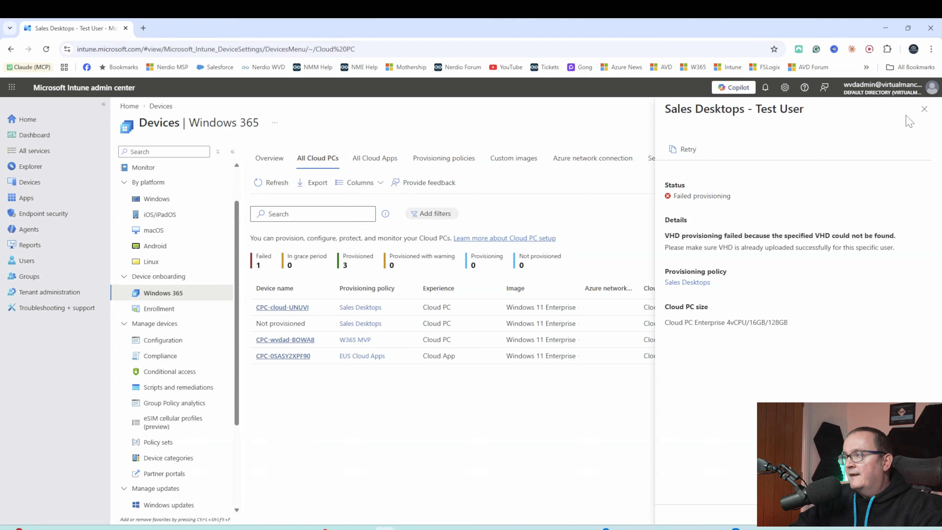
{"action": "left_click", "coordinate": [923, 111]}
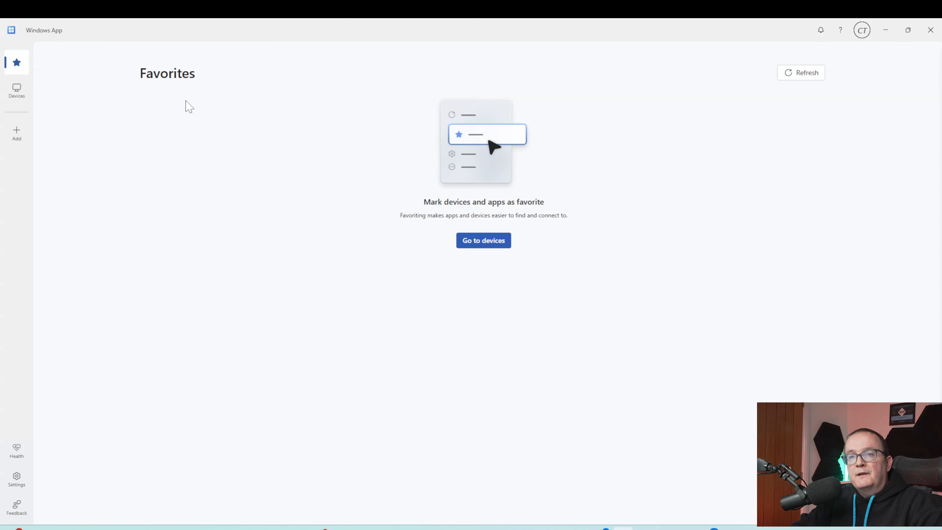
- Sign in with the account password and allow the remote connection to the Sales Desktops - cloudonly test Cloud PC
{"action": "left_click", "coordinate": [17, 98]}
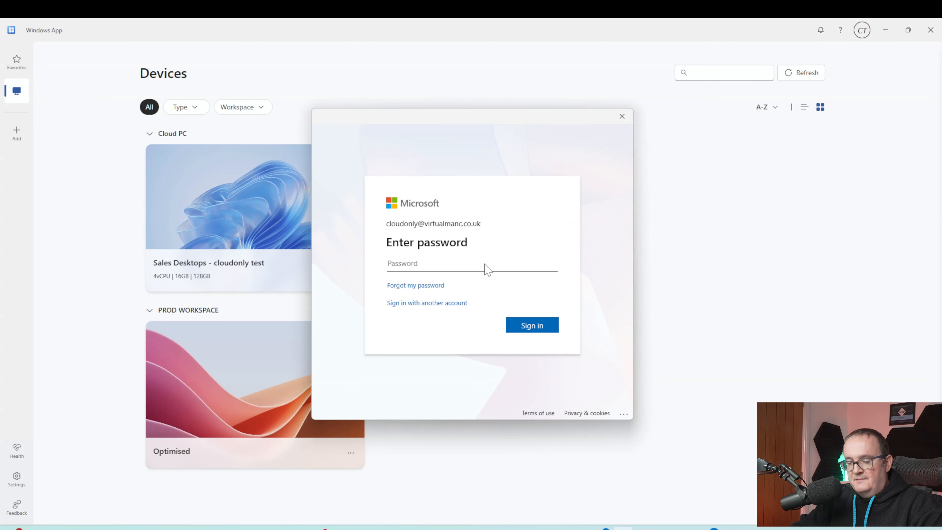
{"action": "key", "text": "ctrl+v"}
{"action": "left_click", "coordinate": [528, 329]}
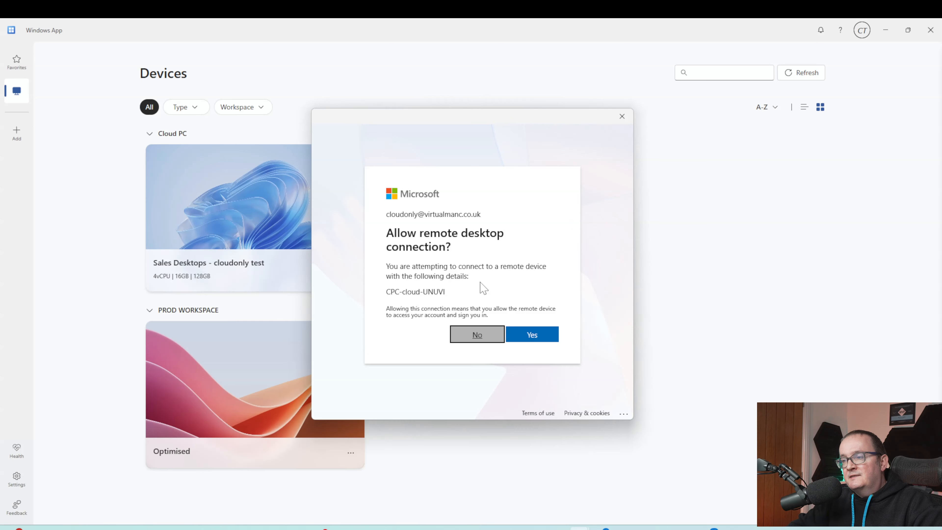
{"action": "left_click", "coordinate": [532, 333]}
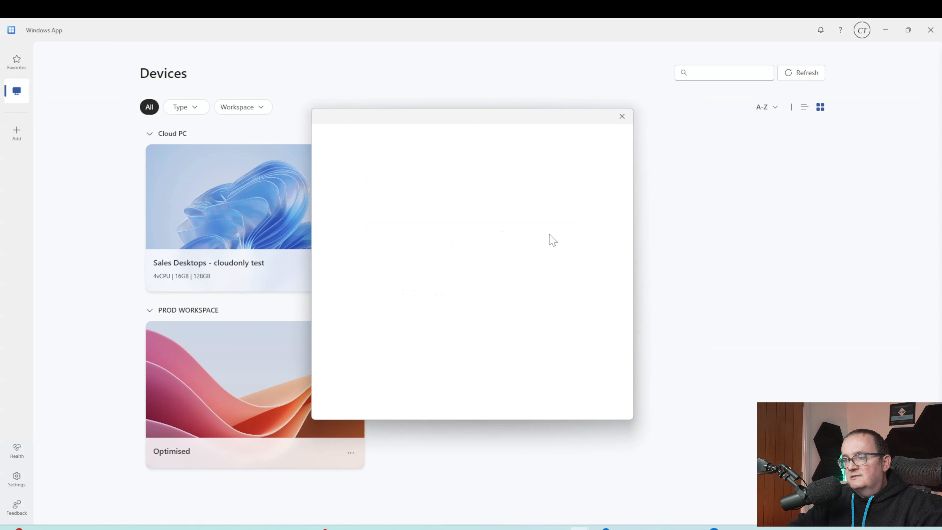